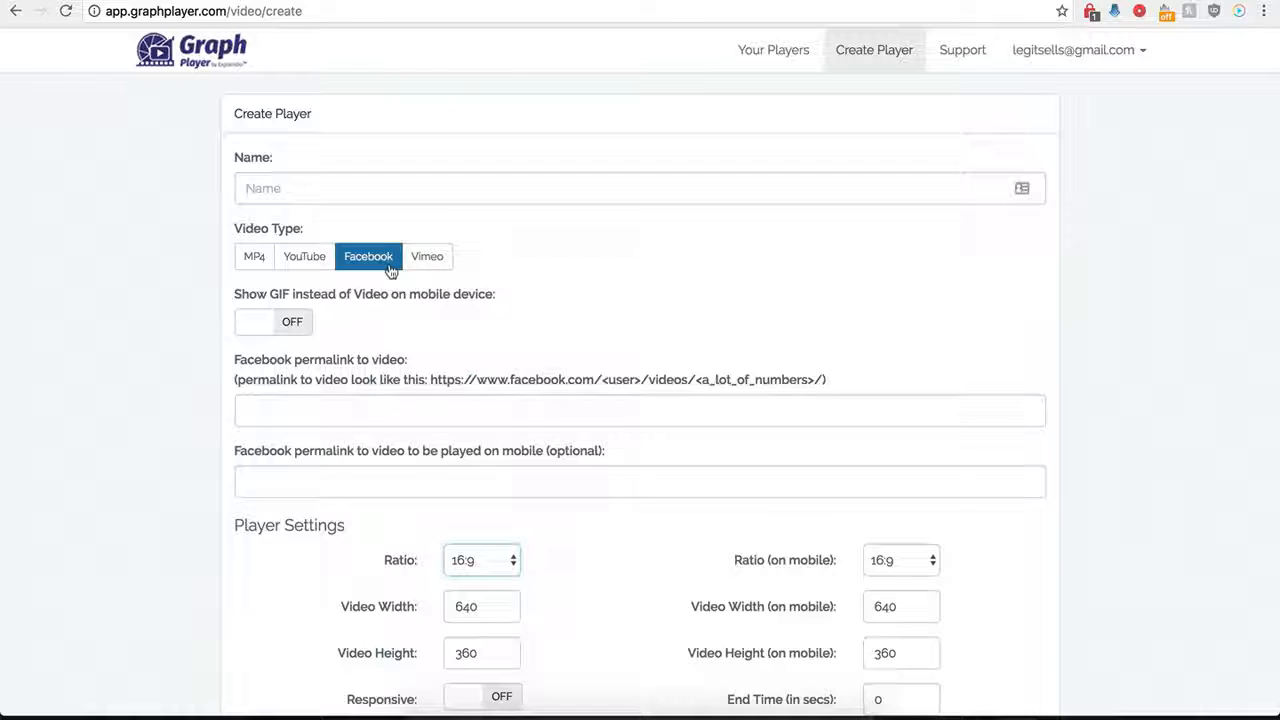
Name the new player "Demo Name" and choose Facebook as its video type.
scroll(227, 436, down, 2)
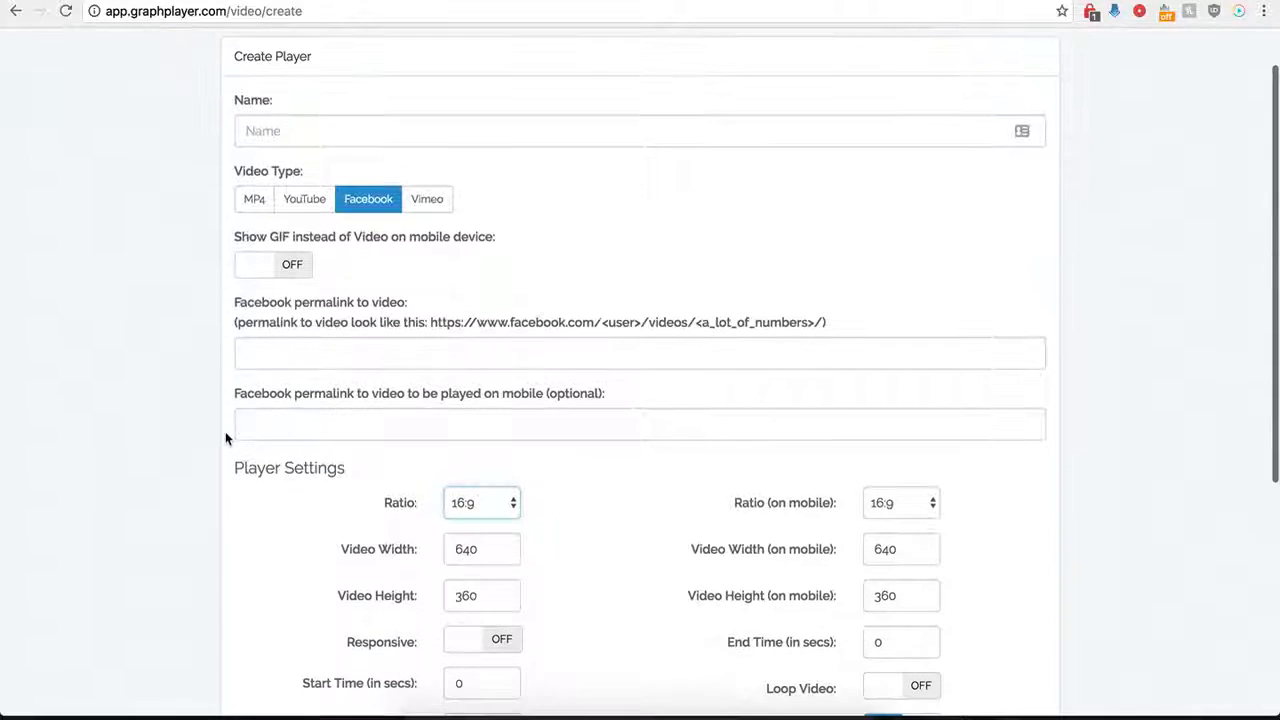
click(347, 131)
text(Demo Name)
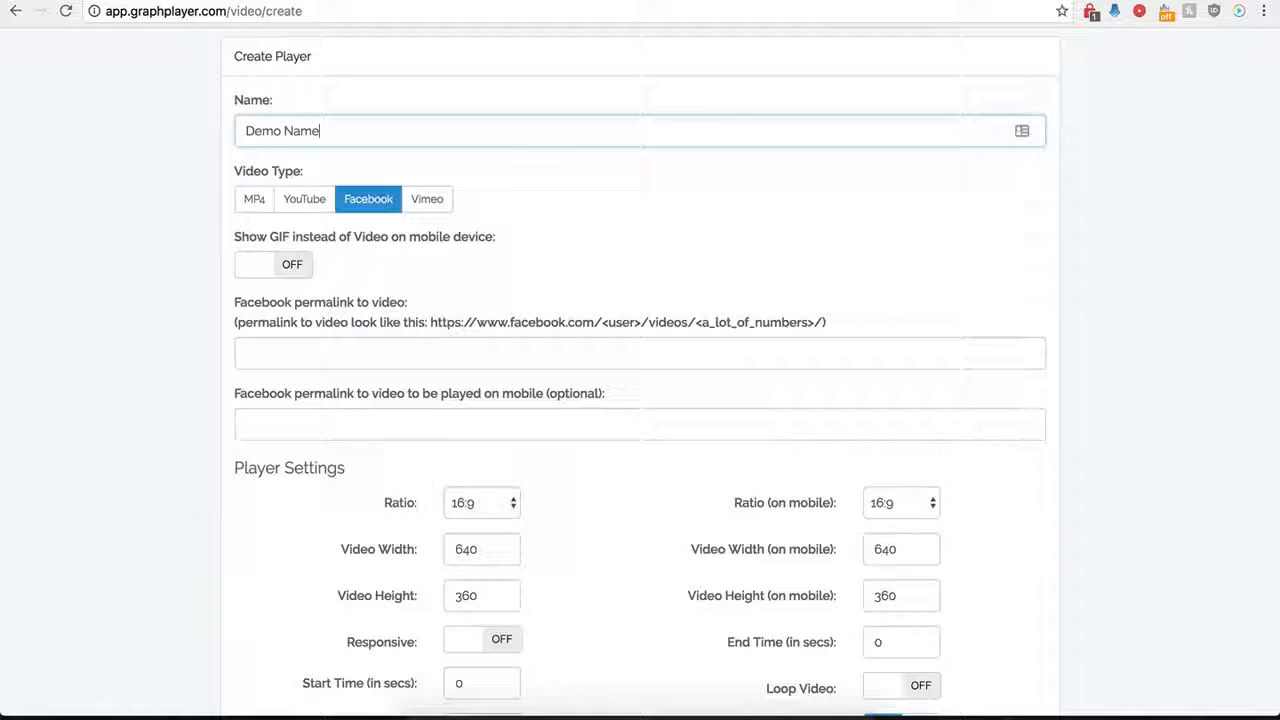
click(366, 211)
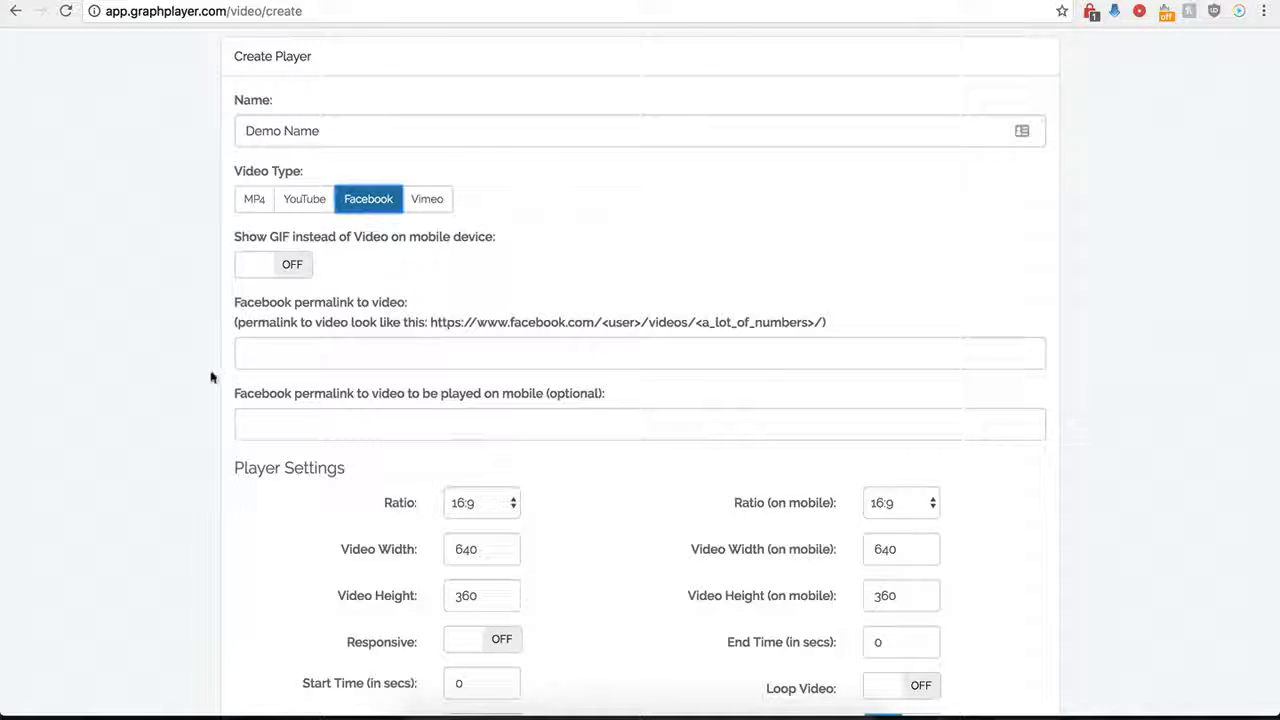
Copy the address of INSIDER dessert's Creative Cakes video on Facebook and paste it as the Facebook permalink to video.
scroll(221, 365, down, 1)
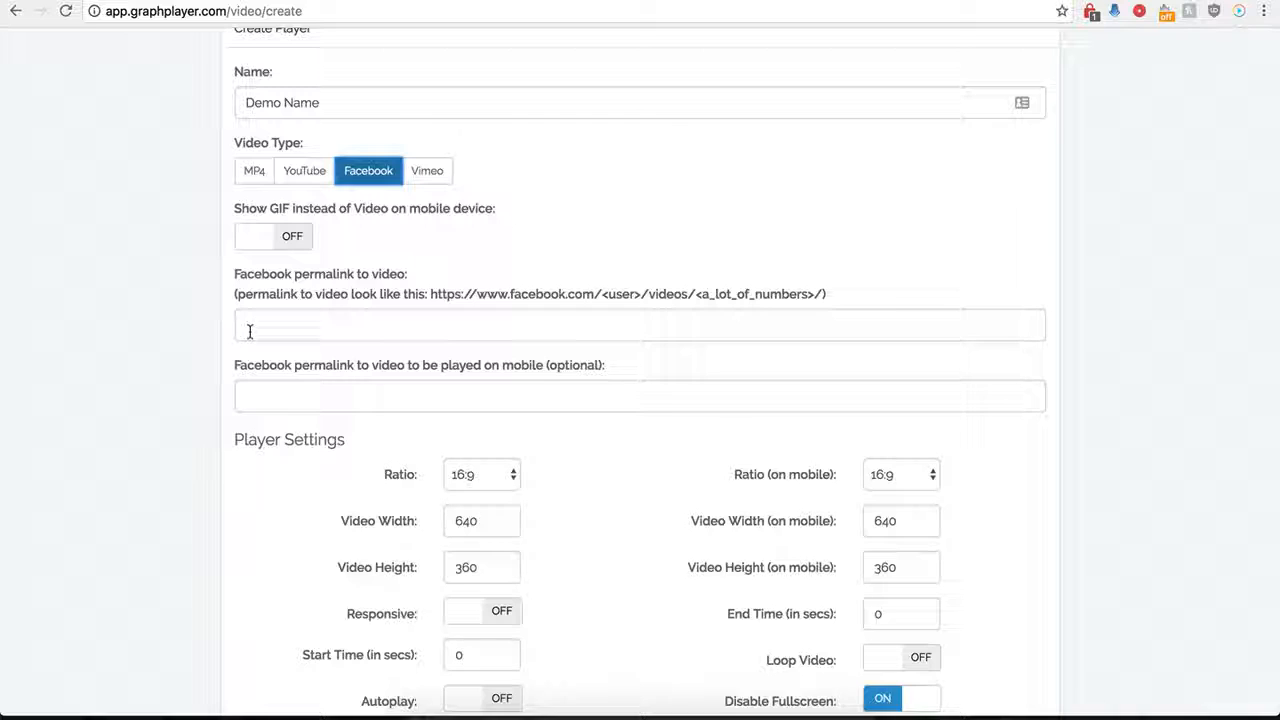
click(279, 323)
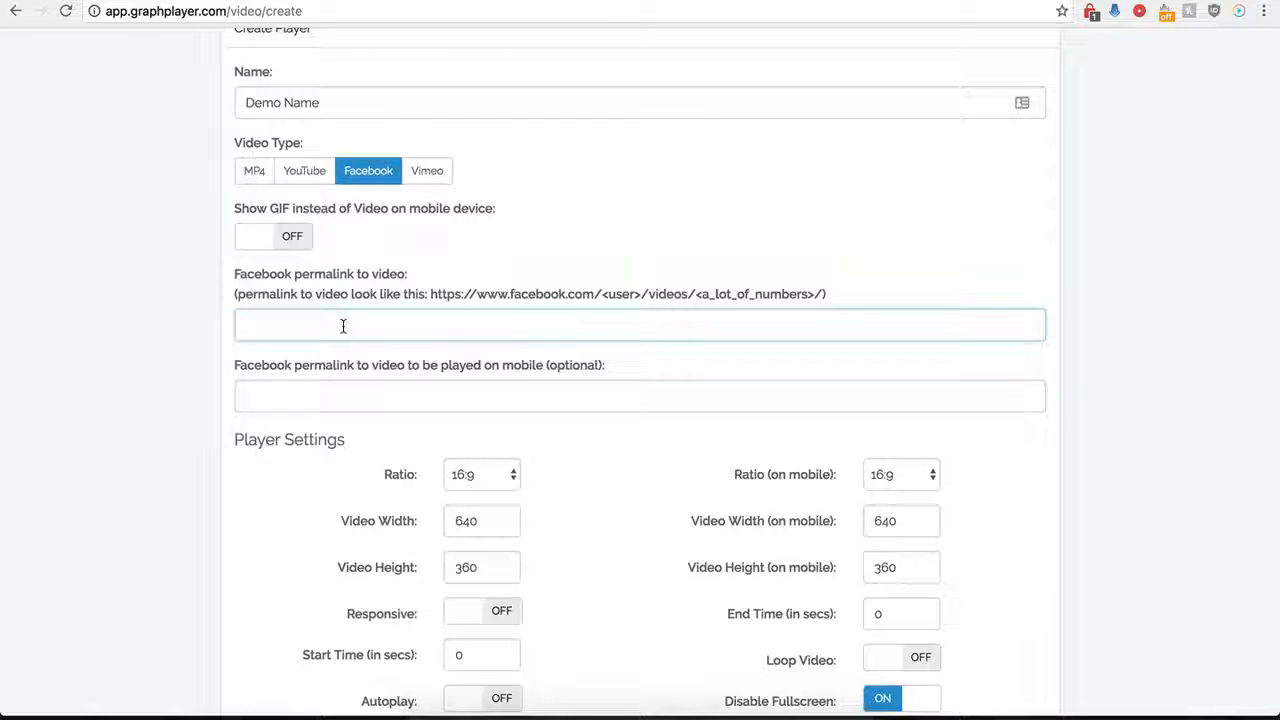
click(560, 1)
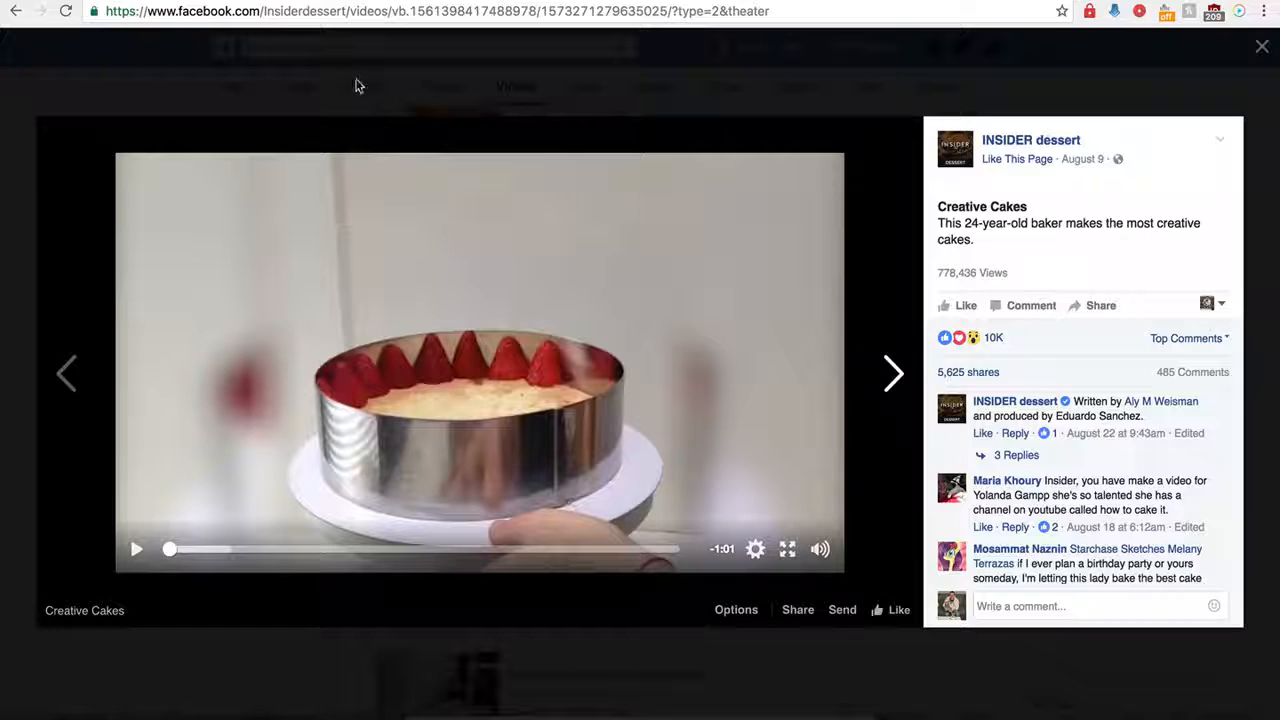
click(376, 14)
key(super+c)
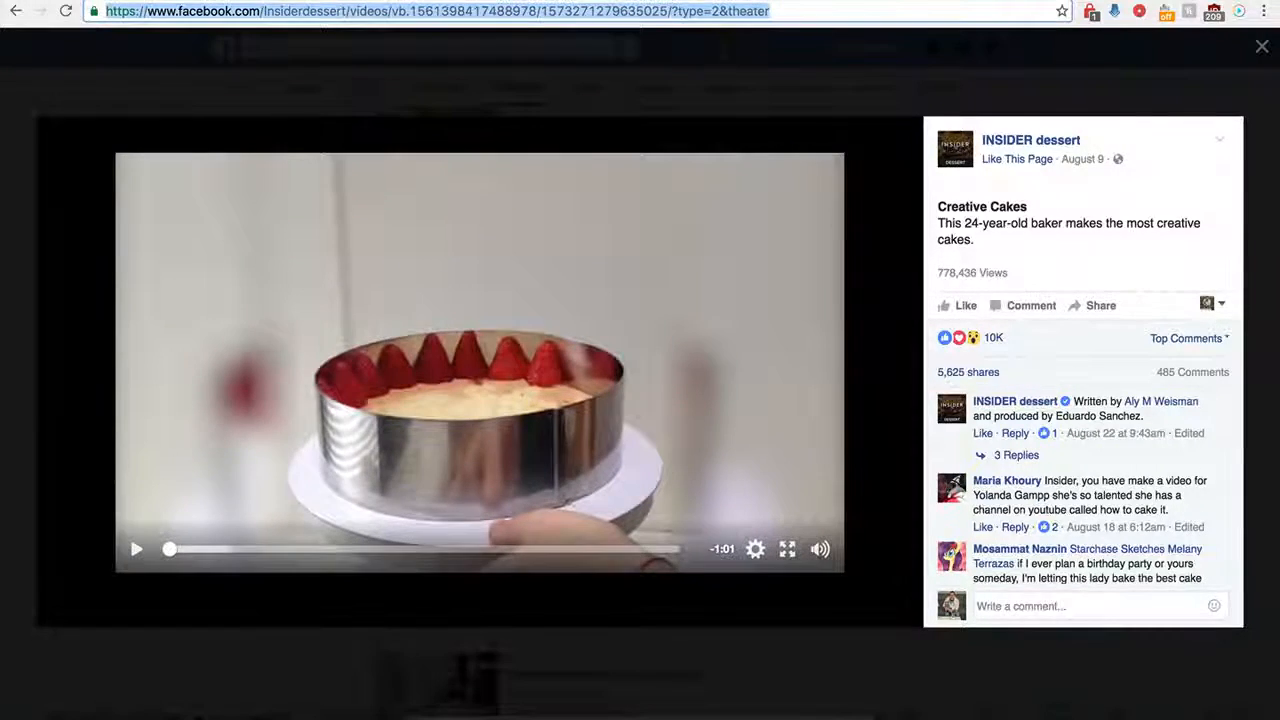
click(350, 2)
key(super+v)
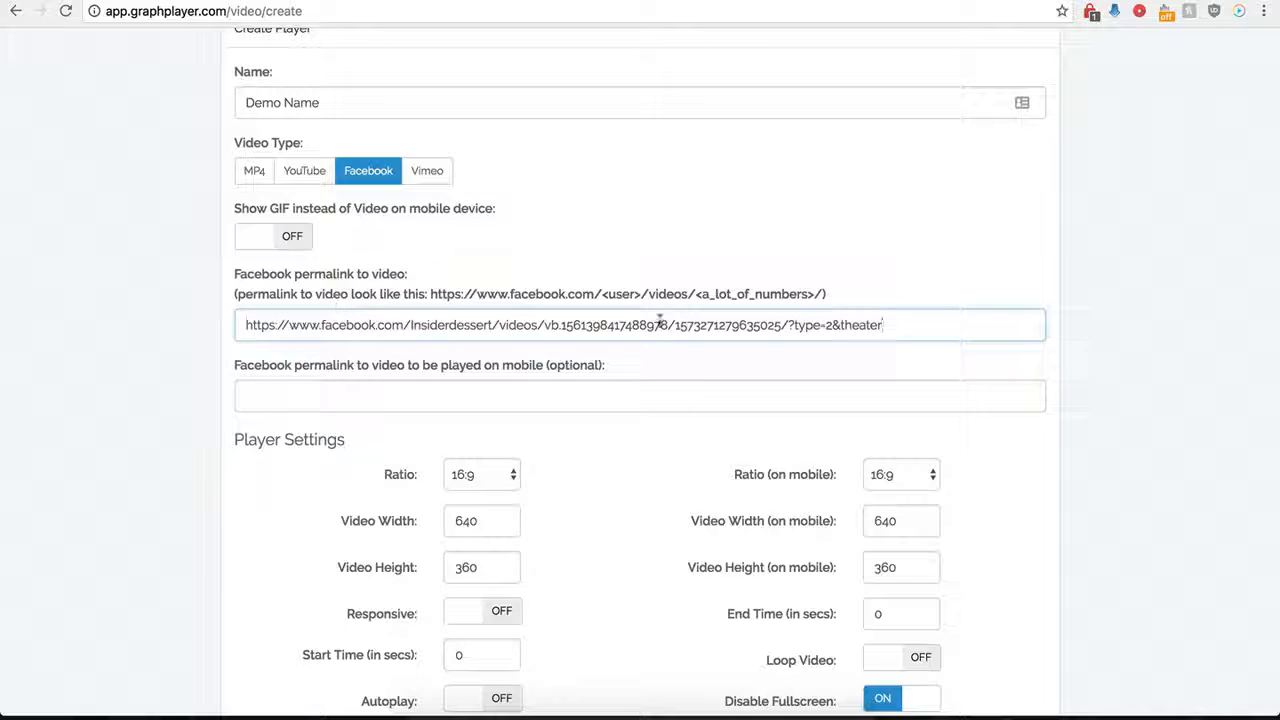
Remove "?type=2&theater" from the end of the Facebook video permalink.
drag(900, 325, 798, 328)
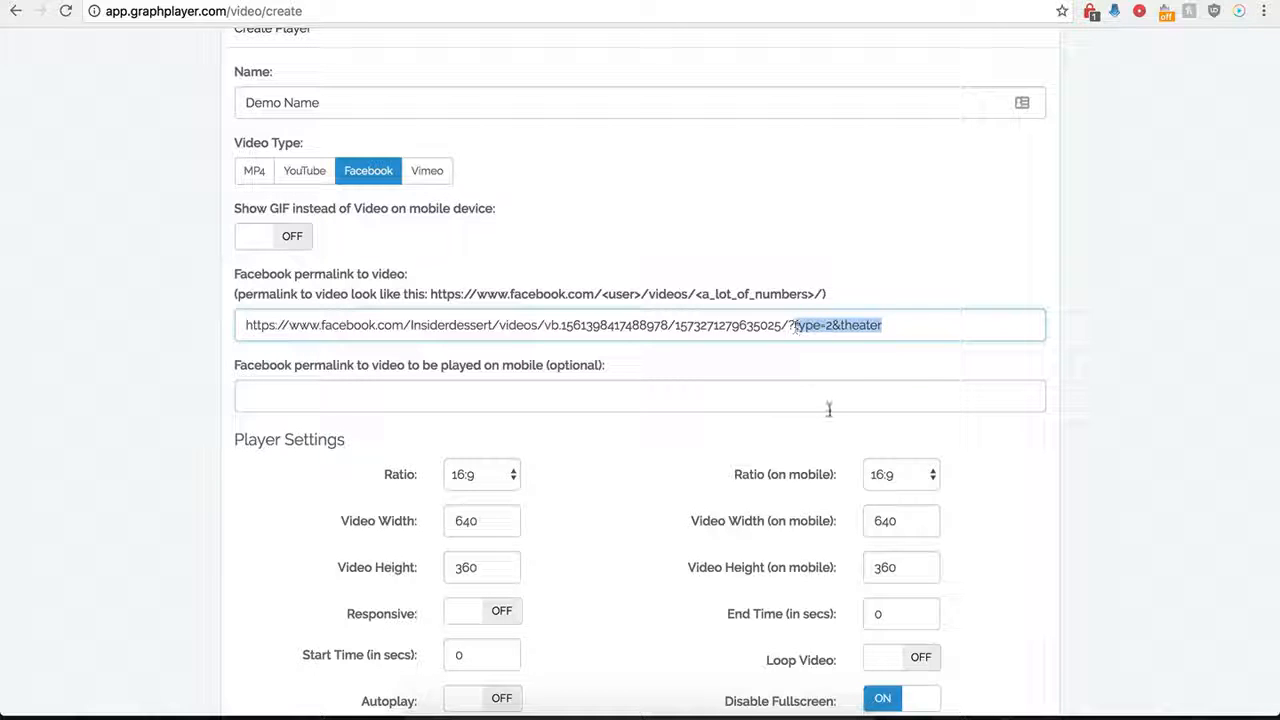
key(BackSpace)
key(BackSpace)
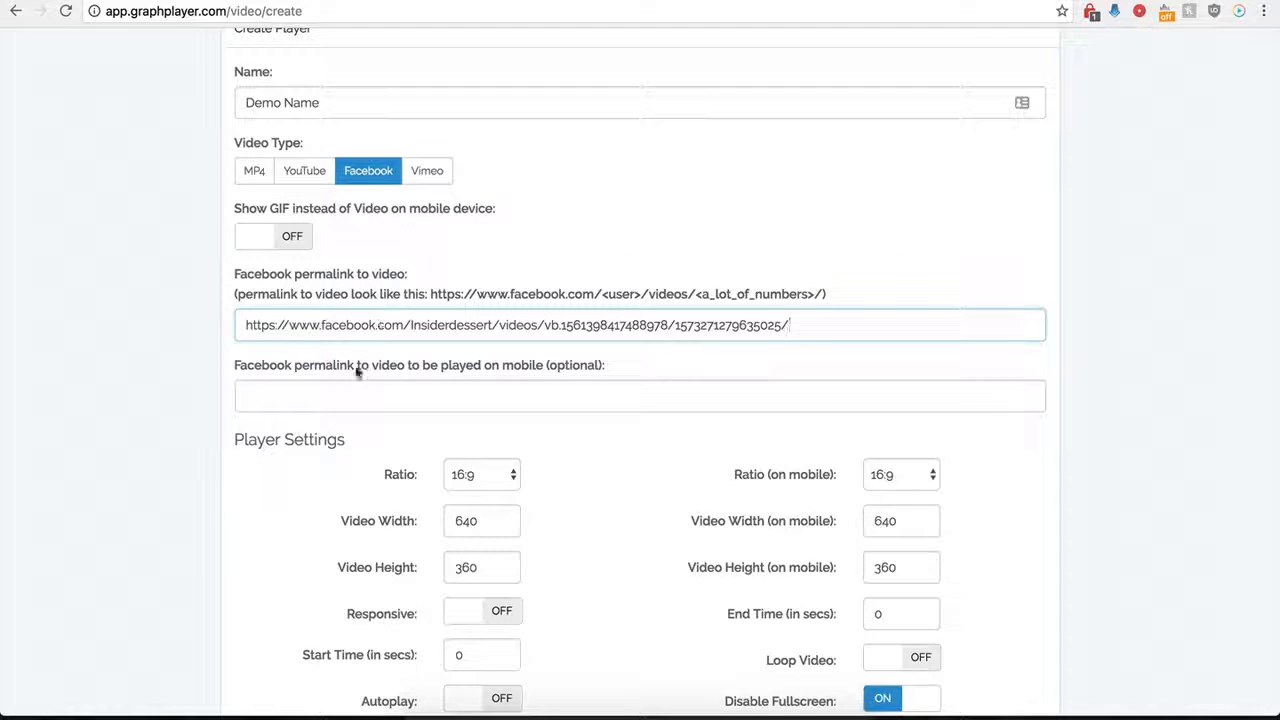
click(319, 399)
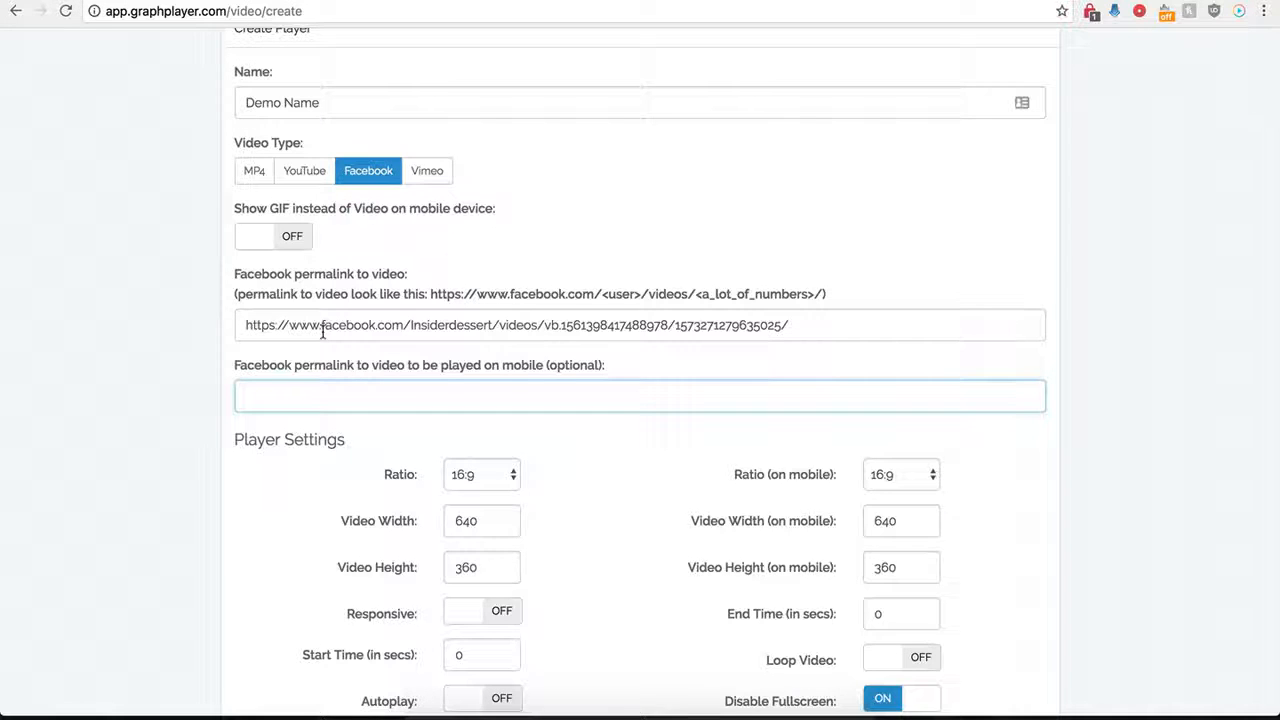
drag(362, 323, 557, 324)
key(Tab)
drag(276, 325, 567, 323)
click(425, 396)
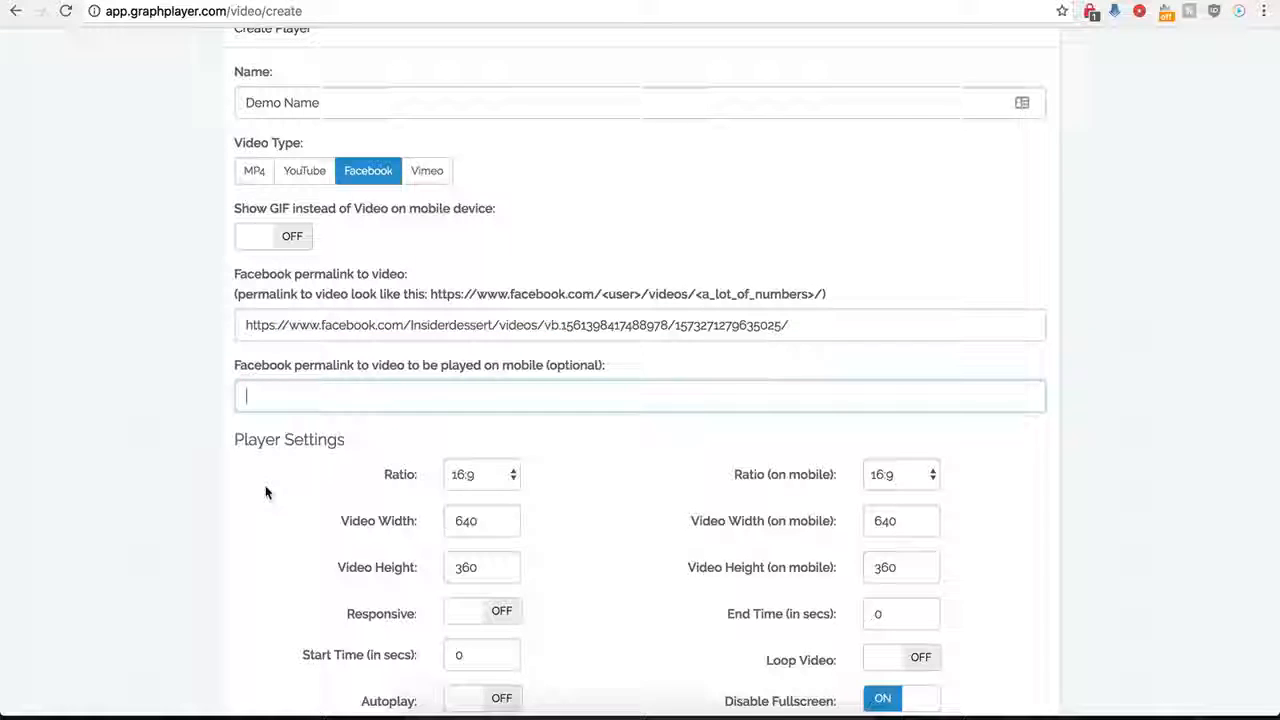
Choose 16:9 as the player ratio and check the ratio options for mobile.
scroll(267, 492, down, 1)
scroll(267, 491, down, 5)
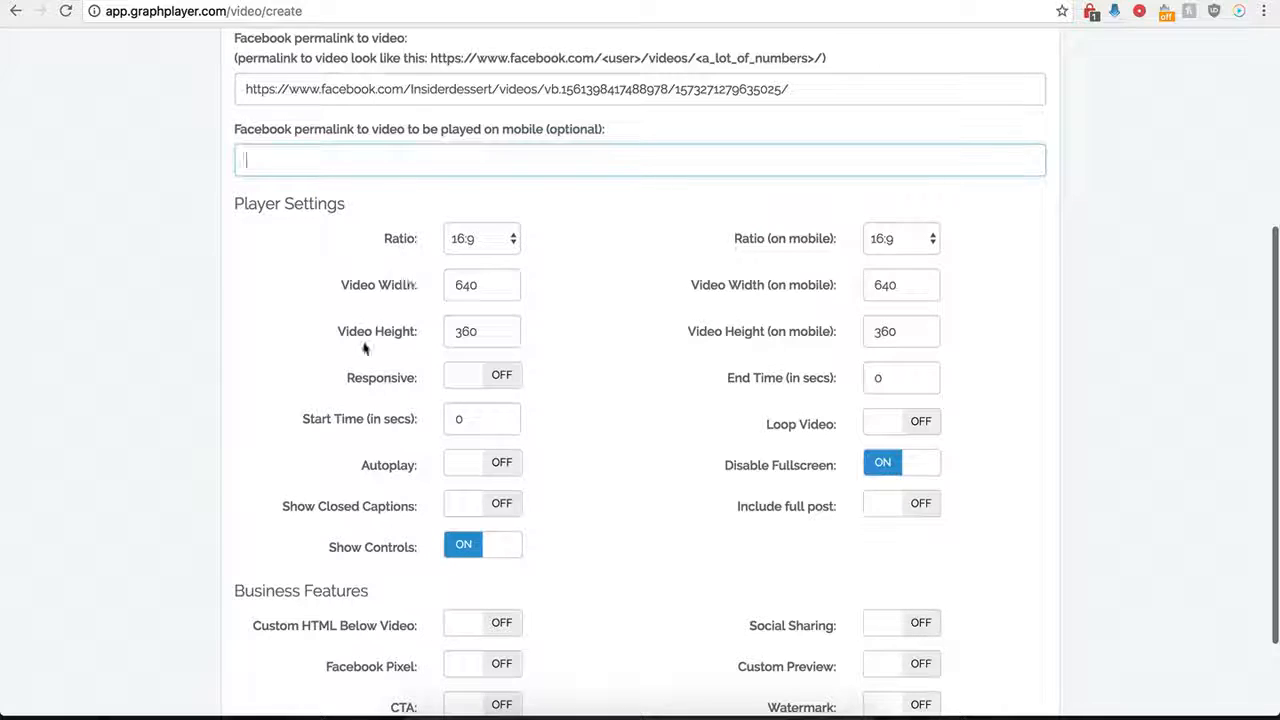
click(504, 241)
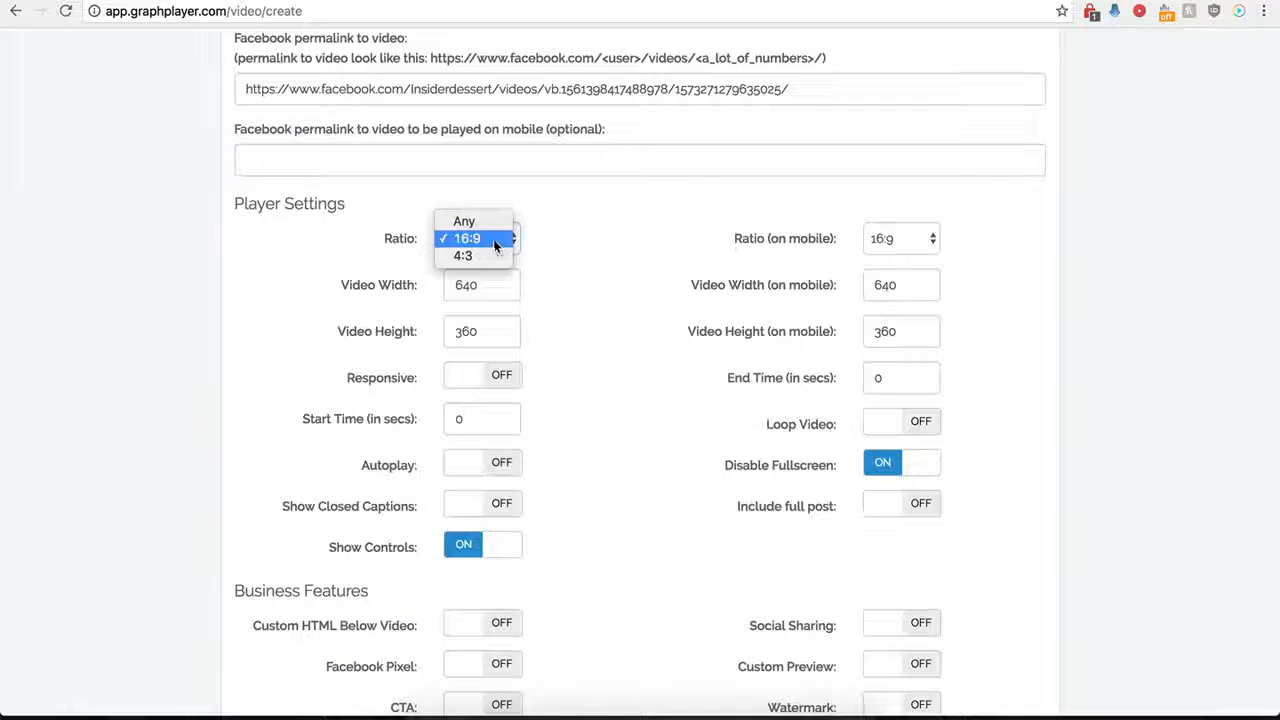
click(478, 242)
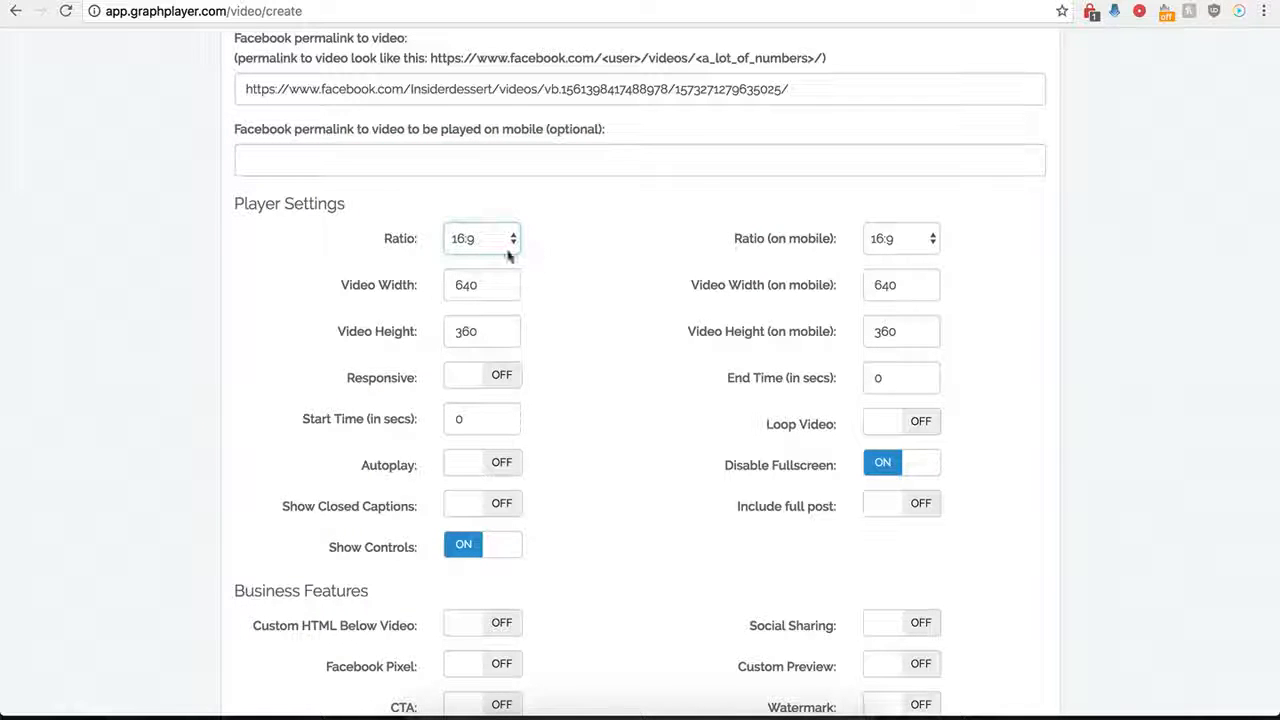
click(884, 247)
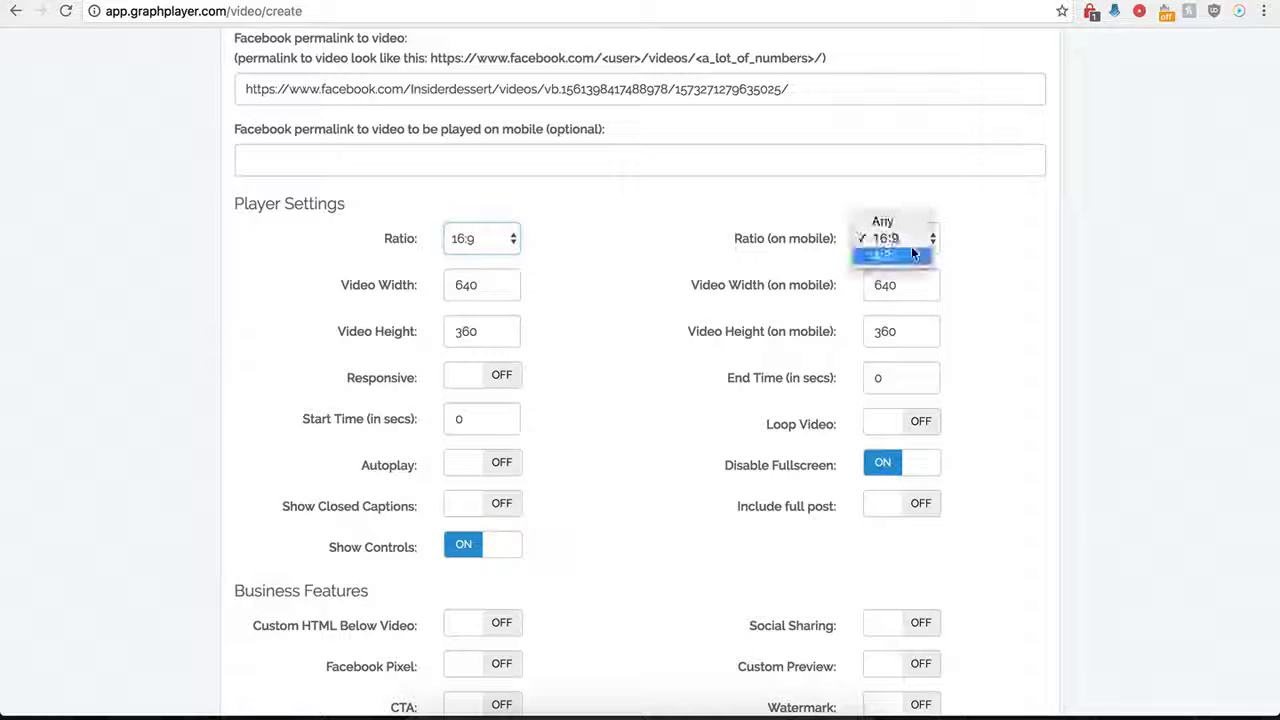
click(735, 238)
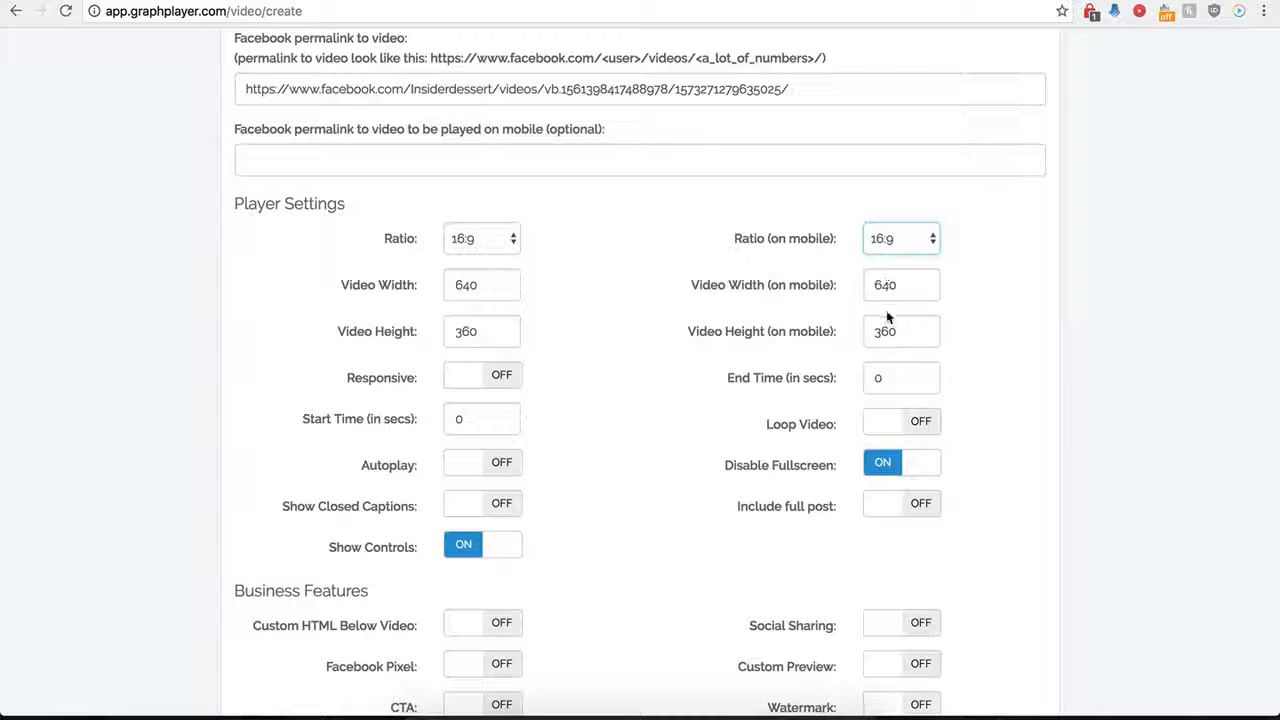
click(491, 374)
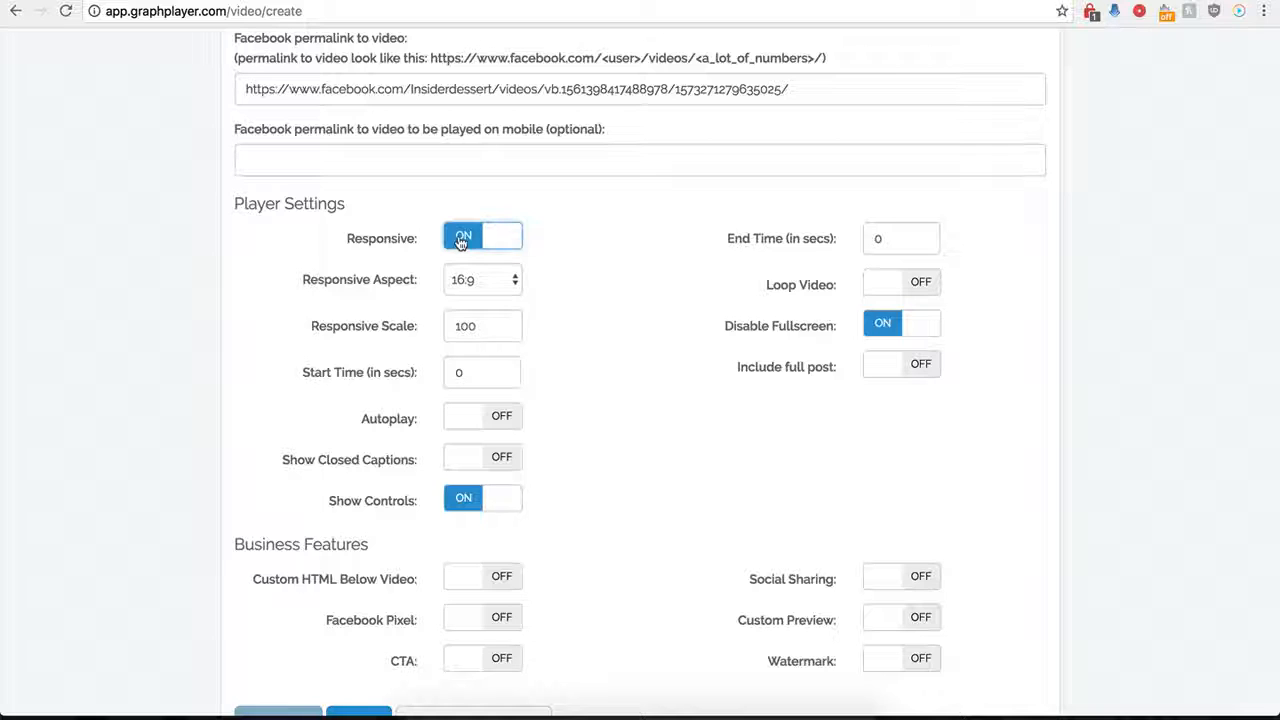
click(460, 240)
click(491, 372)
click(500, 240)
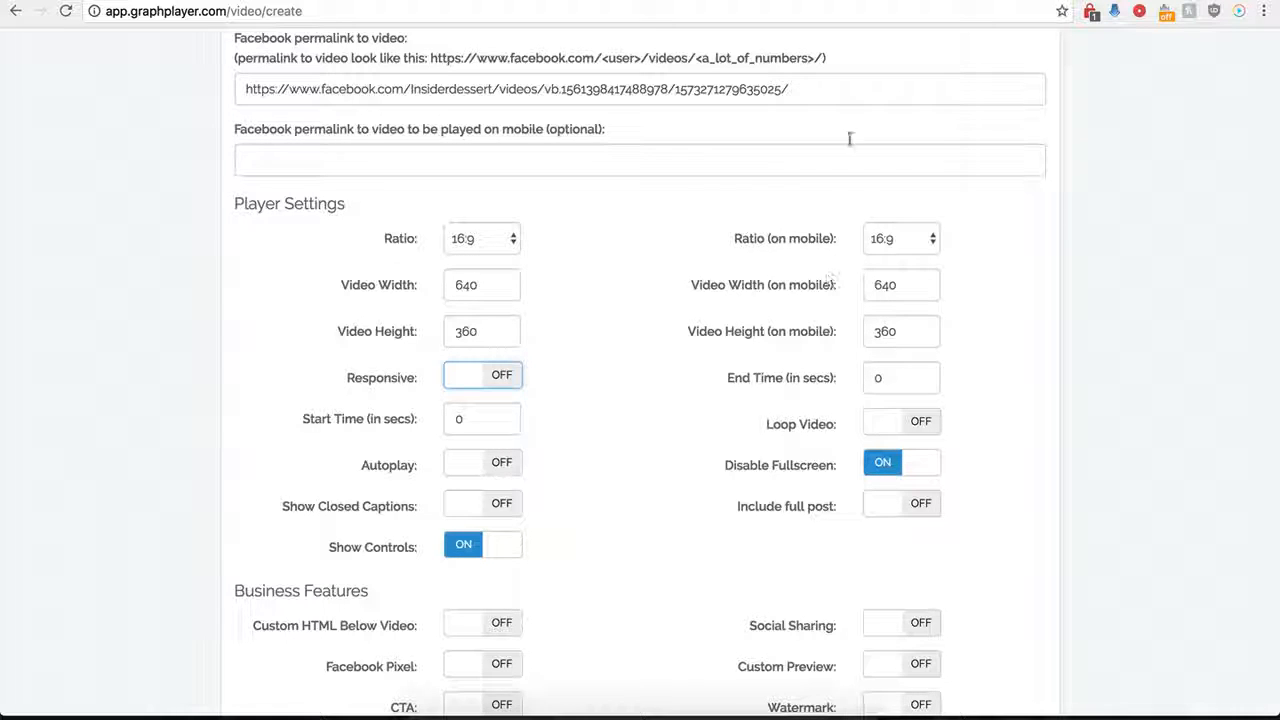
Set the video's start time to 1 second and its end time to 30 seconds.
click(1004, 1)
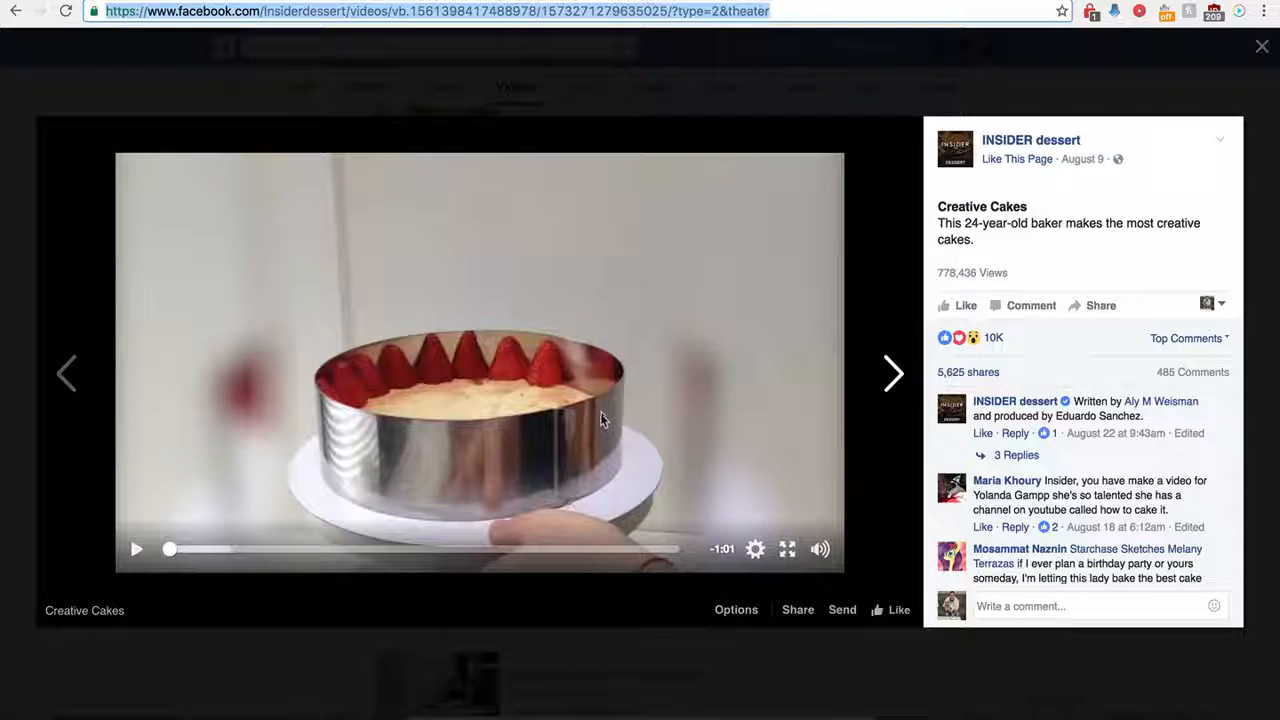
click(400, 1)
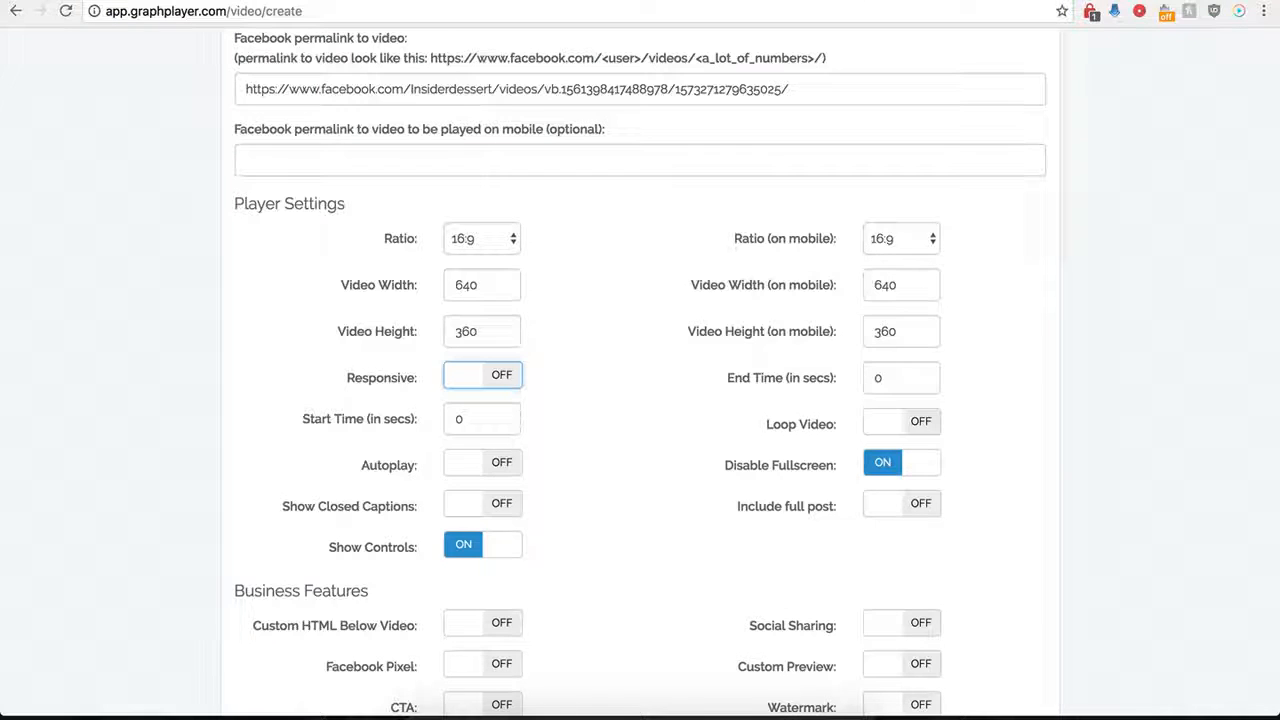
double_click(450, 422)
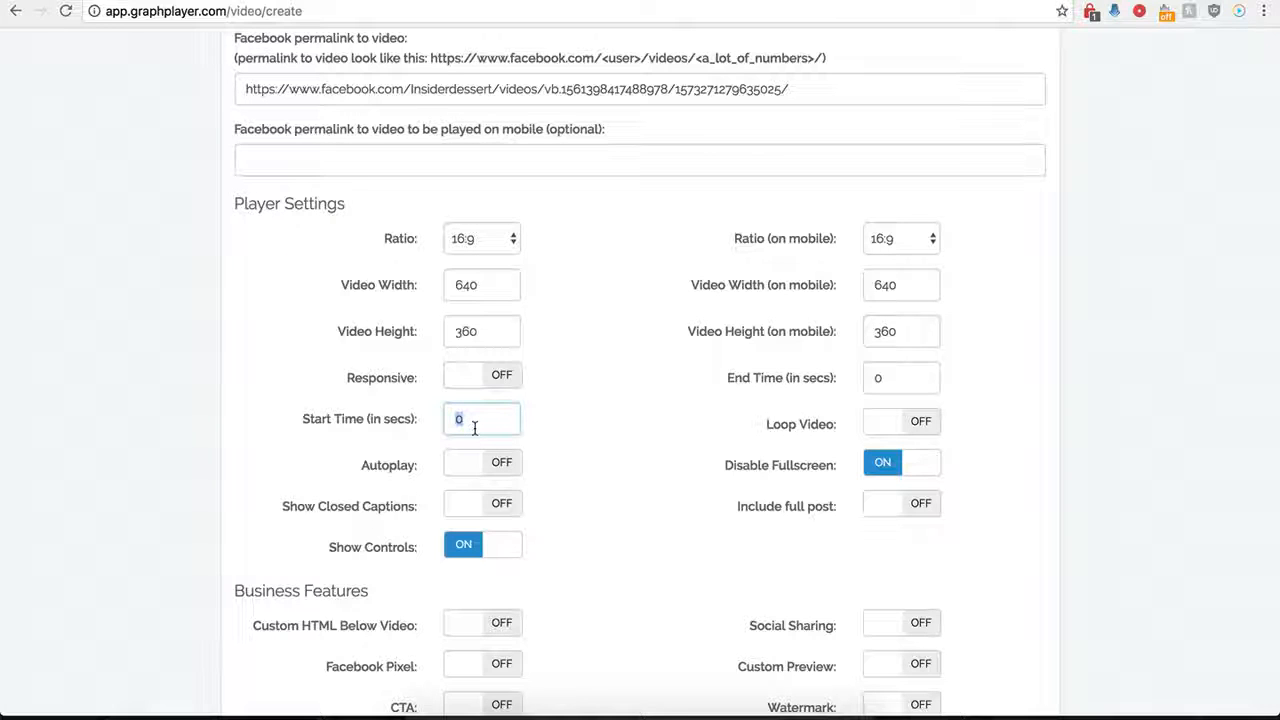
text(1)
double_click(909, 378)
text(30)
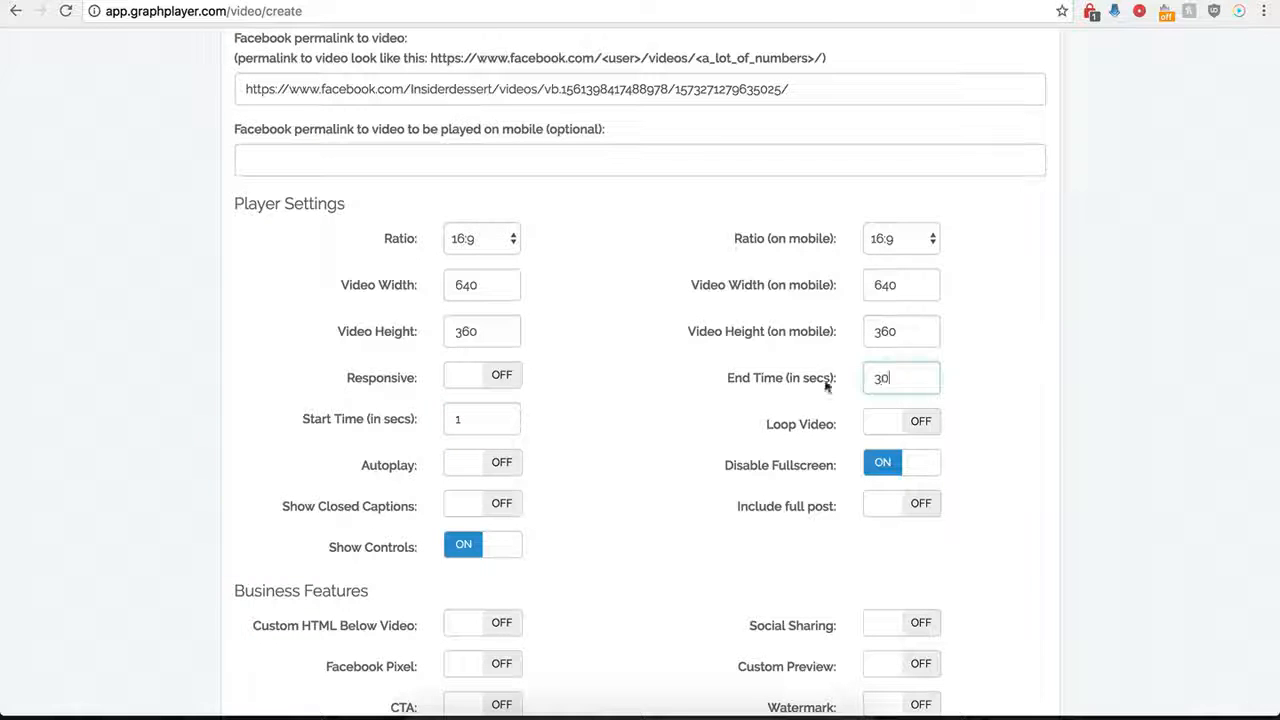
click(631, 411)
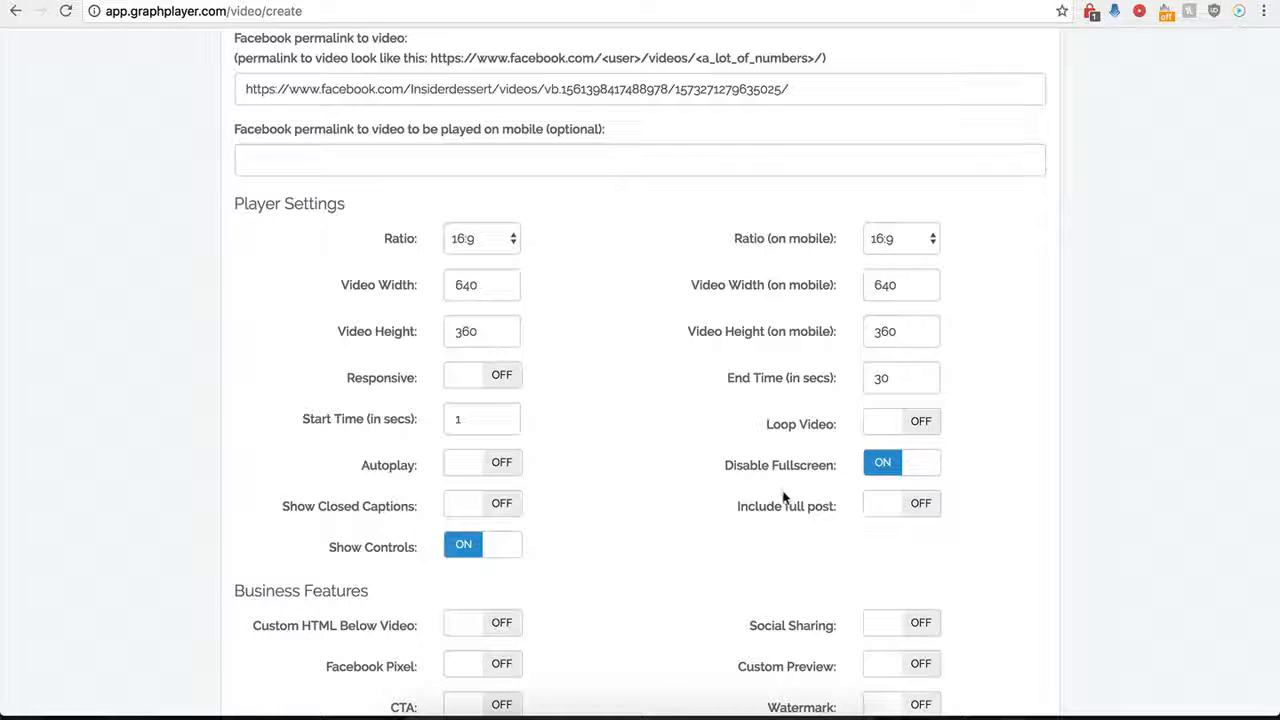
scroll(660, 434, up, 1)
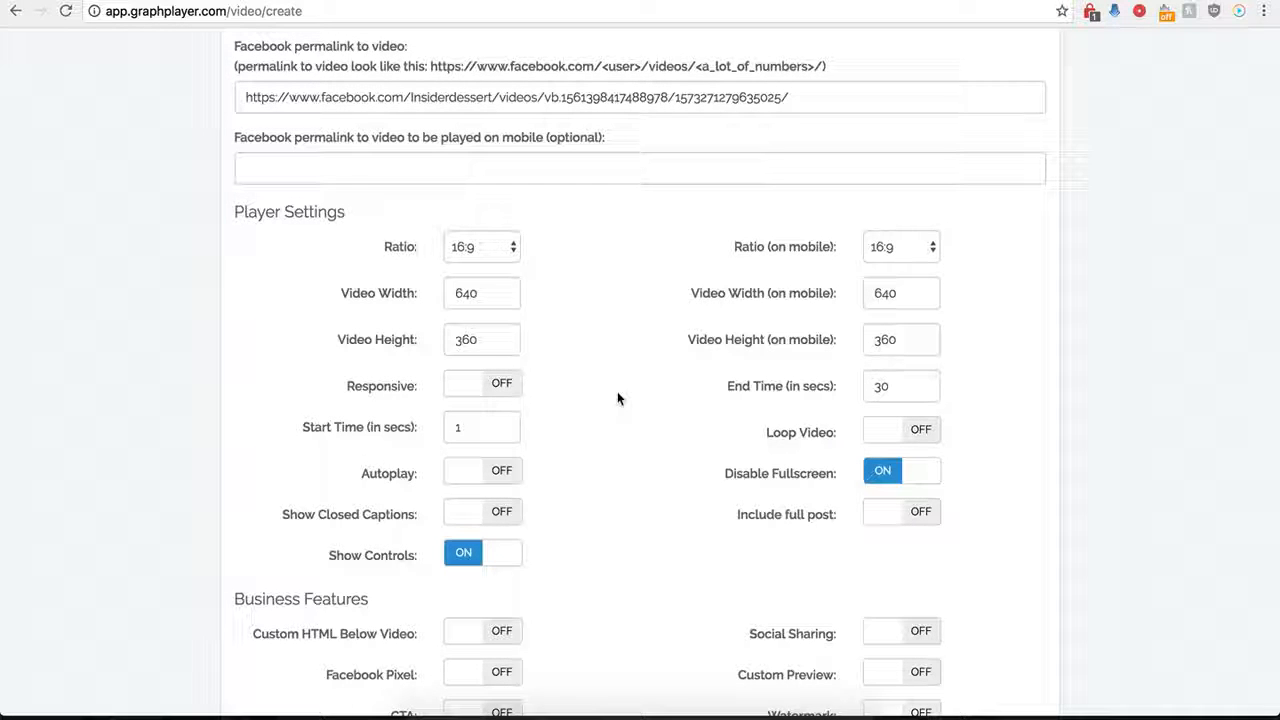
click(912, 528)
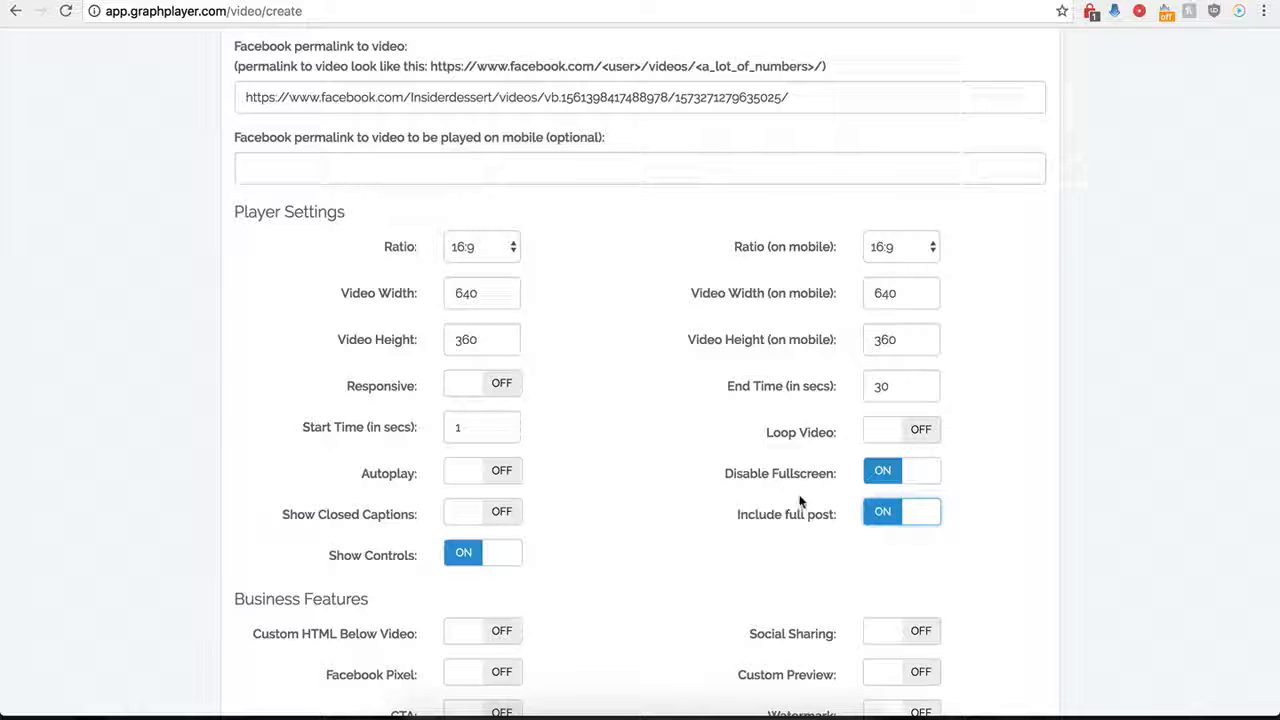
click(876, 520)
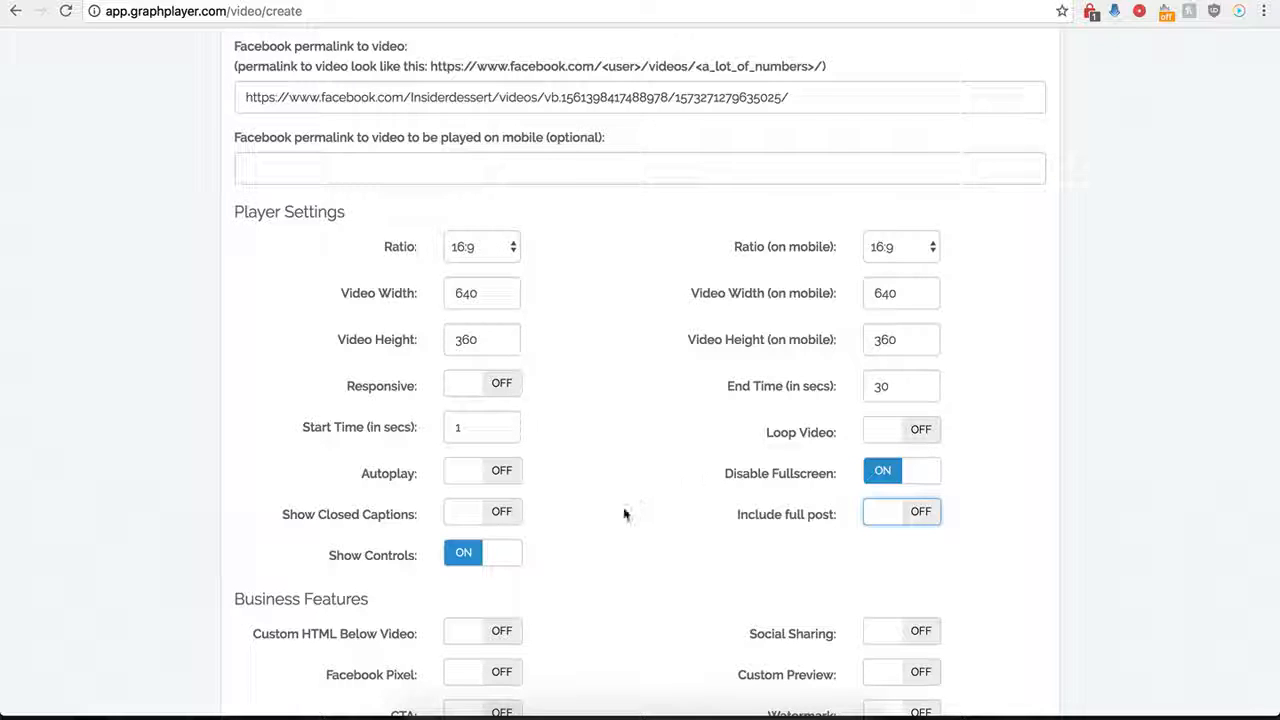
Save the player and select its entire secure embed code.
scroll(623, 512, down, 3)
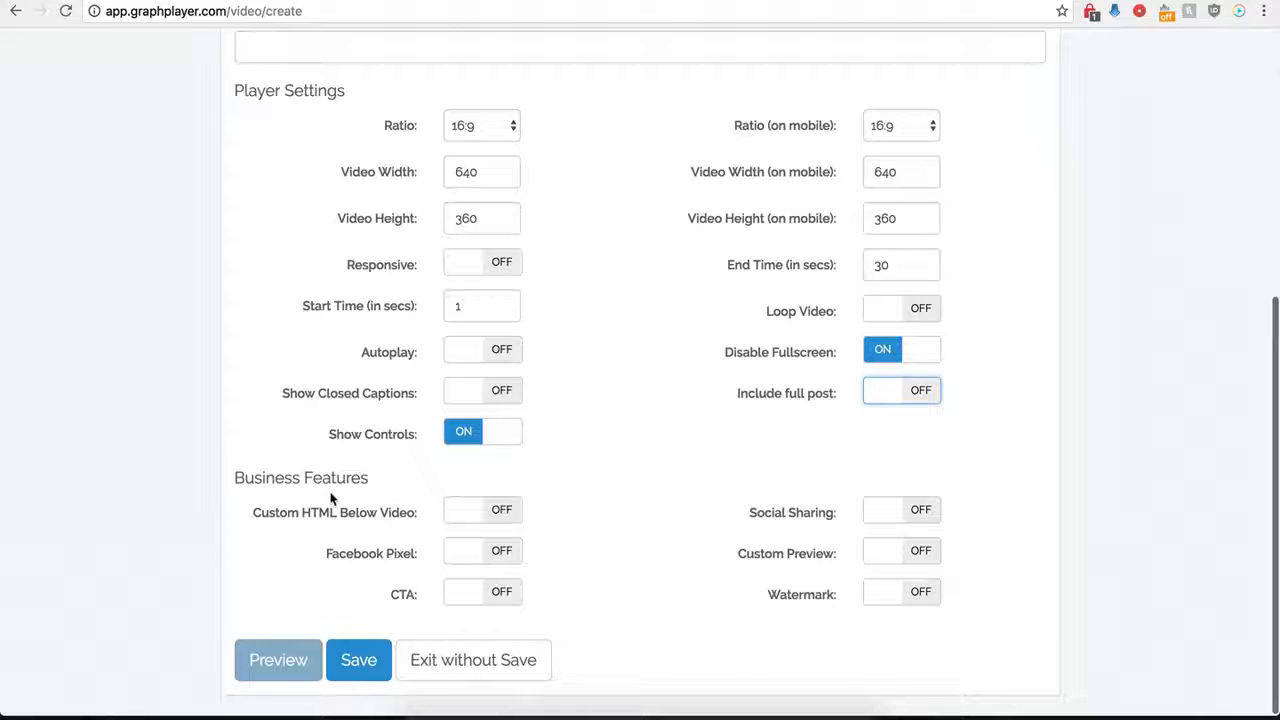
click(359, 658)
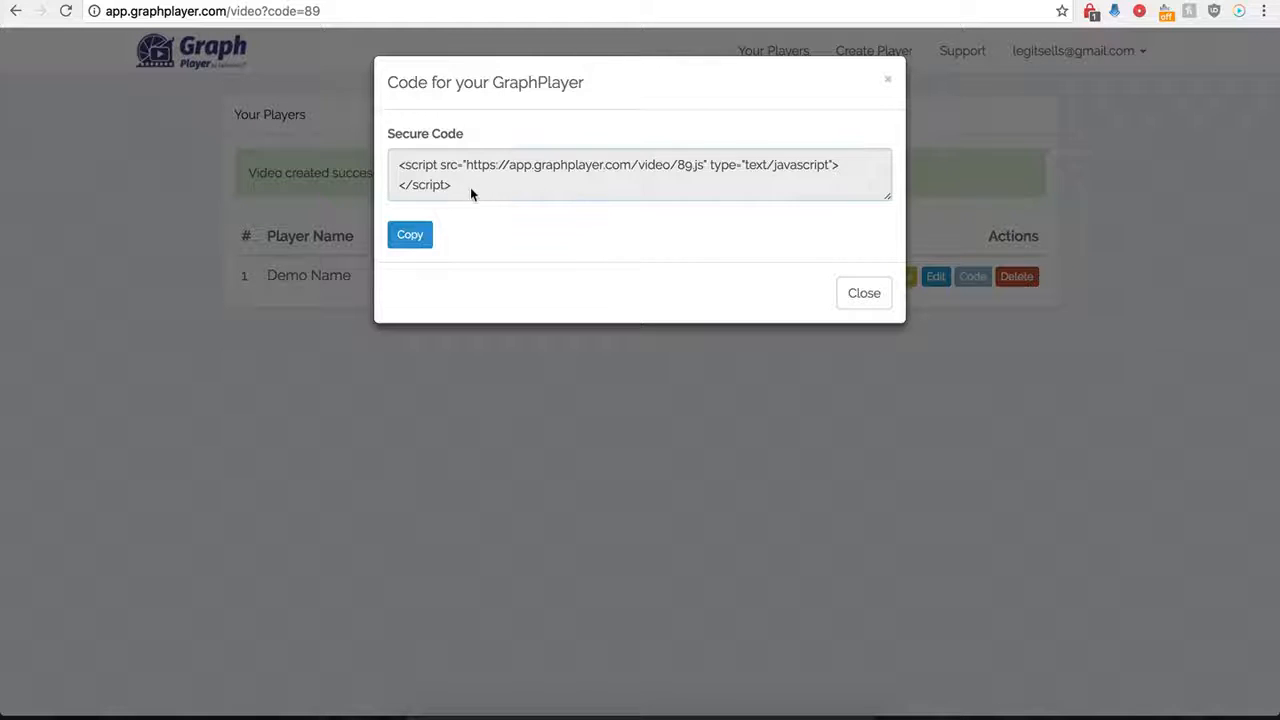
drag(471, 190, 399, 170)
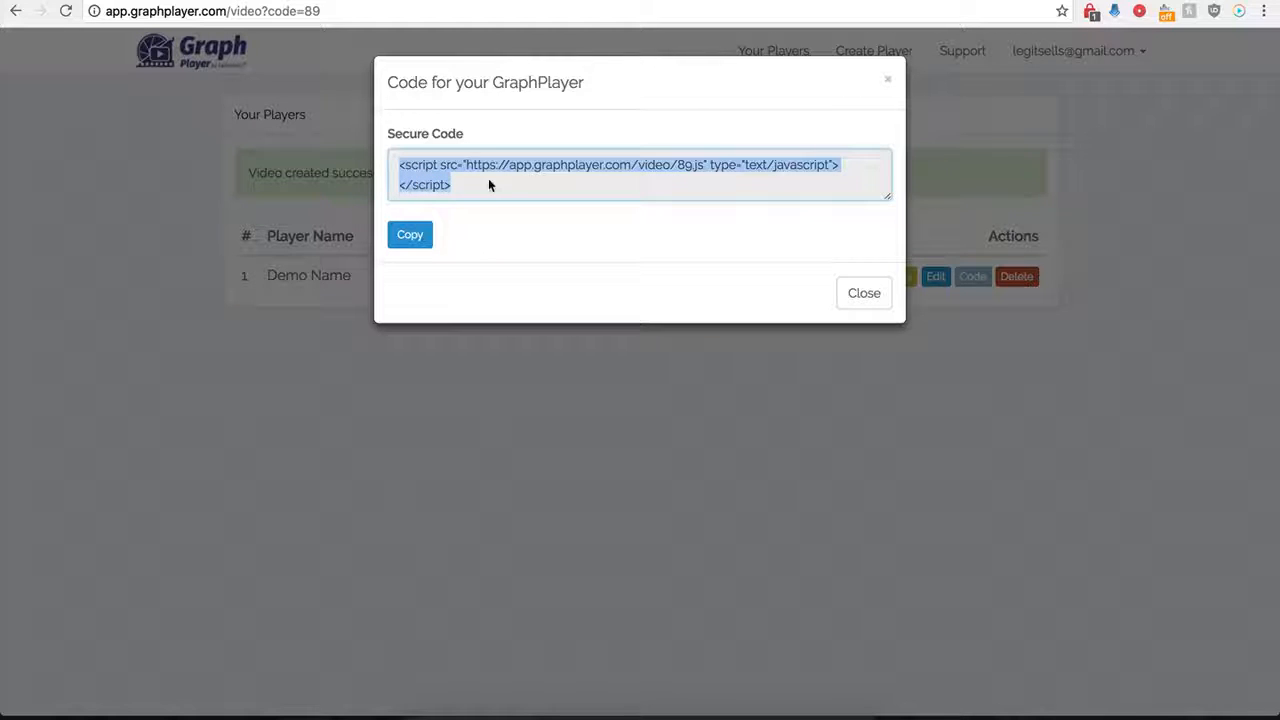
Switch to WordPress, insert the player's 89.js script code into the "Hello world!" post's content and update the post.
click(330, 1)
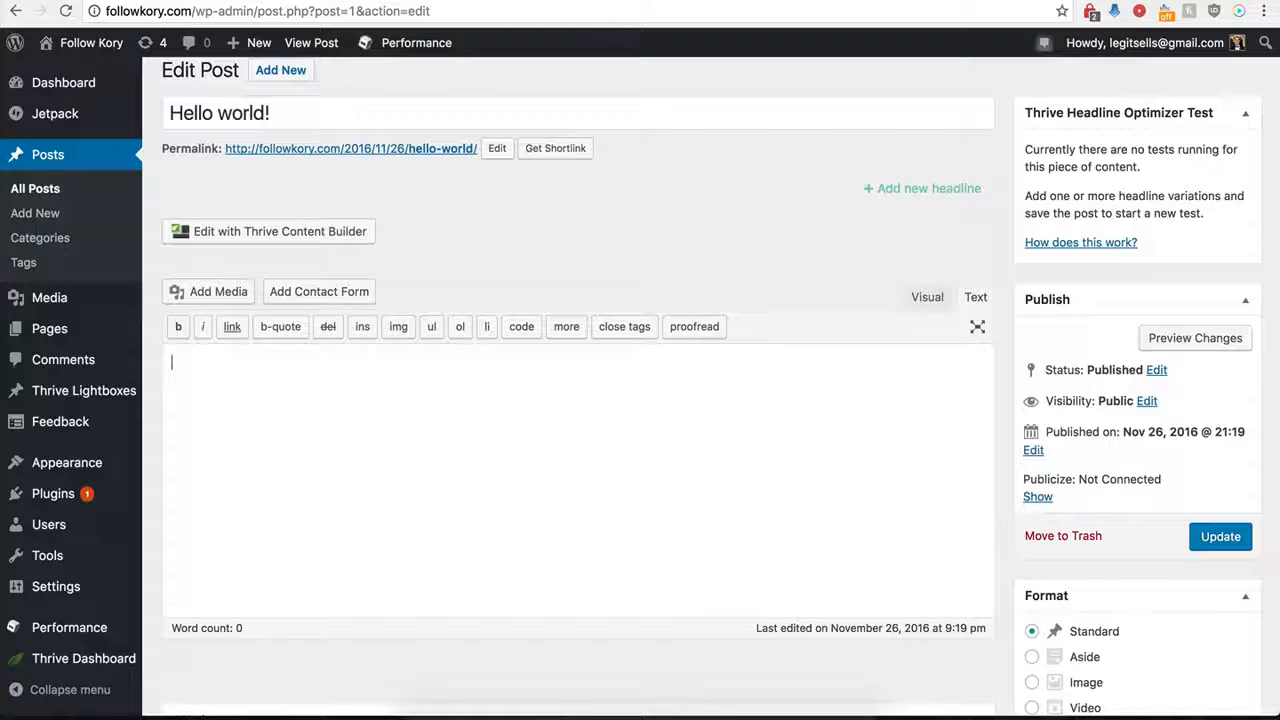
text(<script src="https://app.graphplayer.com/video/89.js" type="text/javascript"></script>)
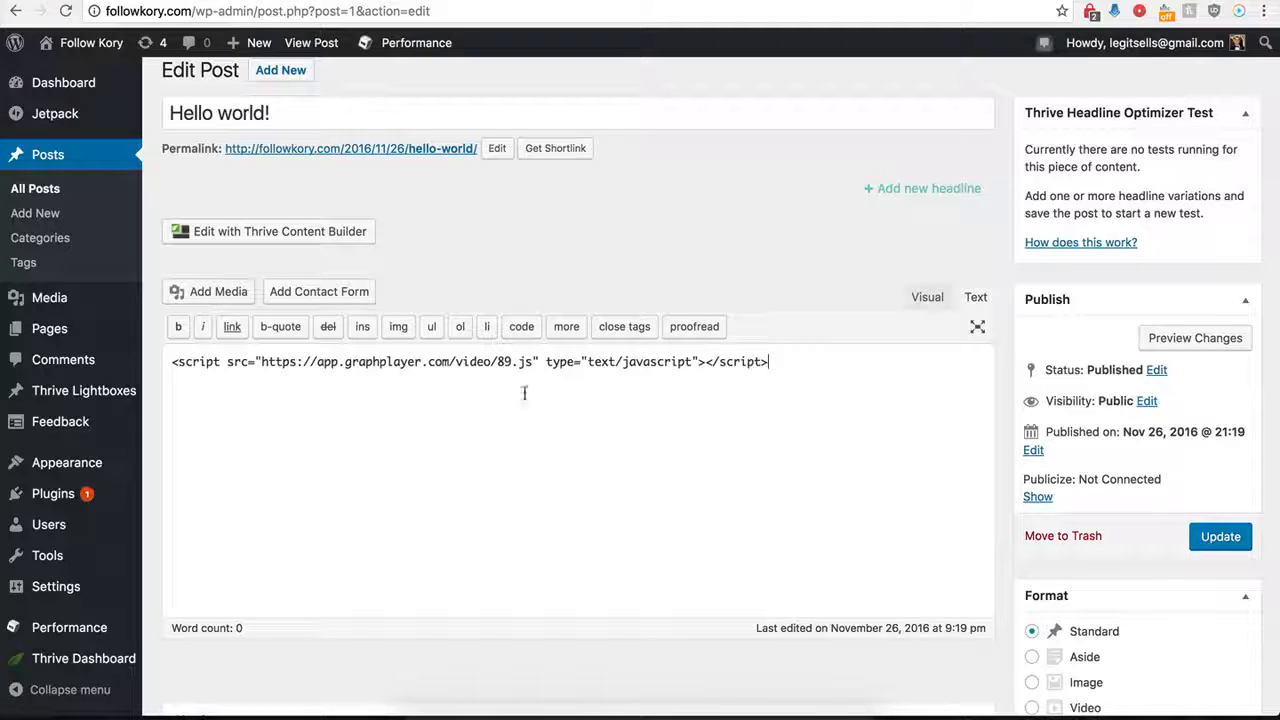
click(1224, 547)
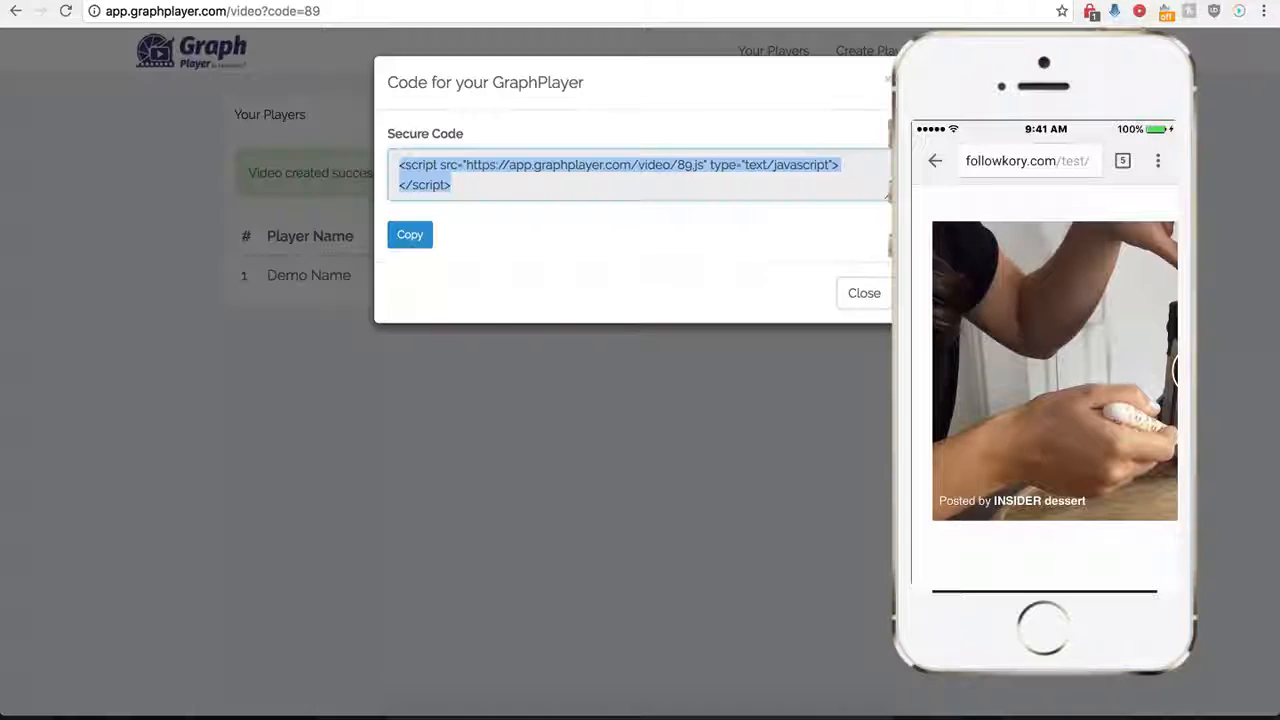
Close the embed code dialog and open the Demo Name player's settings for editing.
click(850, 300)
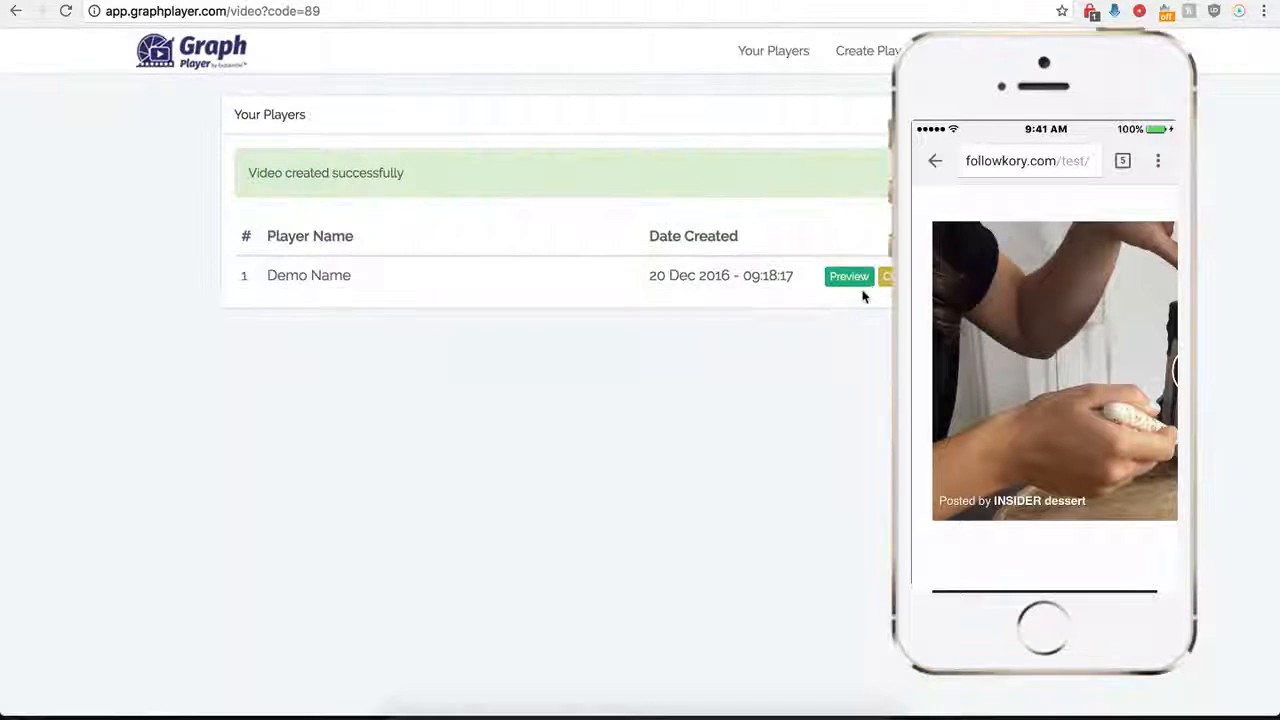
click(885, 276)
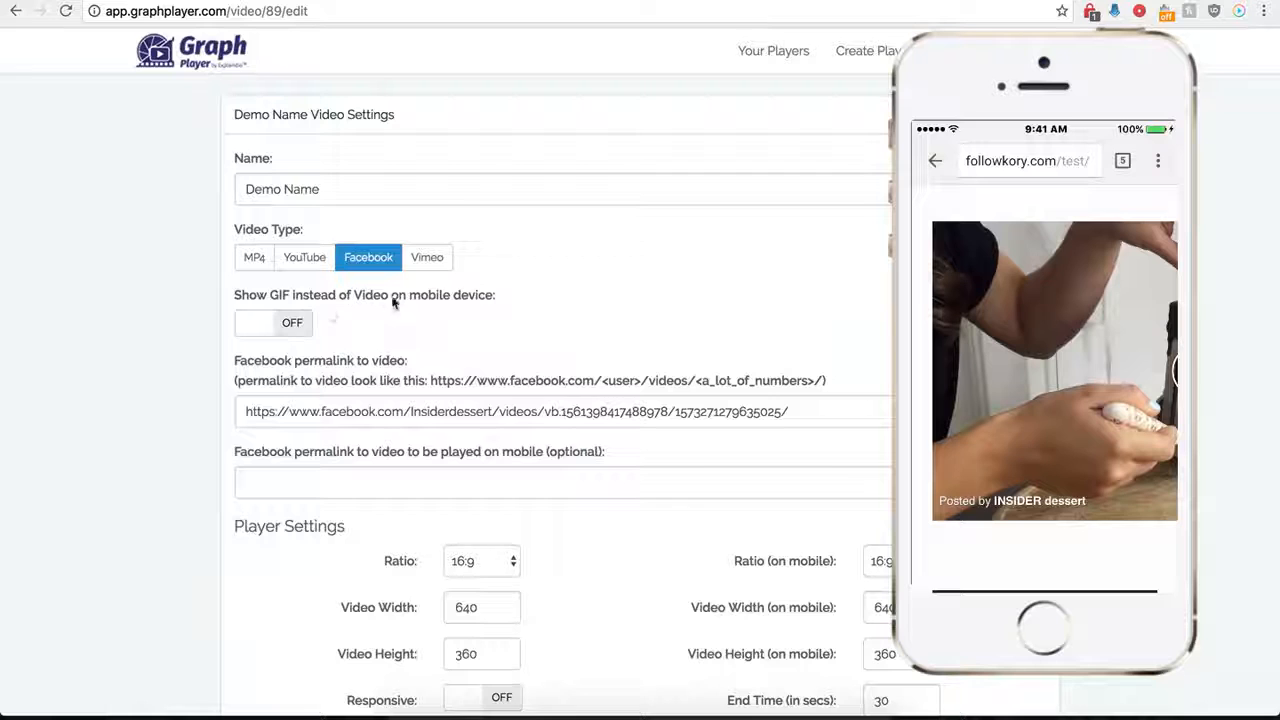
Turn on showing a GIF instead of the video on mobile devices, and select the cake GIF's Giphy link on the GIPHY page.
click(295, 324)
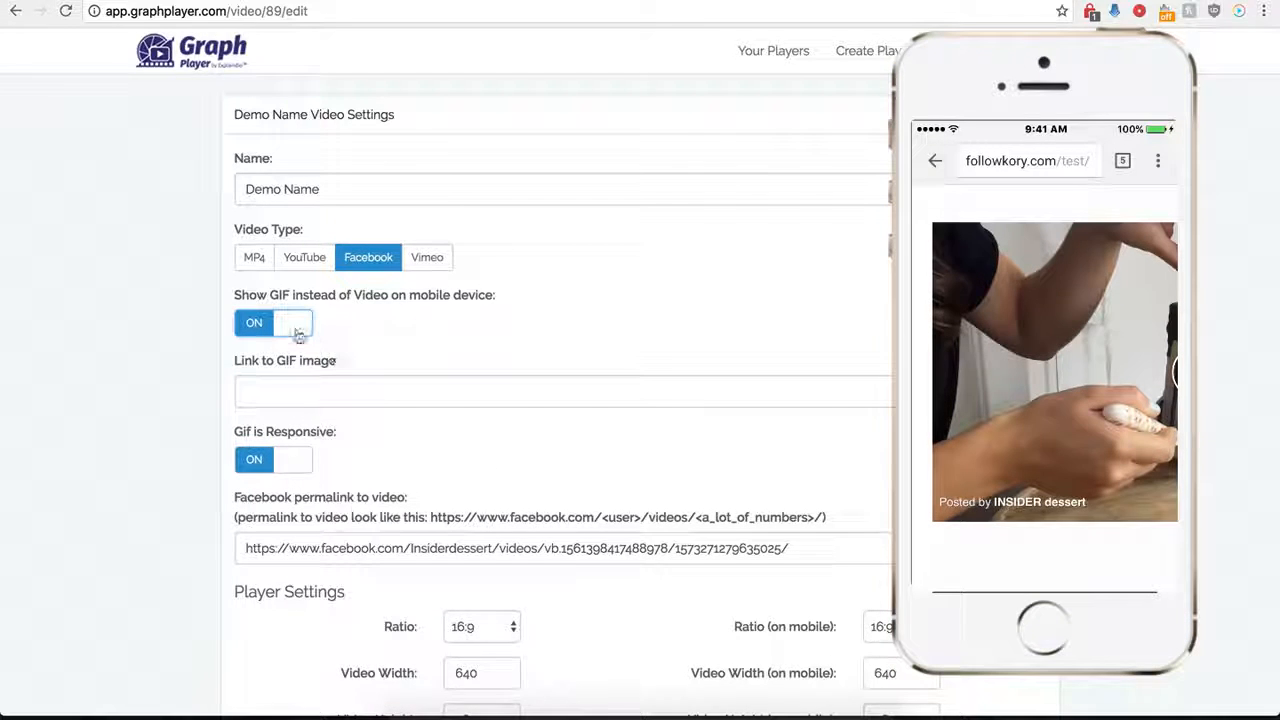
click(299, 390)
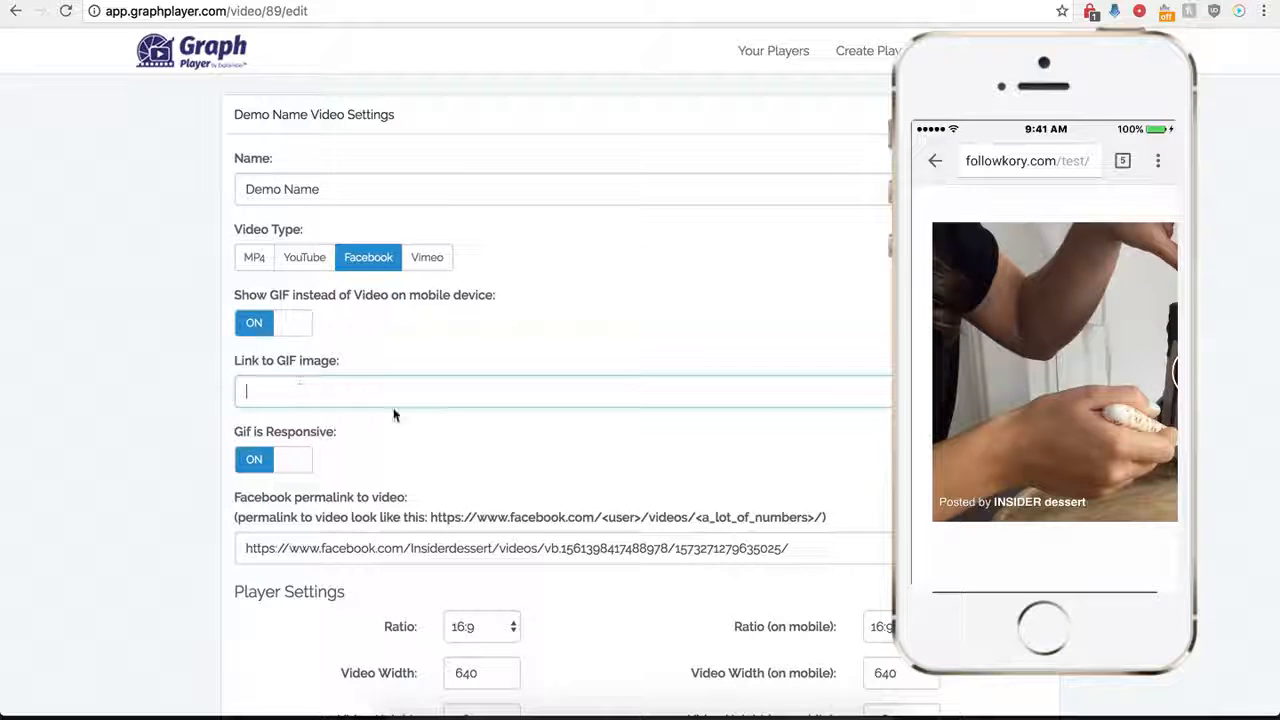
click(945, 1)
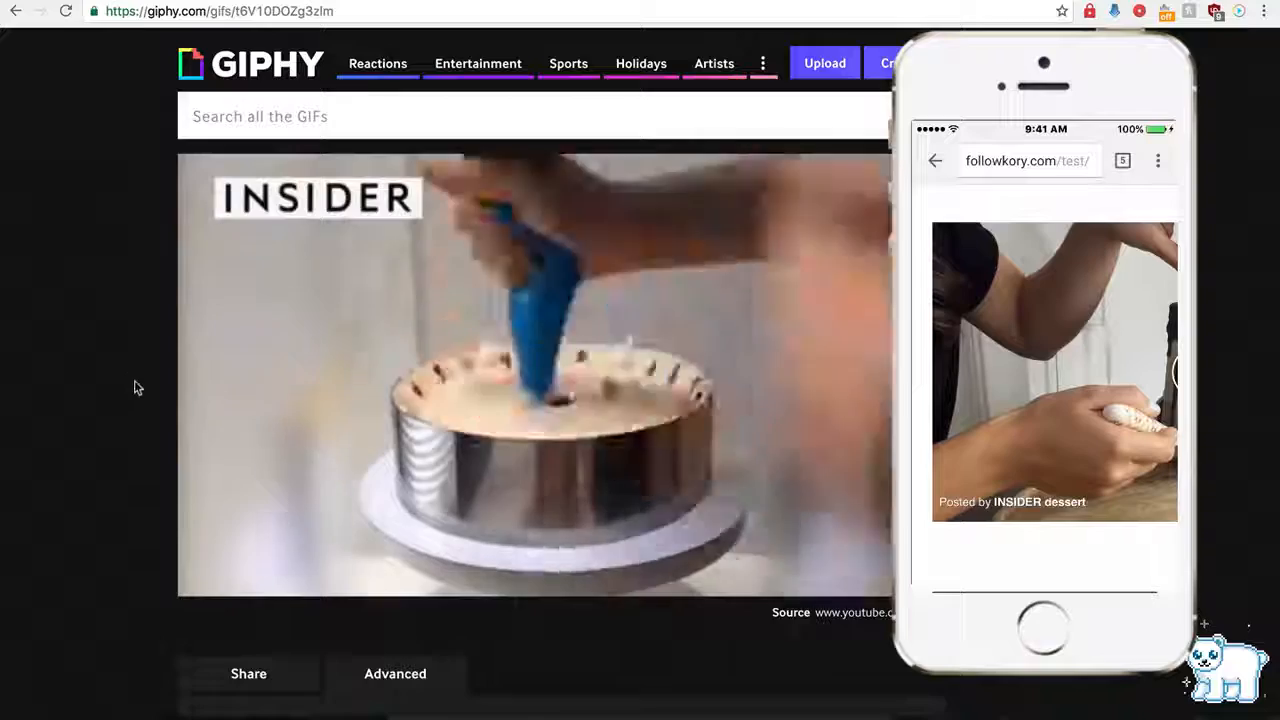
scroll(133, 408, down, 2)
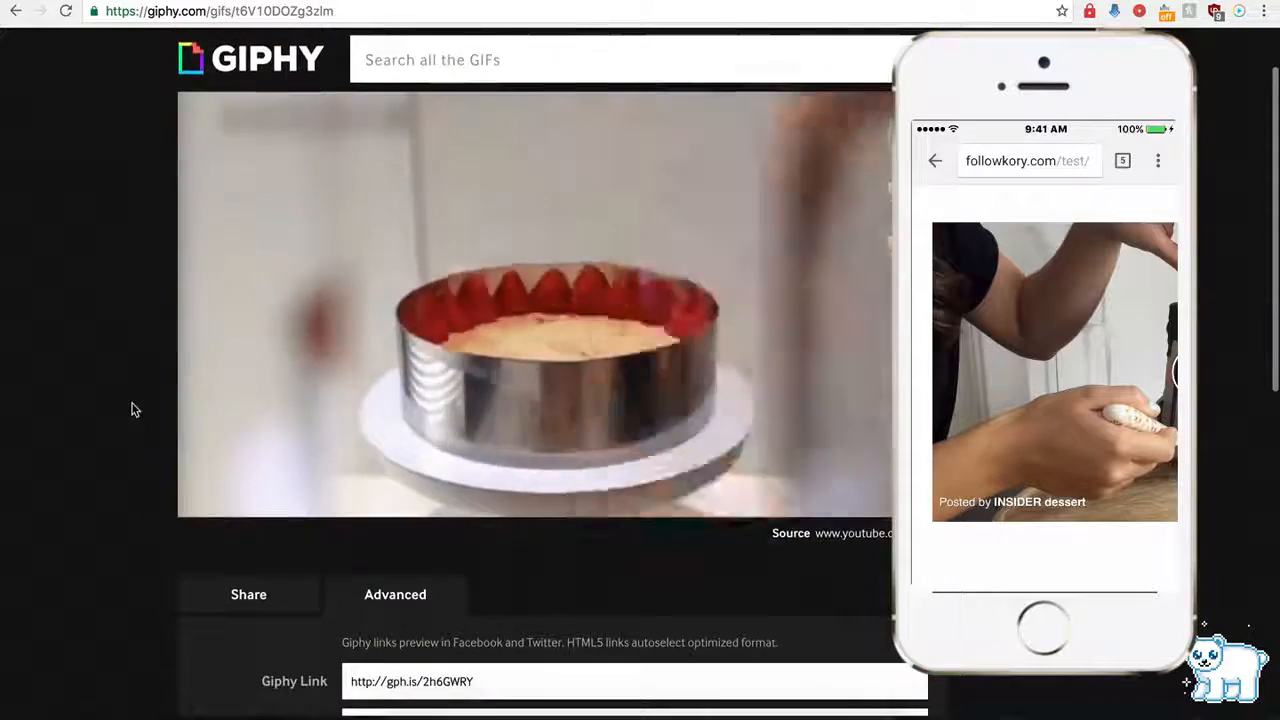
scroll(325, 445, down, 2)
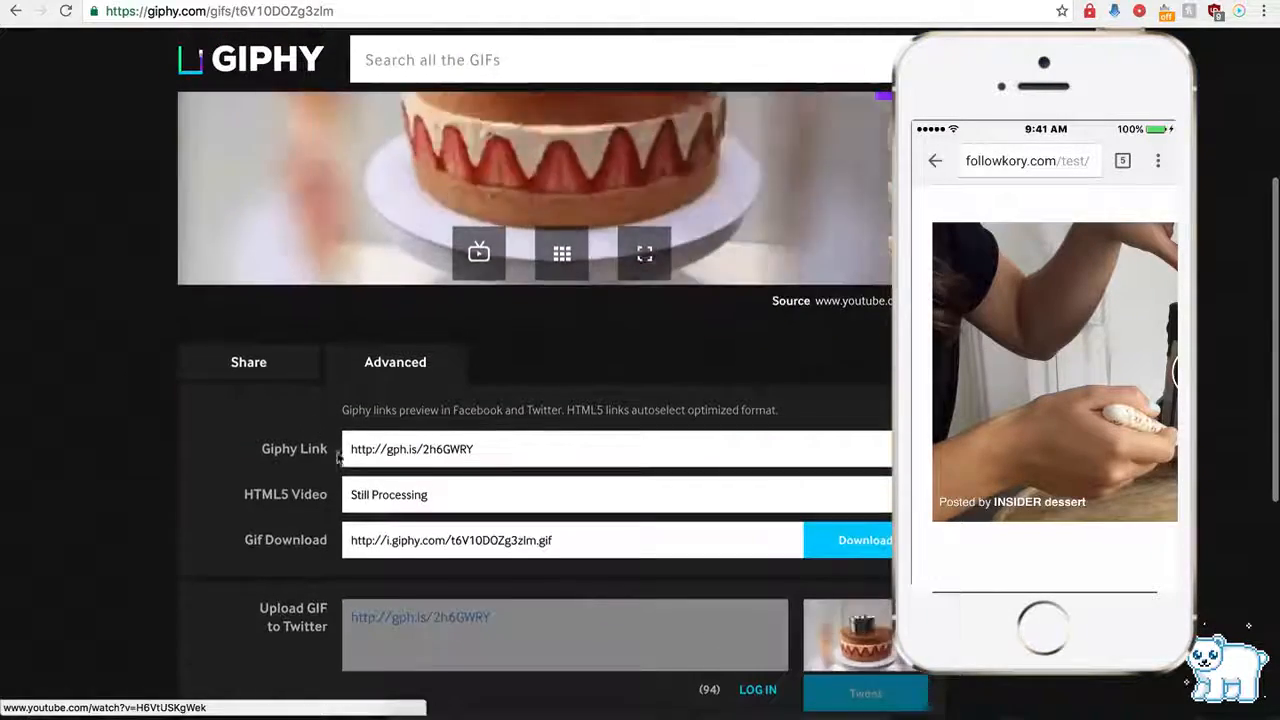
click(396, 451)
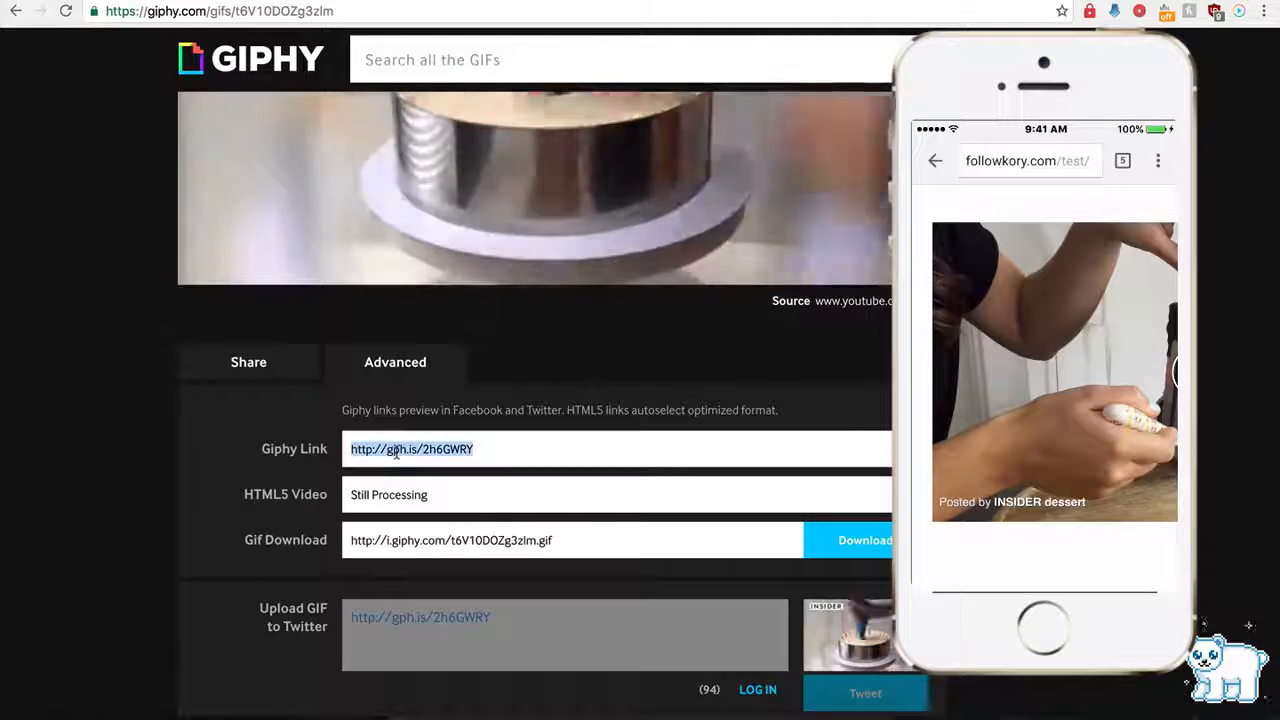
click(126, 2)
click(245, 392)
text(http://gph.is/2hSDWfY)
scroll(190, 490, down, 5)
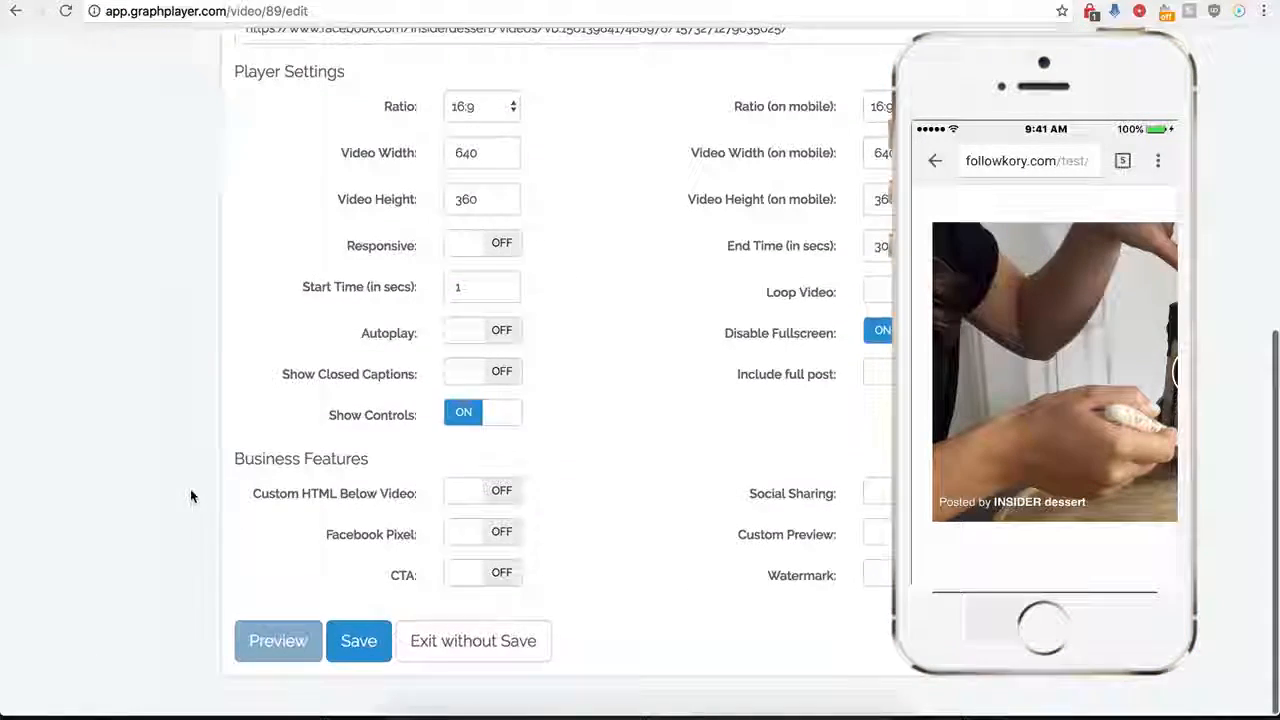
click(358, 659)
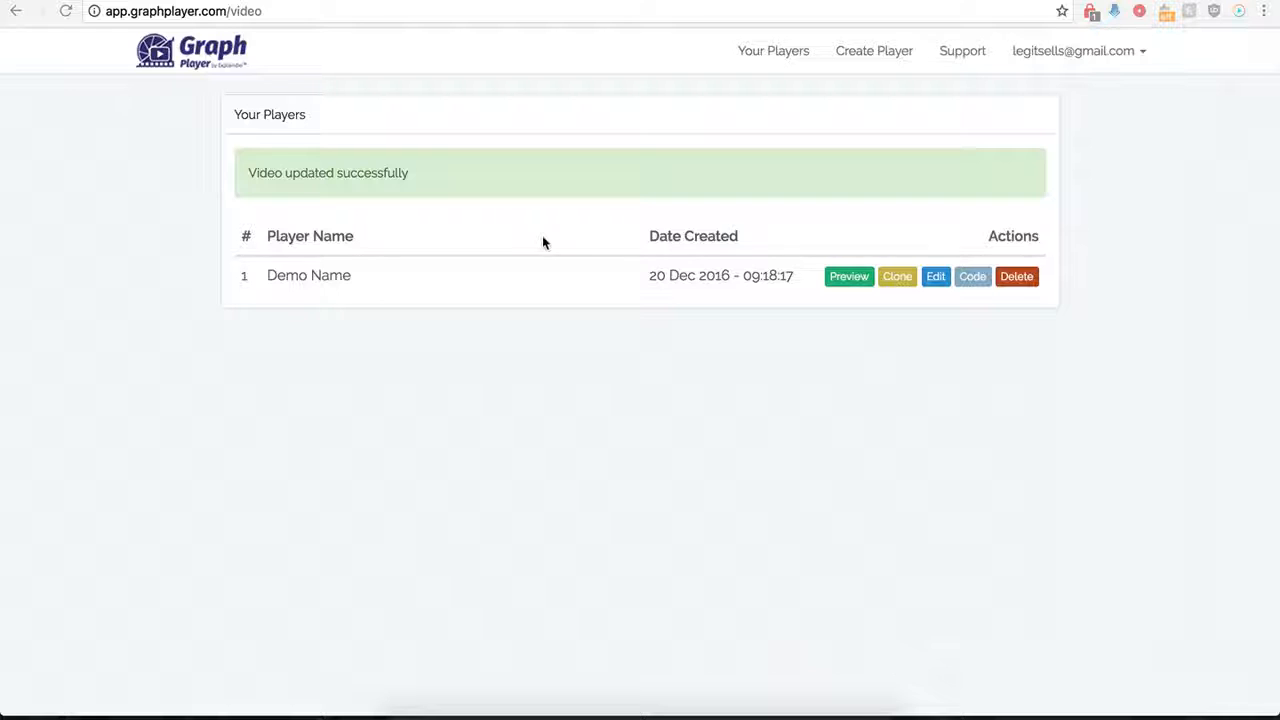
Reopen the Demo Name player's settings, enable including the full Facebook post and save the player.
click(934, 279)
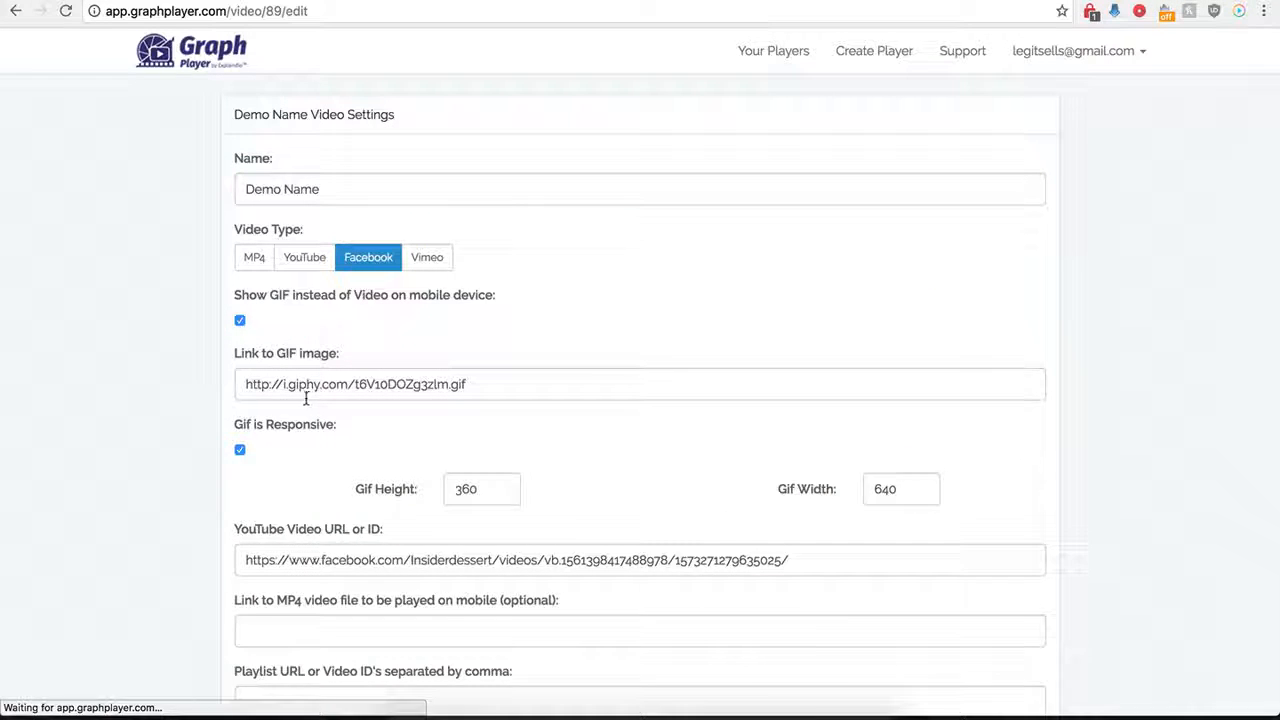
scroll(213, 484, down, 1)
scroll(213, 484, down, 5)
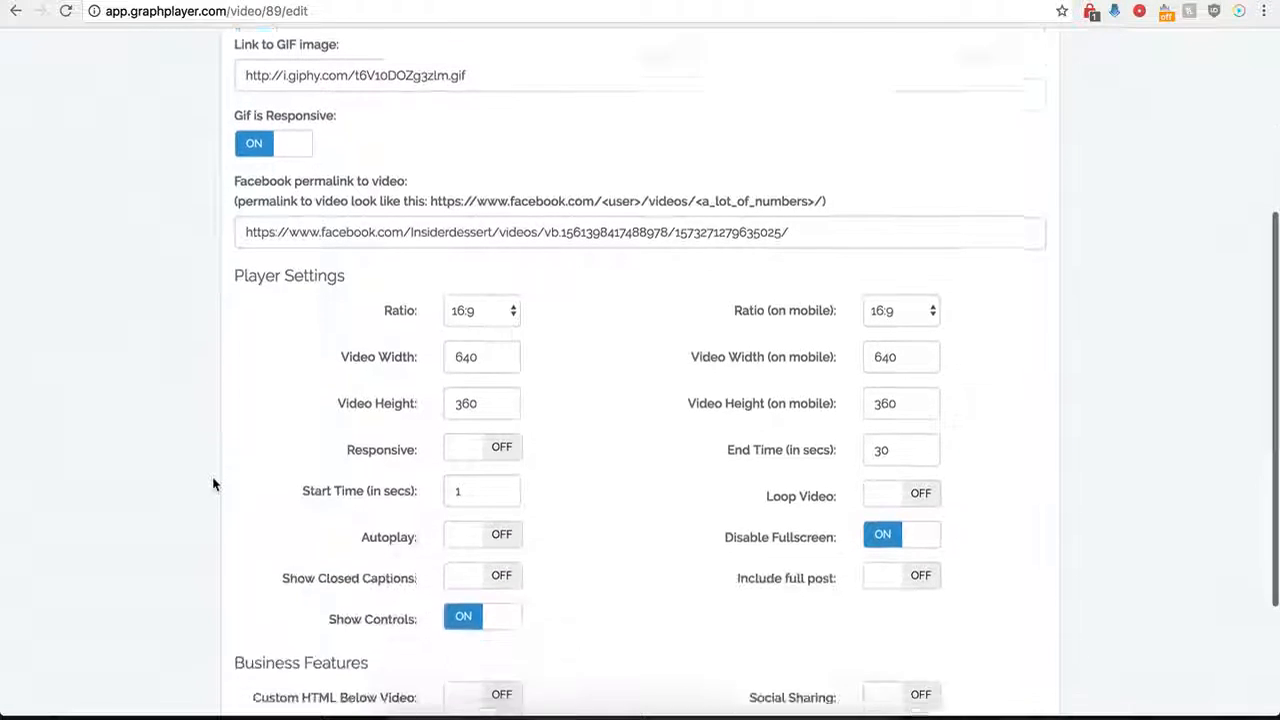
scroll(213, 484, down, 1)
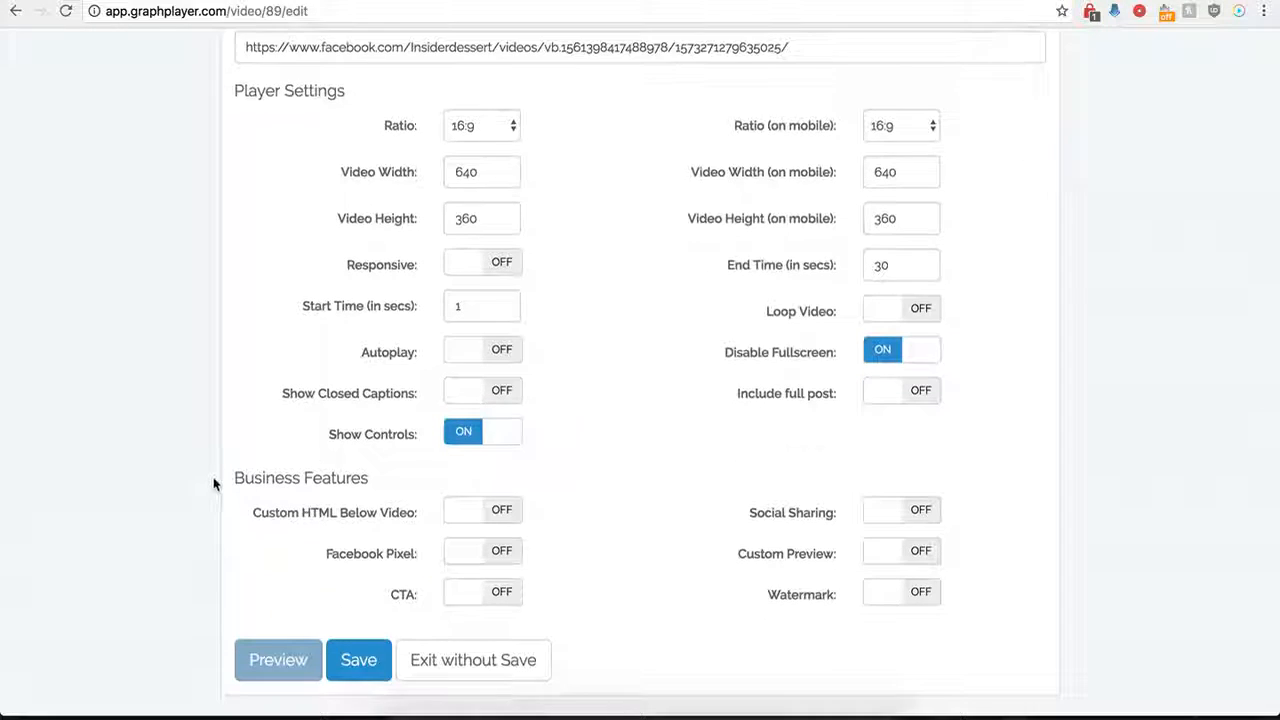
click(920, 392)
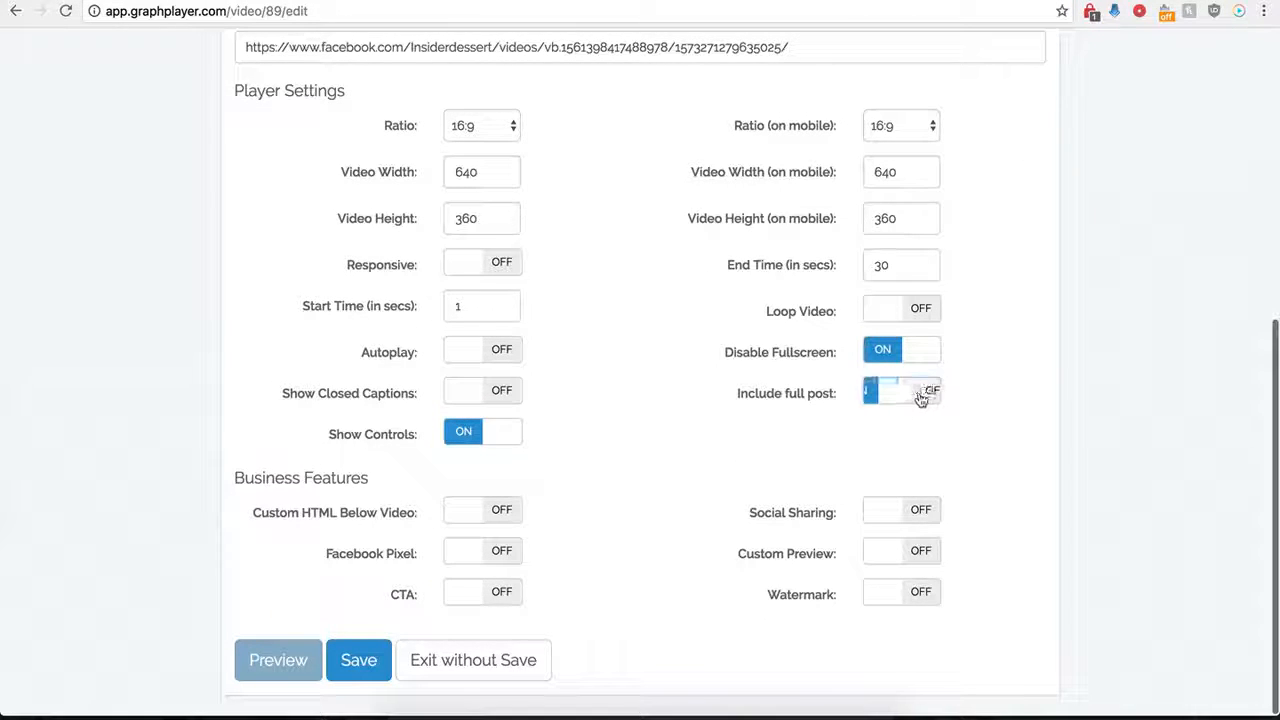
click(335, 660)
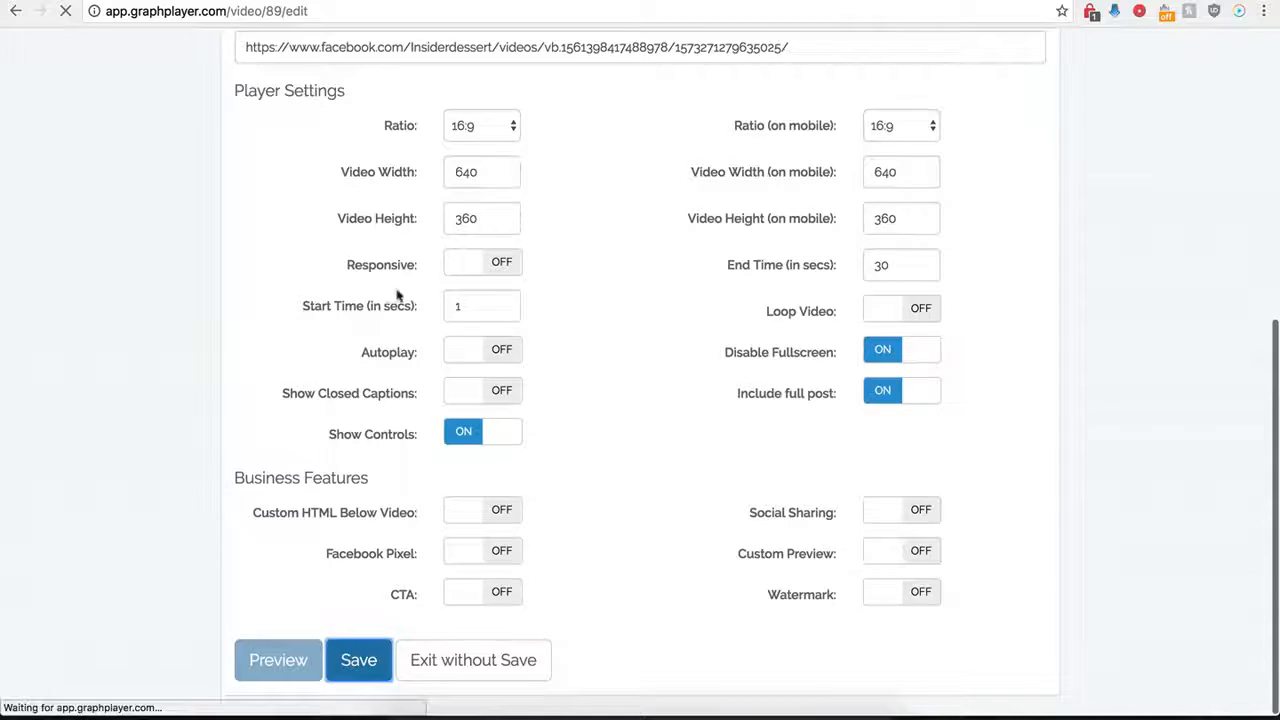
Switch to the WordPress Test page, reload it and examine the post text and engagement icons beneath the embedded video.
click(553, 1)
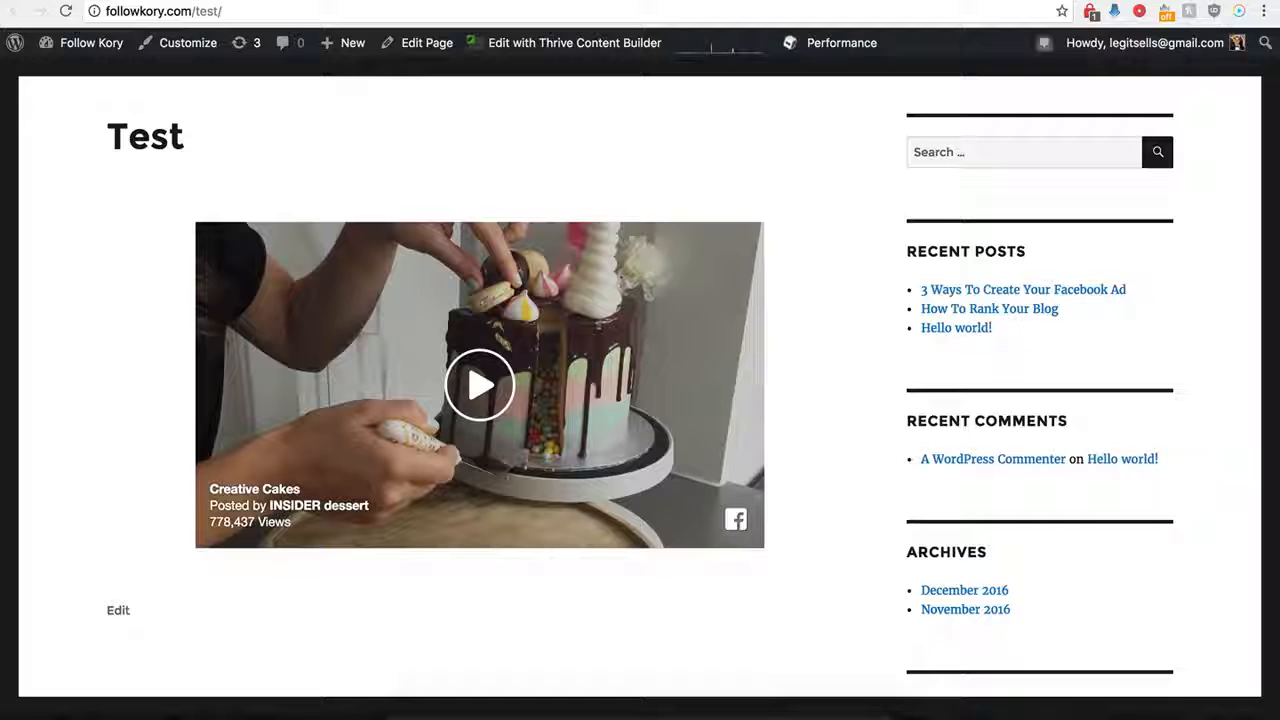
click(66, 11)
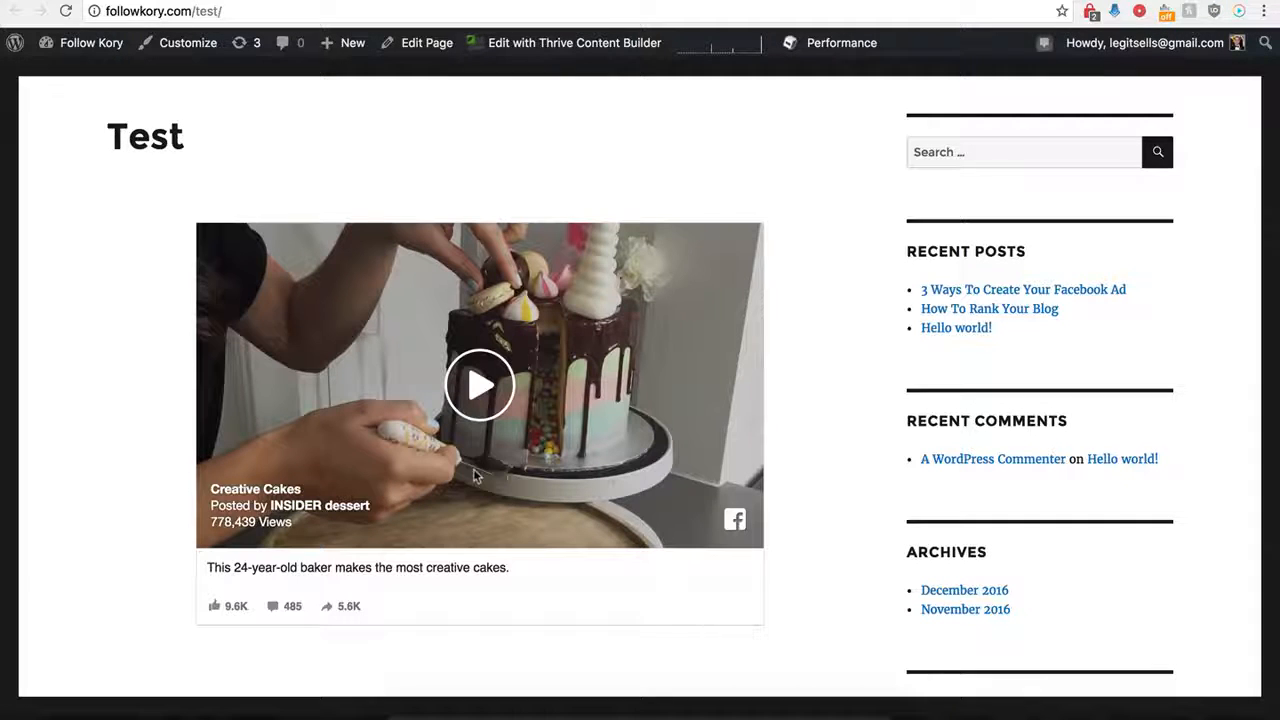
scroll(175, 588, down, 1)
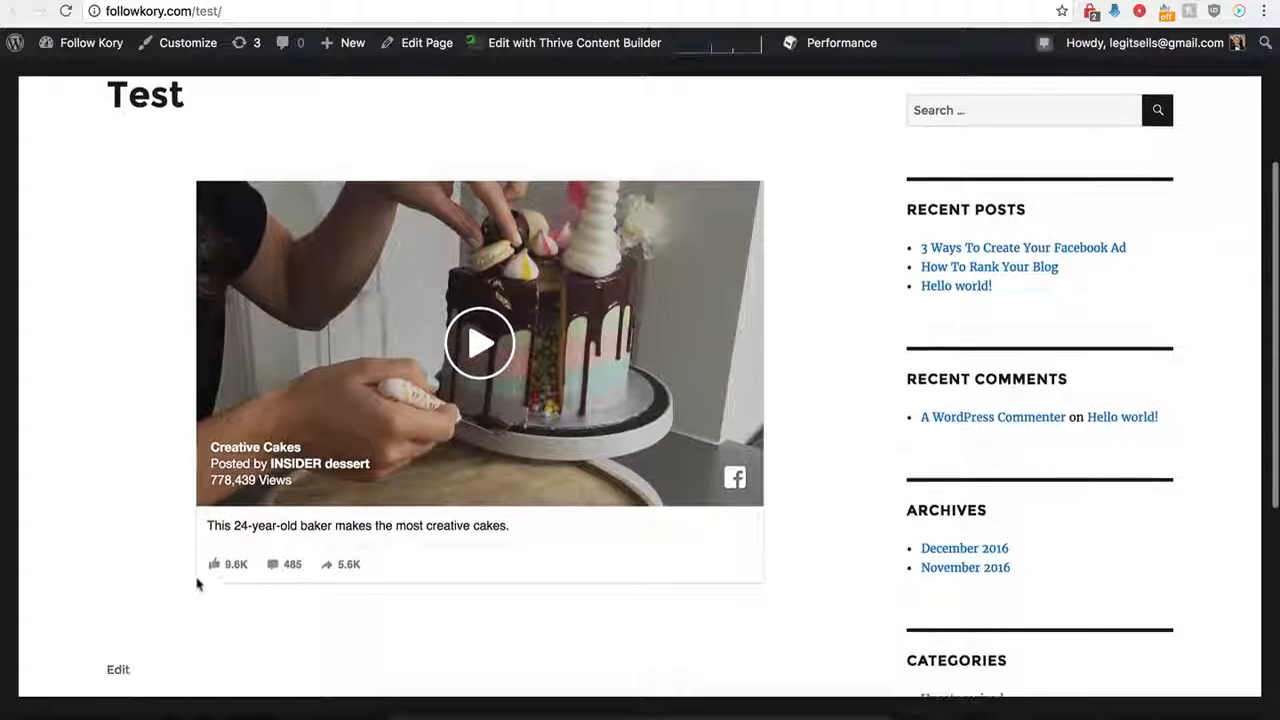
click(274, 568)
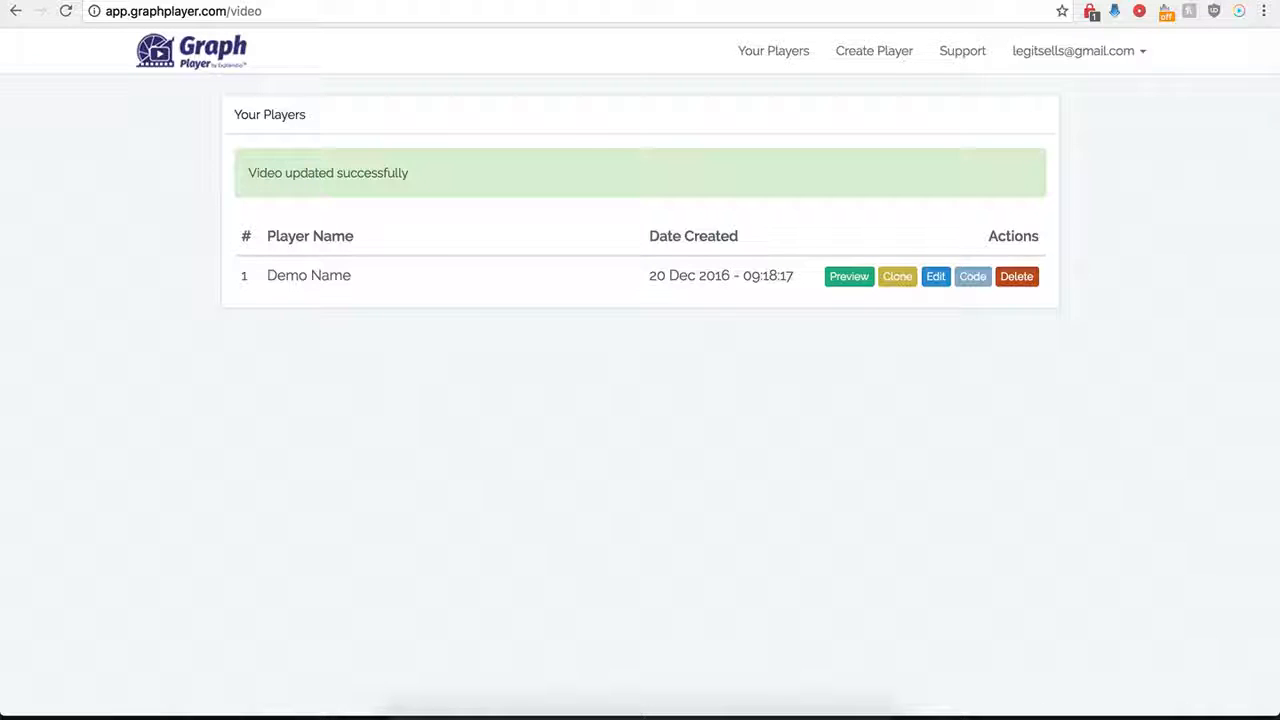
Open the Demo Name player for editing in GraphPlayer and enable custom HTML below the video.
click(935, 283)
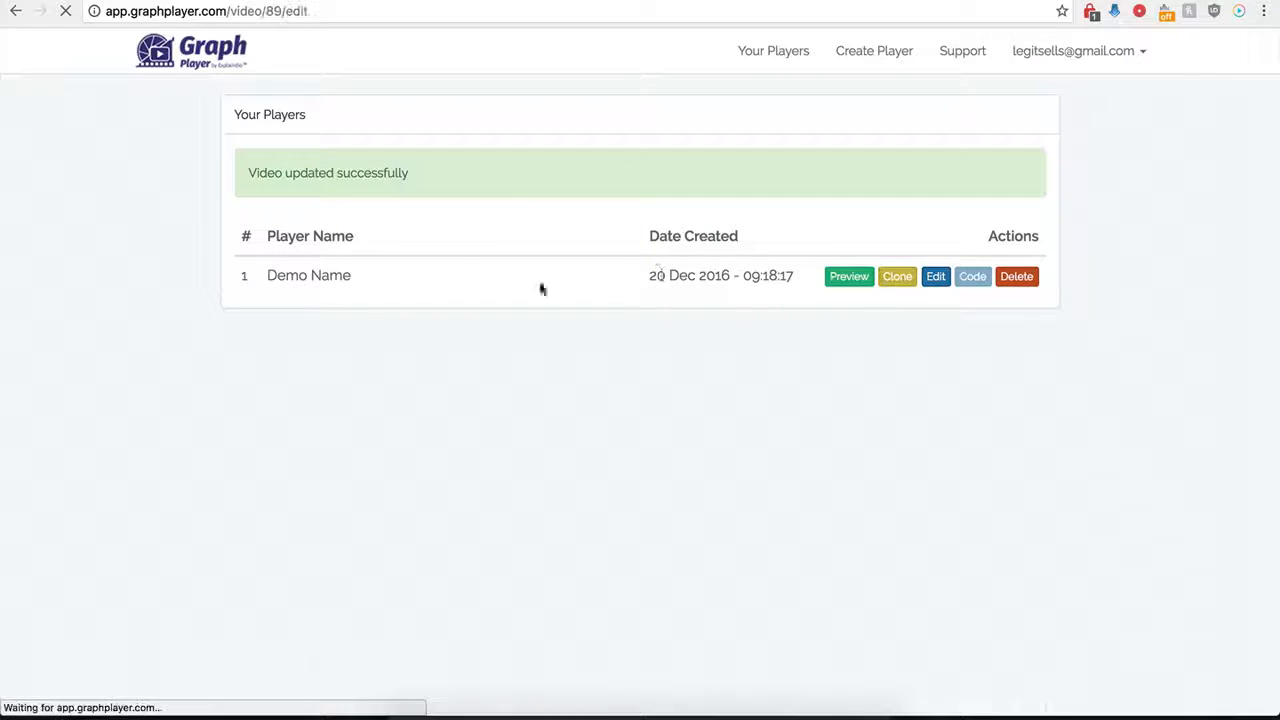
scroll(277, 490, down, 10)
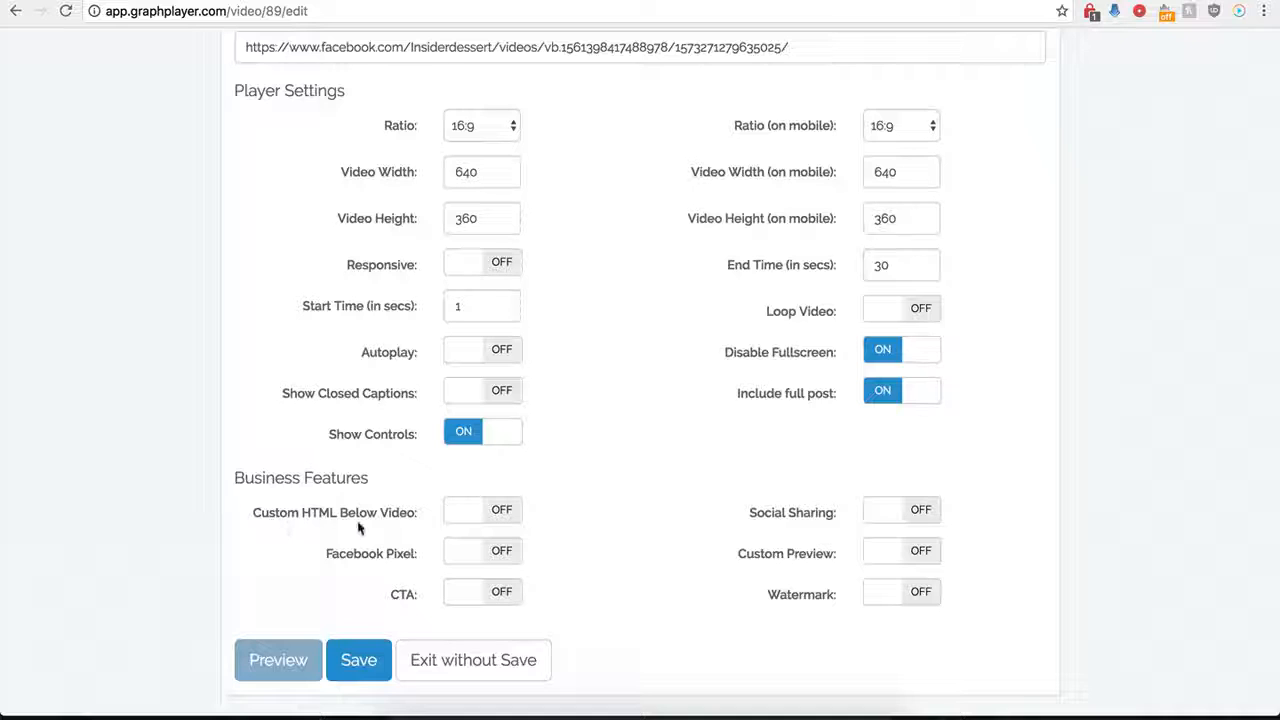
click(501, 511)
scroll(543, 554, down, 3)
click(471, 393)
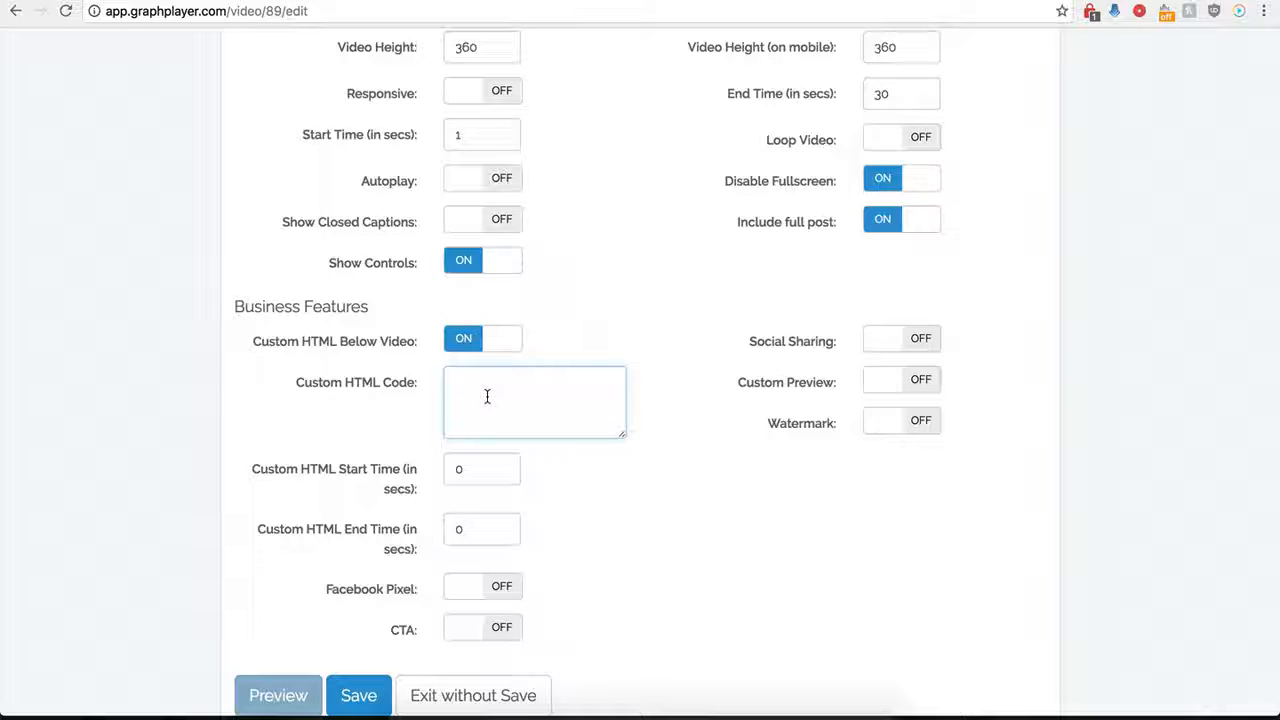
Set the custom HTML start time to 120 seconds.
drag(466, 473, 443, 471)
drag(482, 529, 451, 528)
click(496, 397)
scroll(497, 395, up, 2)
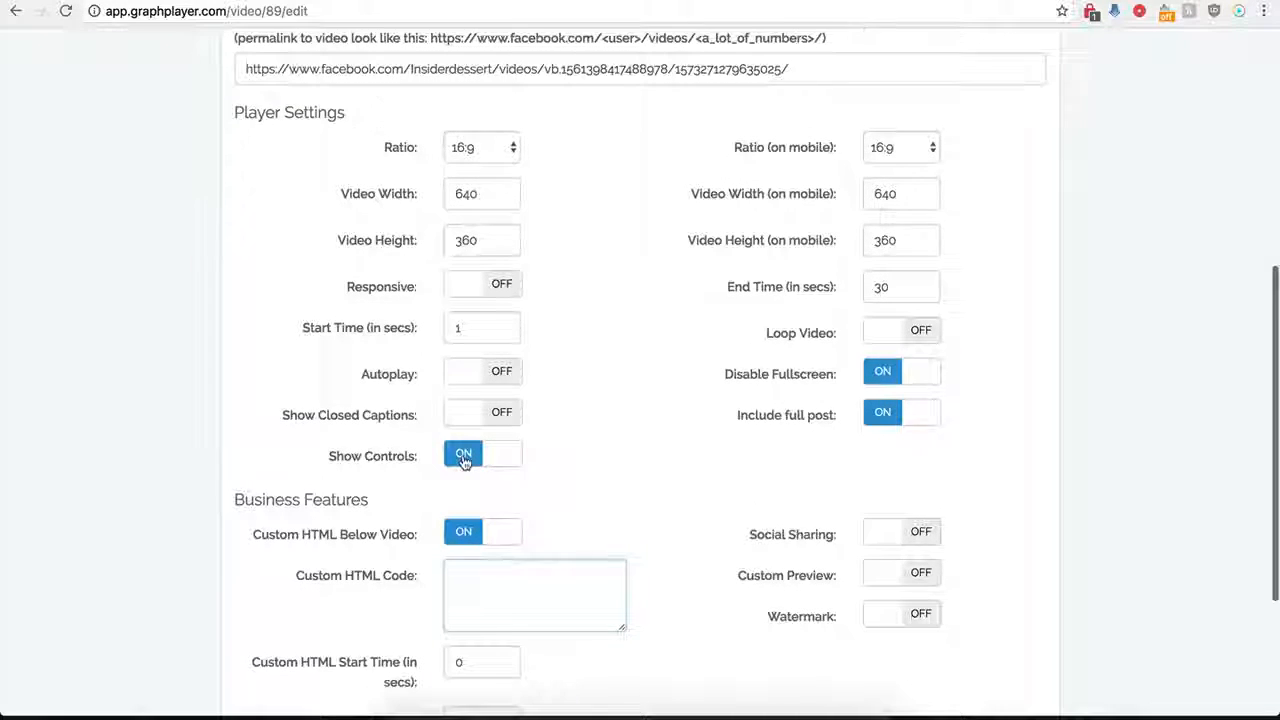
scroll(465, 455, down, 2)
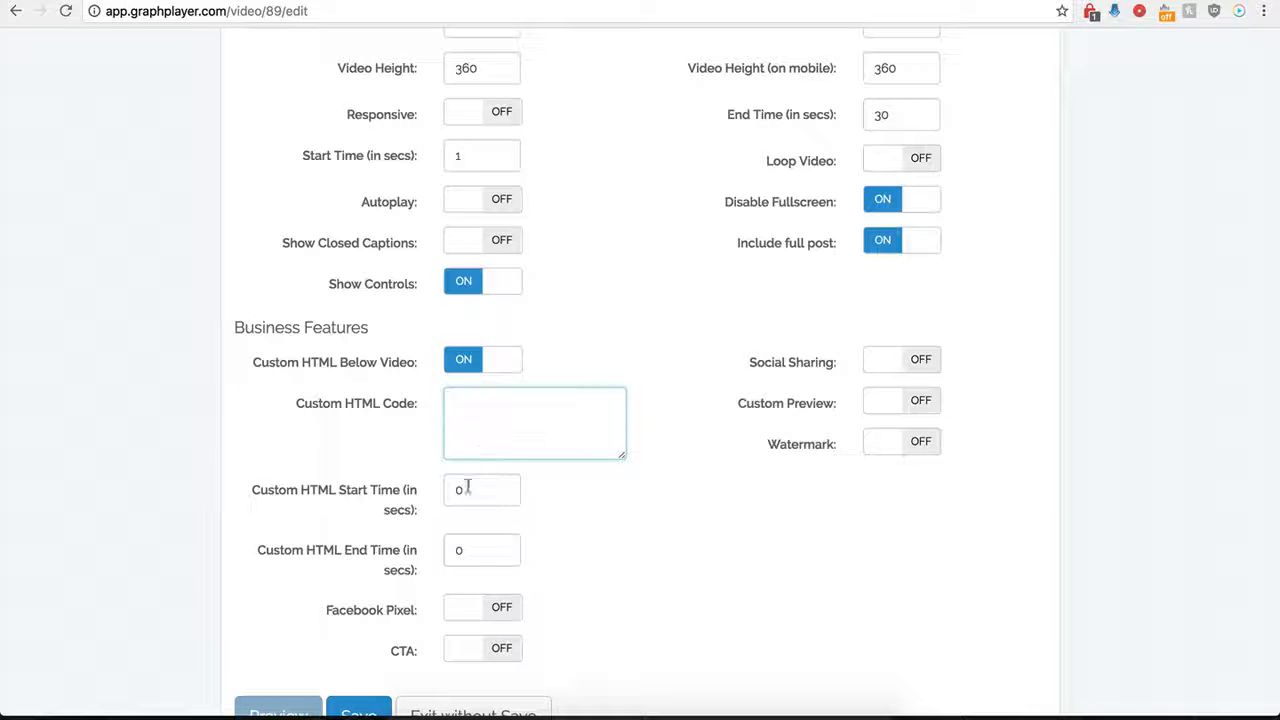
drag(490, 489, 447, 490)
scroll(567, 415, down, 1)
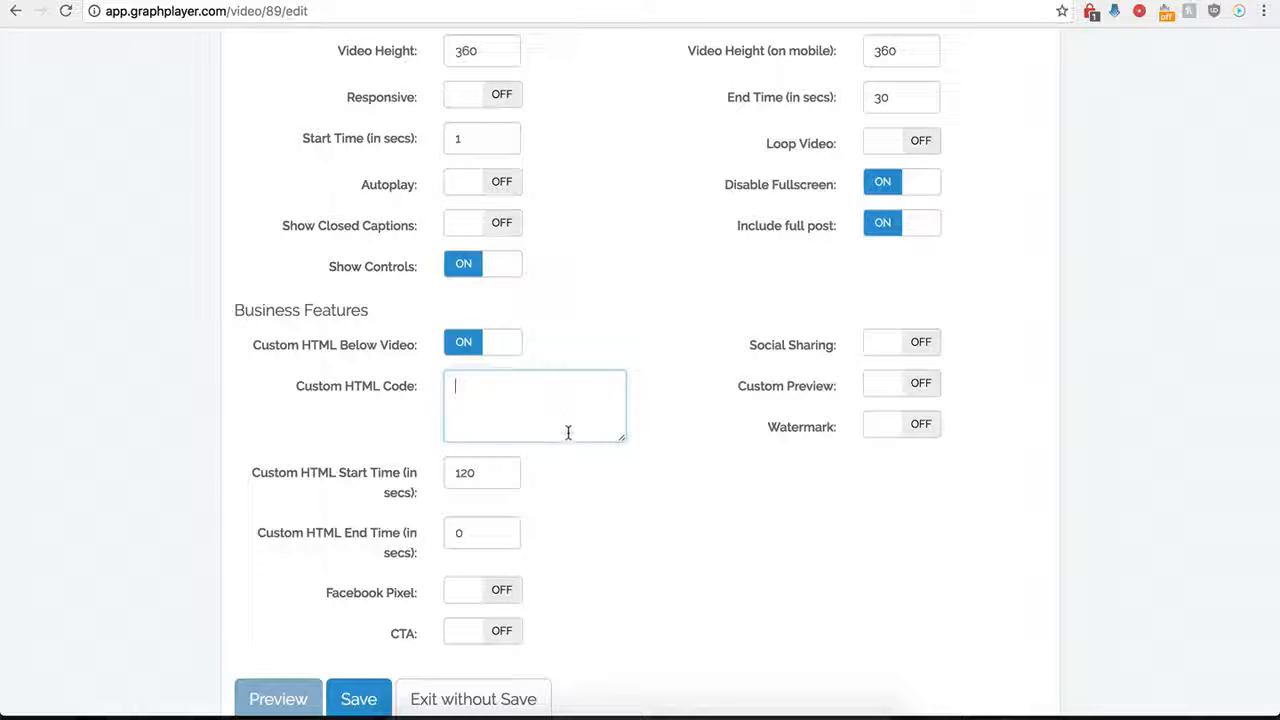
key(ctrl+v)
drag(621, 442, 664, 498)
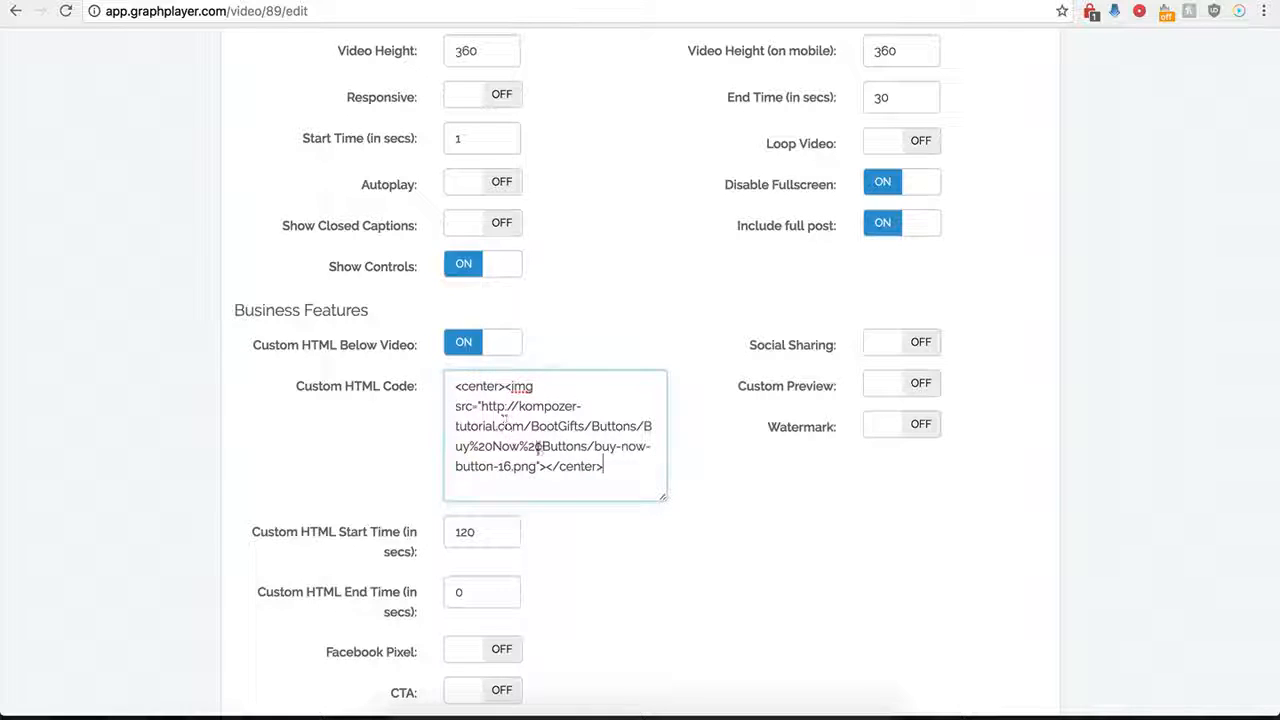
click(486, 510)
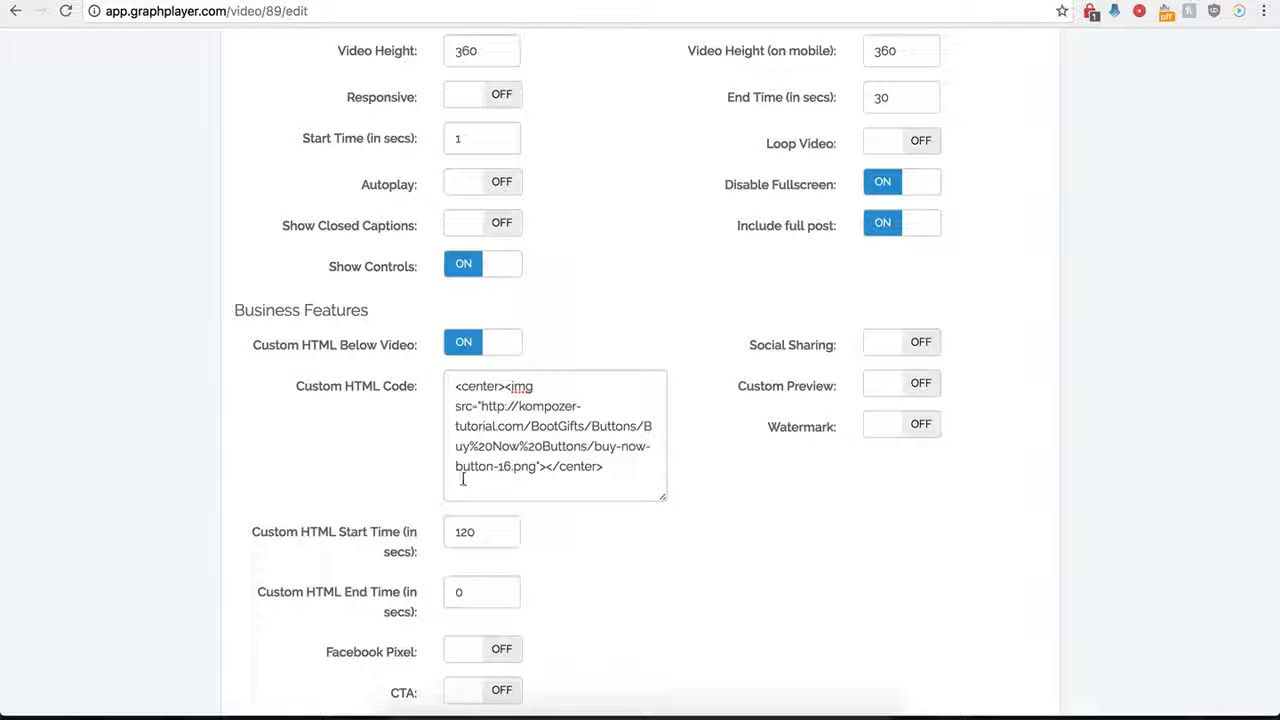
Set the custom HTML start time to 0 seconds and save the player.
double_click(466, 532)
text(0)
click(598, 596)
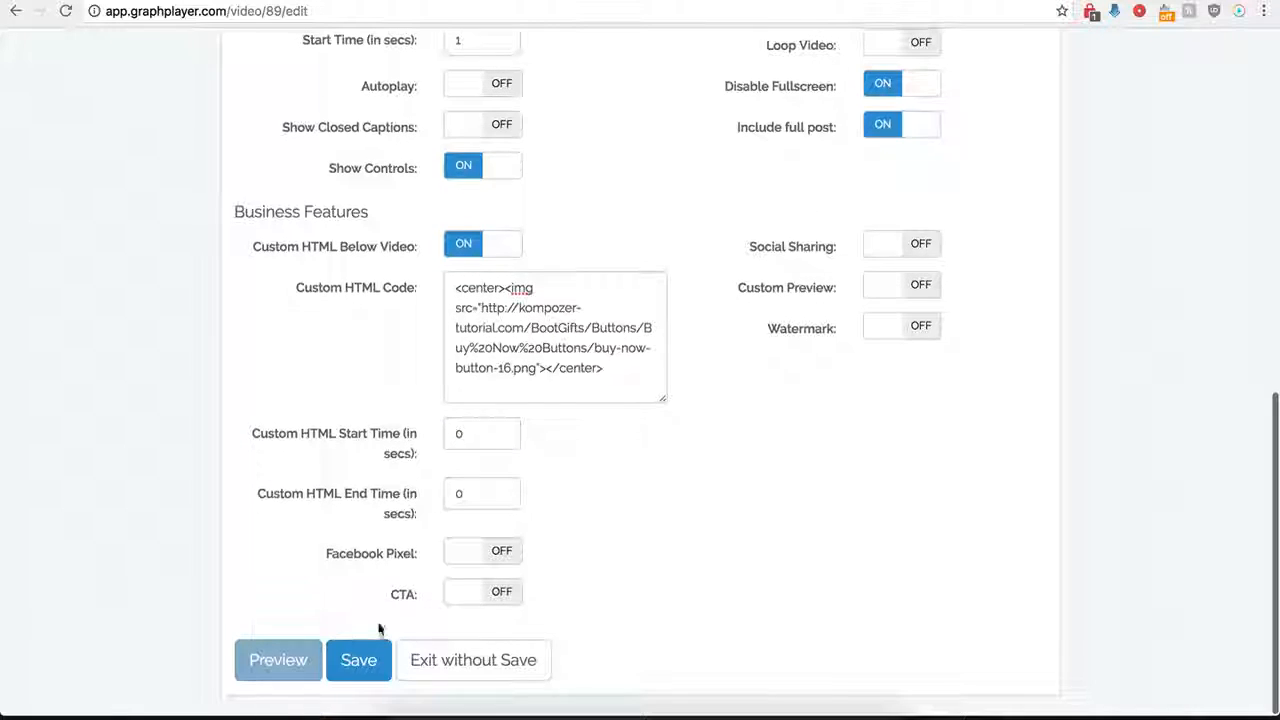
click(358, 660)
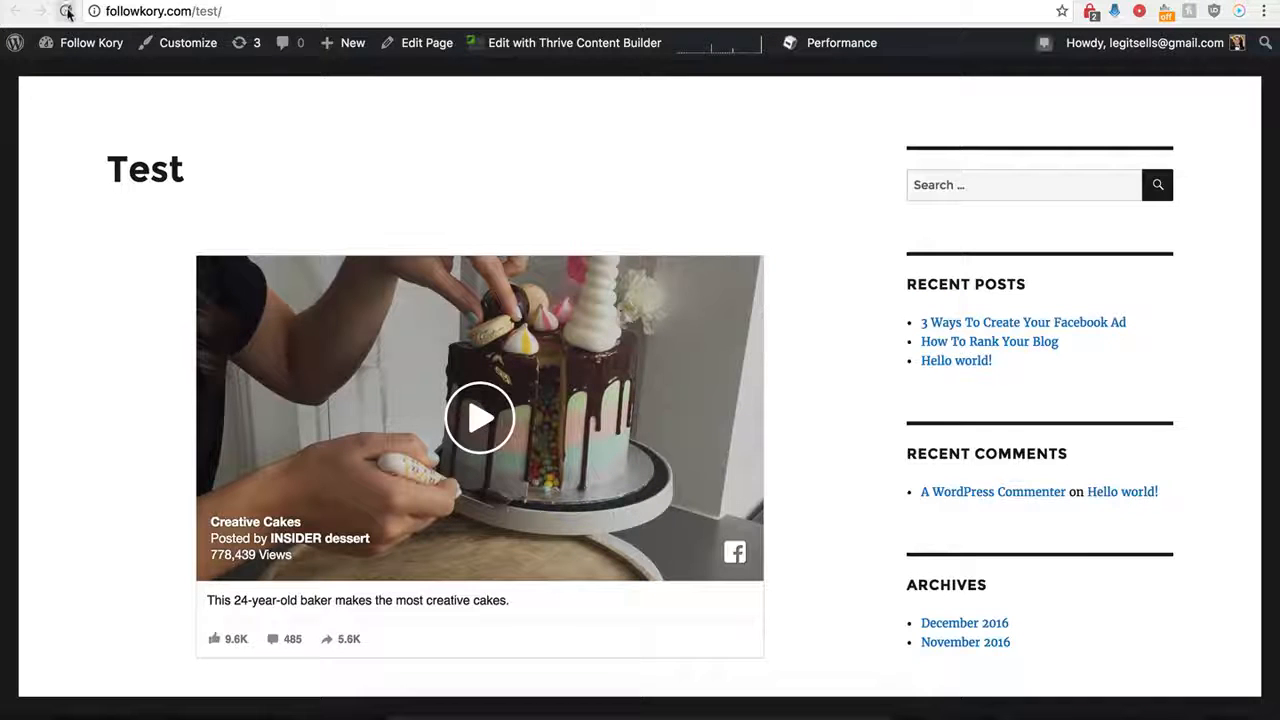
Reload the WordPress Test page and examine the custom HTML content below the embedded video.
click(67, 12)
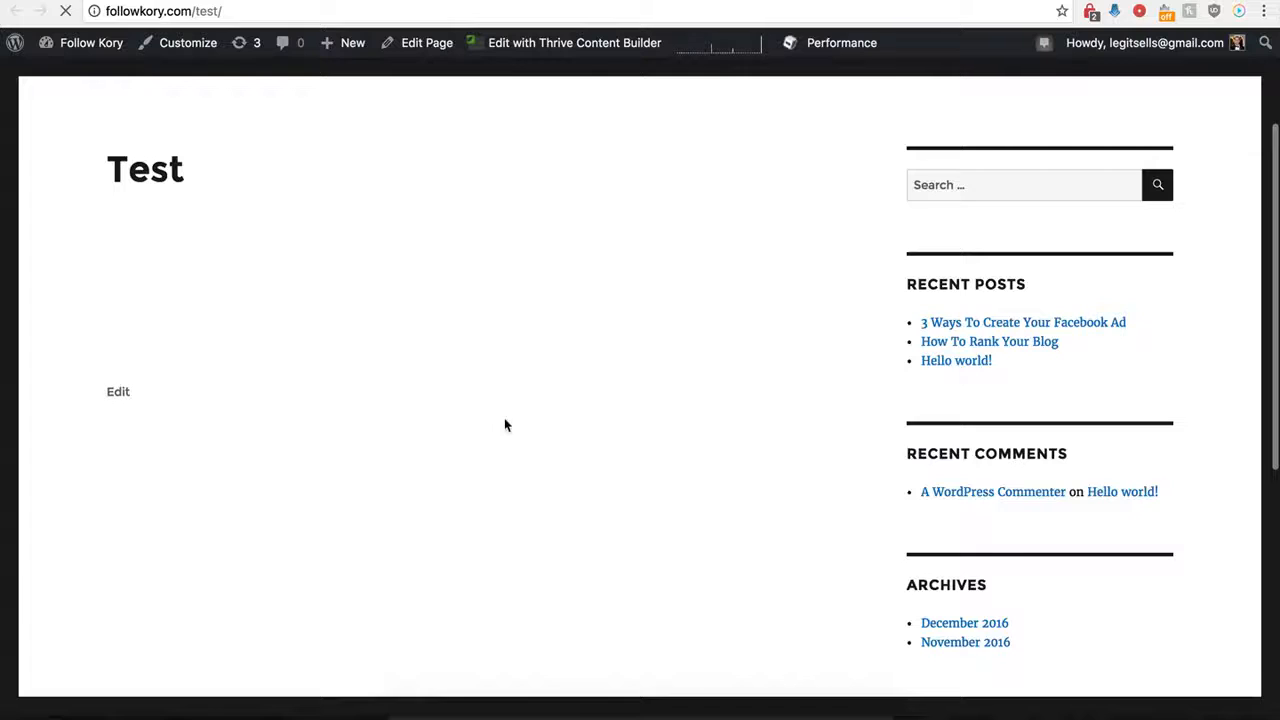
scroll(447, 418, down, 5)
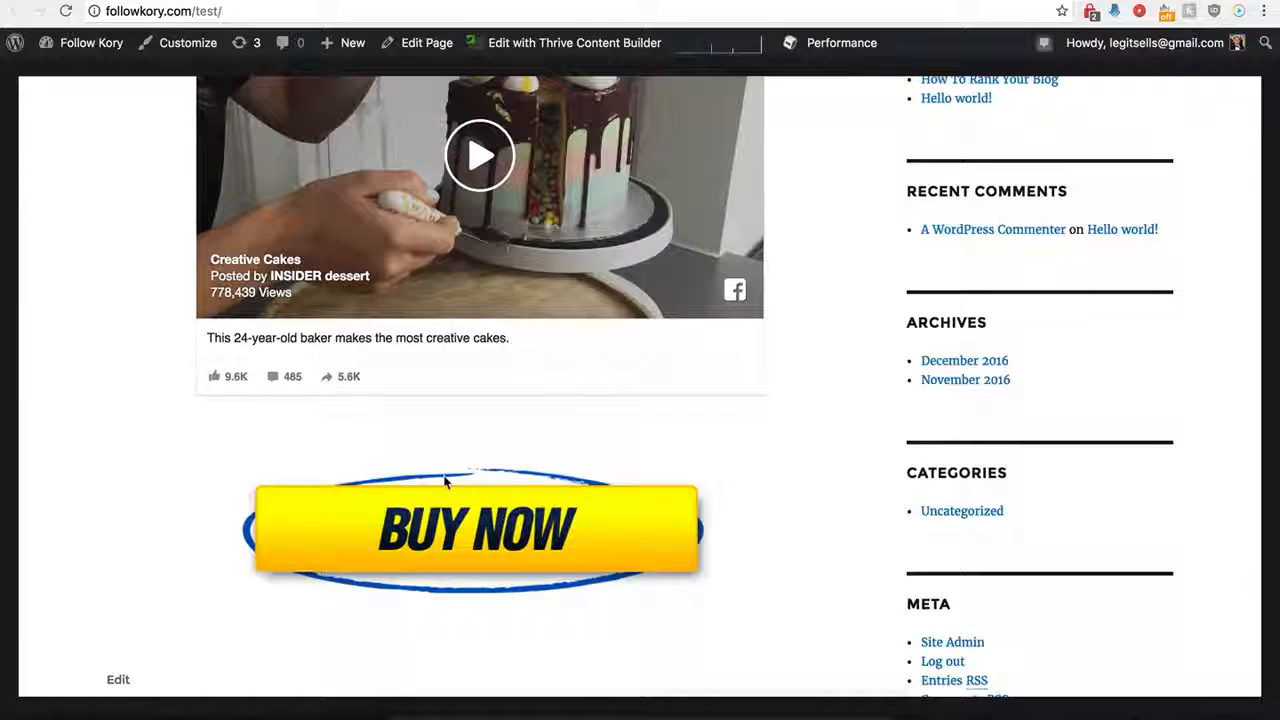
scroll(455, 472, up, 2)
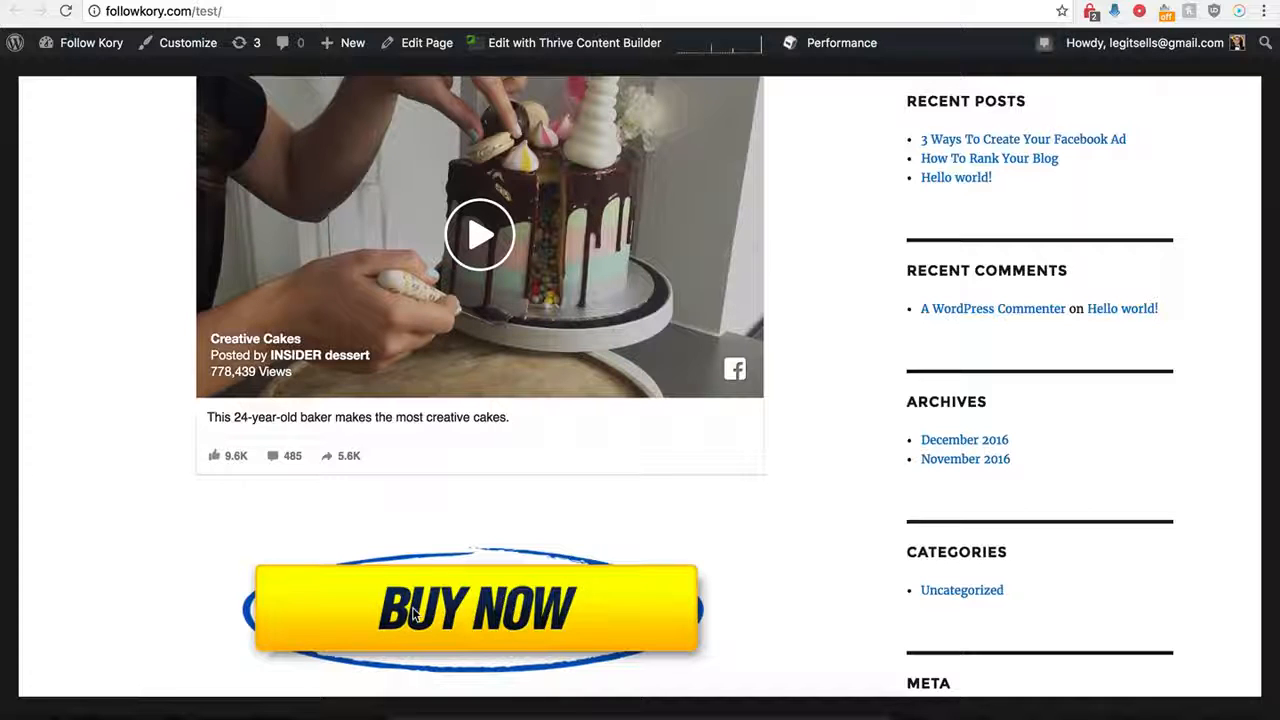
scroll(434, 560, up, 2)
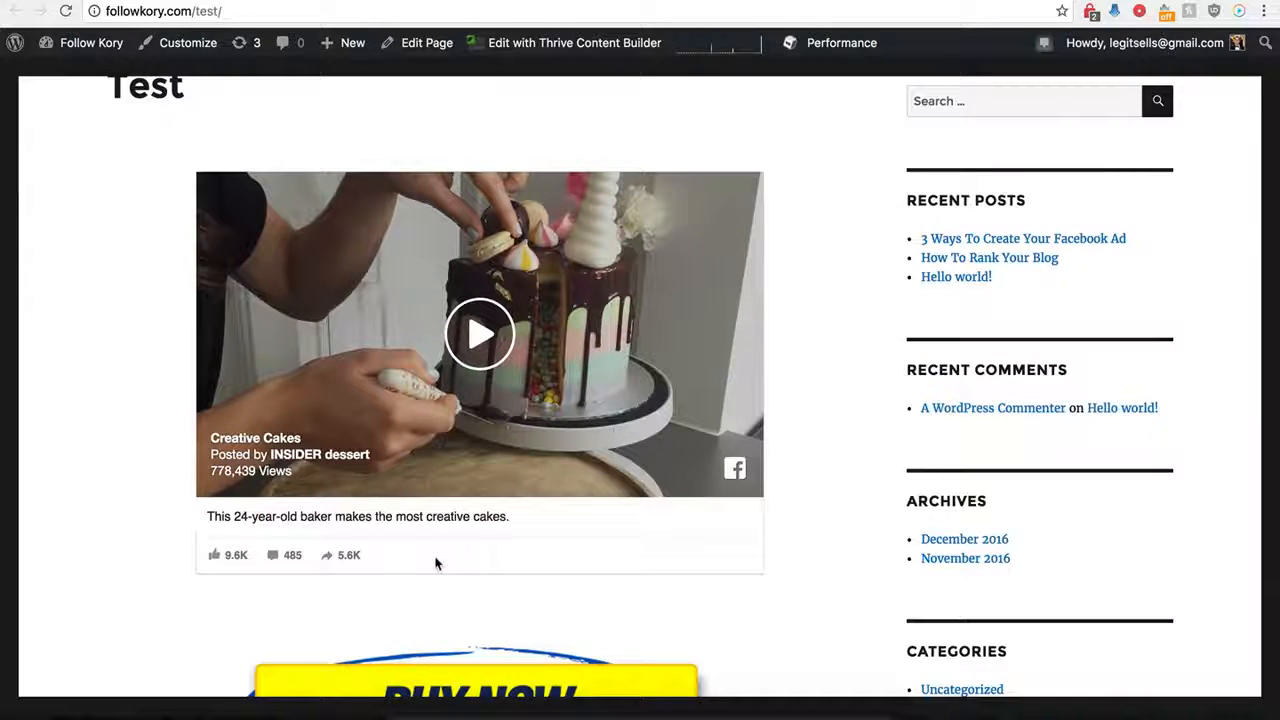
scroll(437, 560, down, 1)
scroll(437, 560, up, 2)
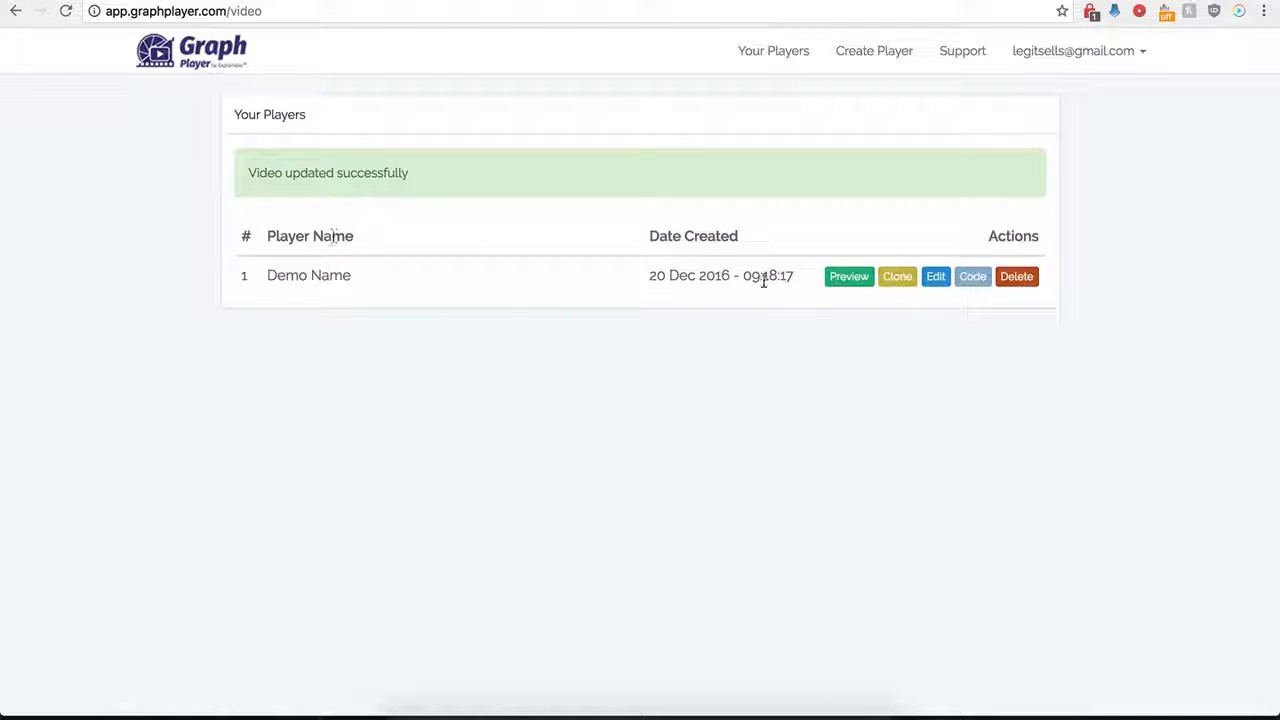
Reopen the Demo Name player's settings in GraphPlayer and turn off custom HTML below the video.
click(932, 278)
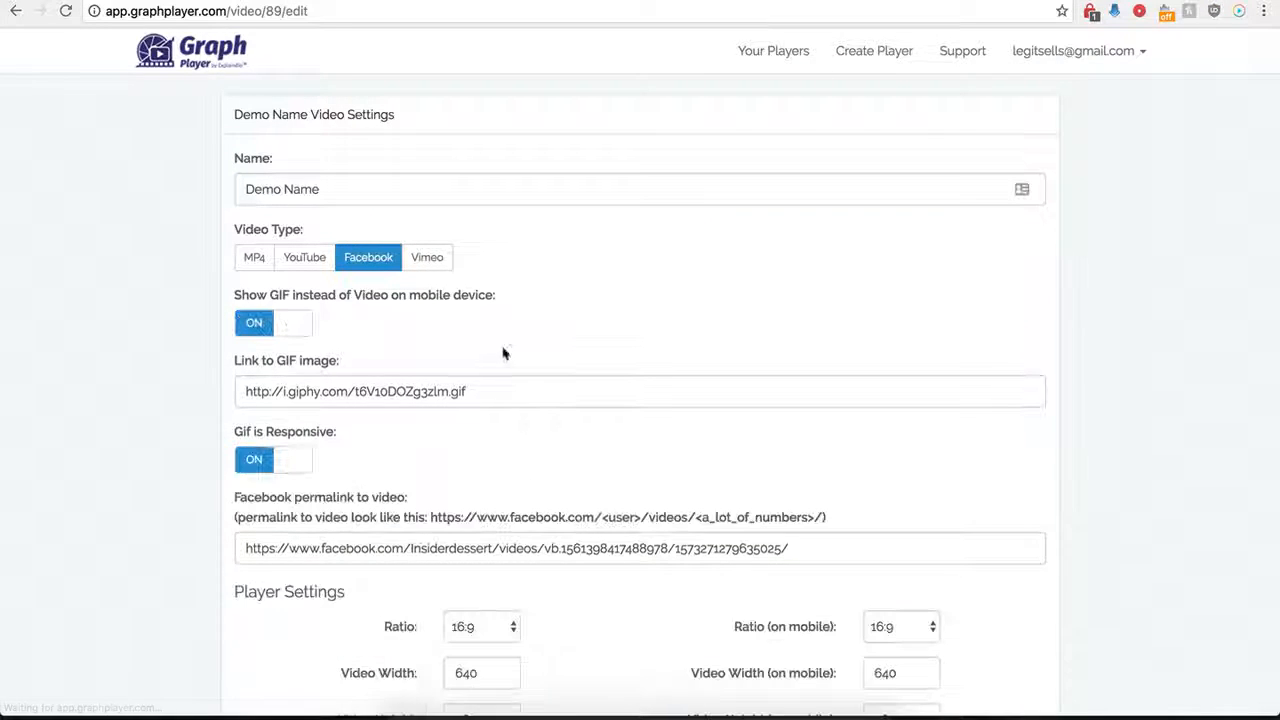
scroll(226, 537, down, 5)
scroll(228, 535, down, 3)
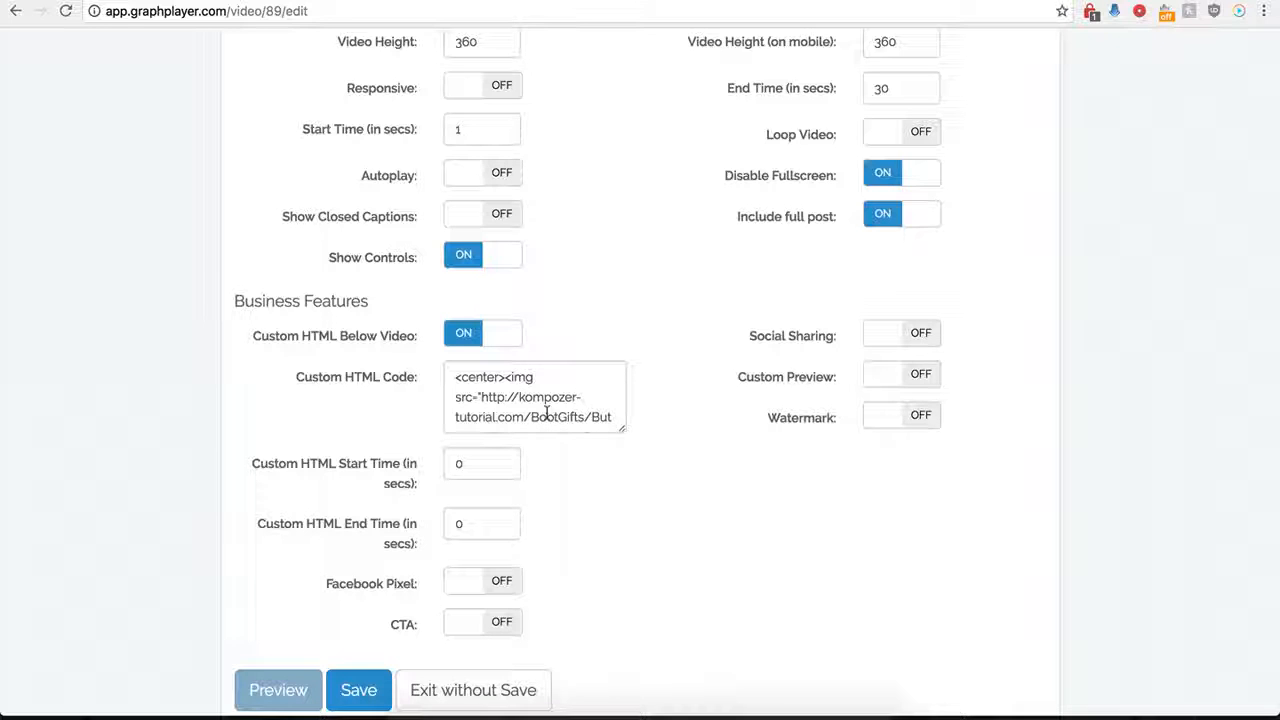
click(458, 334)
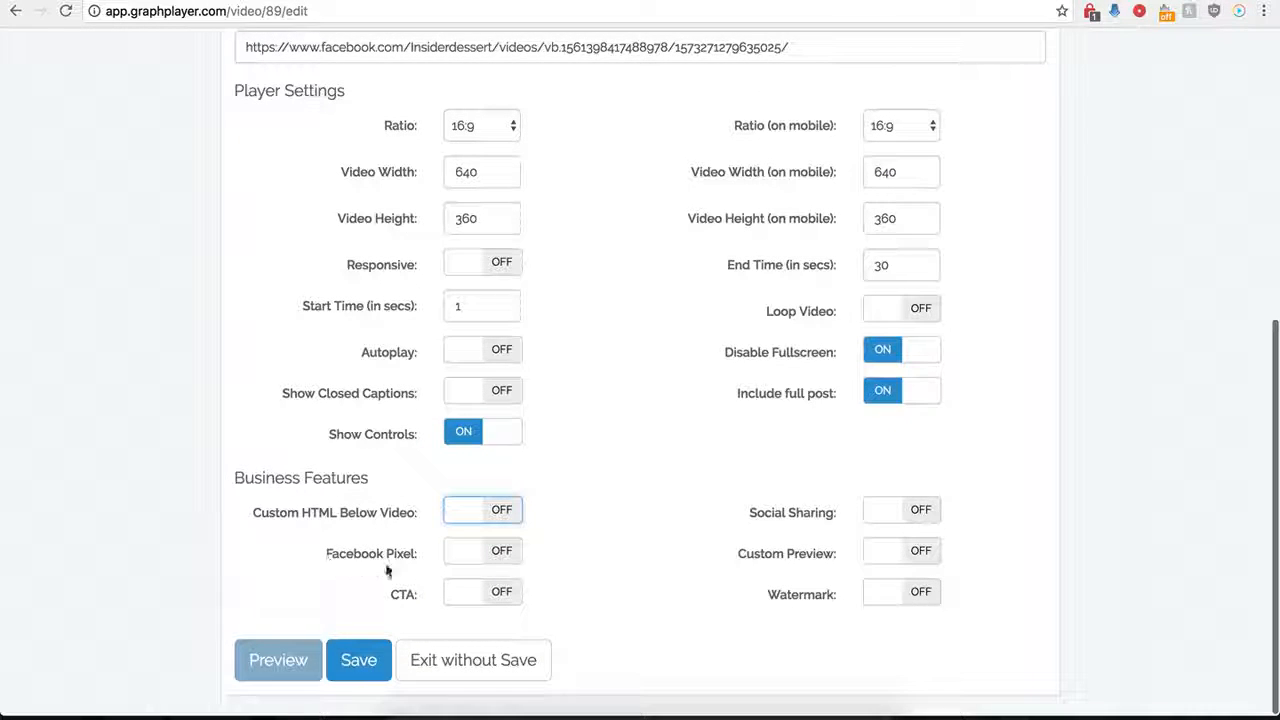
Turn on Facebook Pixel, examine its code and timing fields, and turn it off again.
click(500, 558)
scroll(440, 575, down, 2)
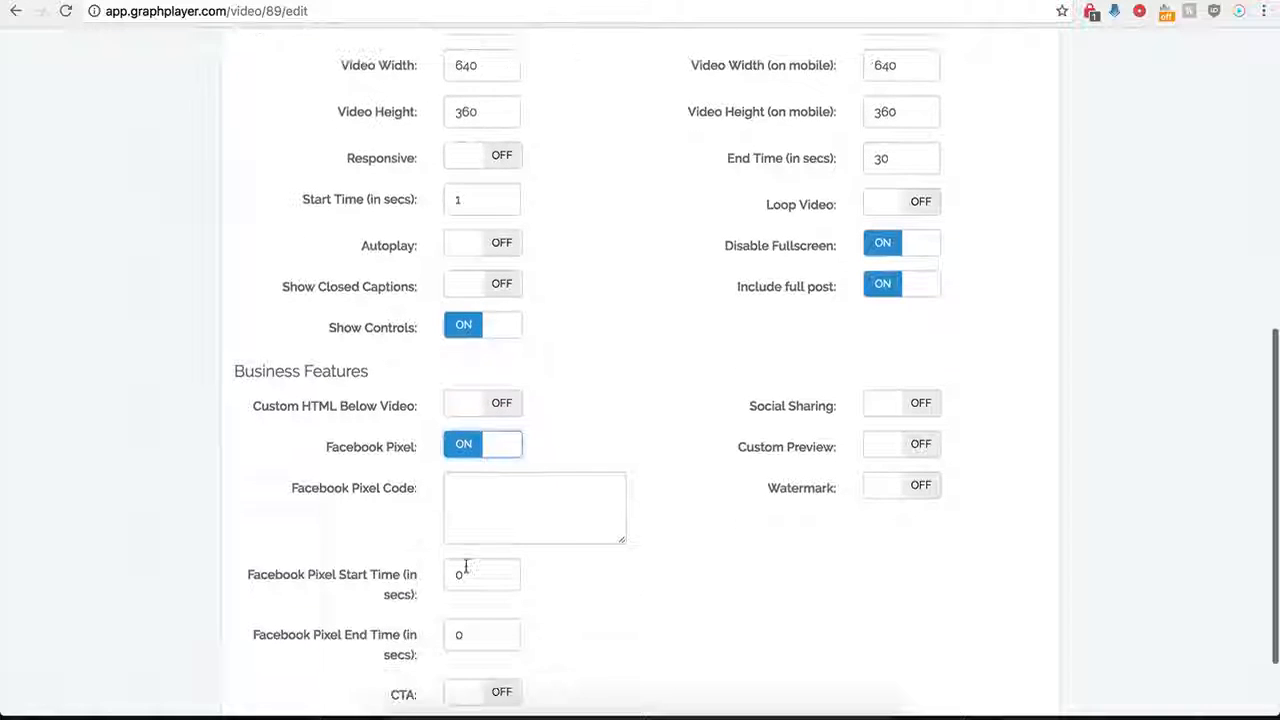
scroll(495, 505, down, 1)
click(500, 463)
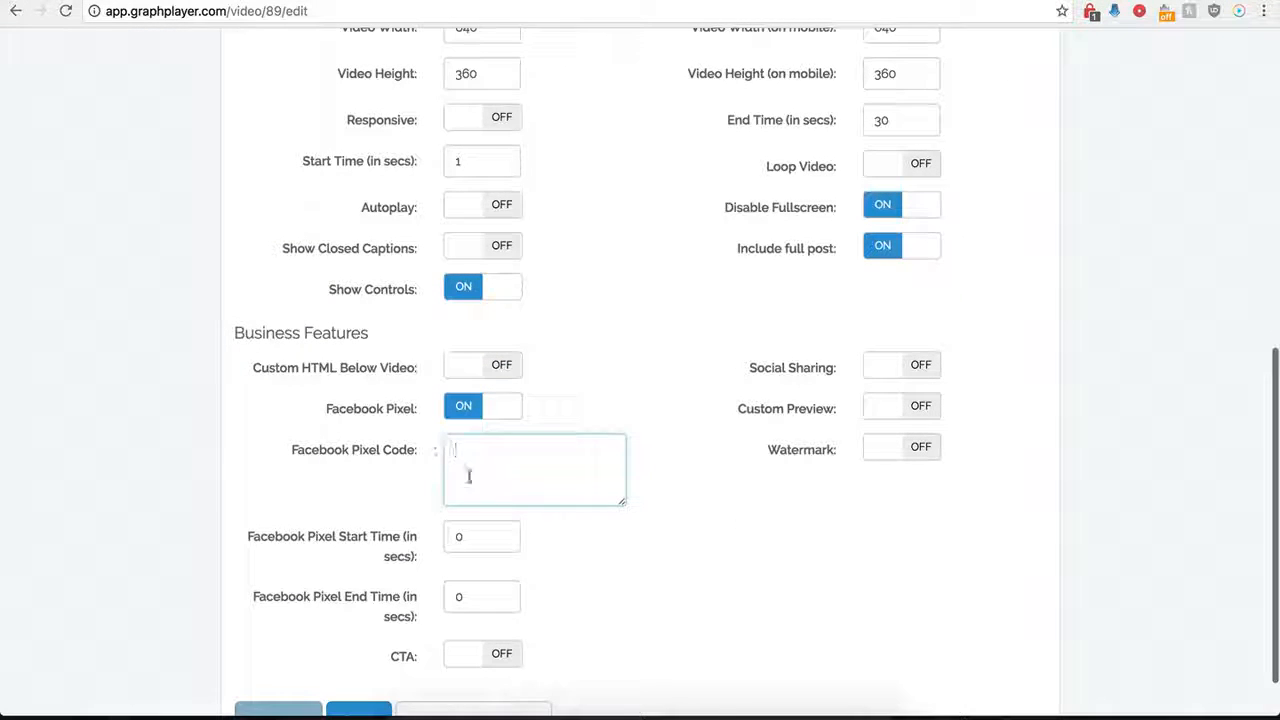
click(462, 408)
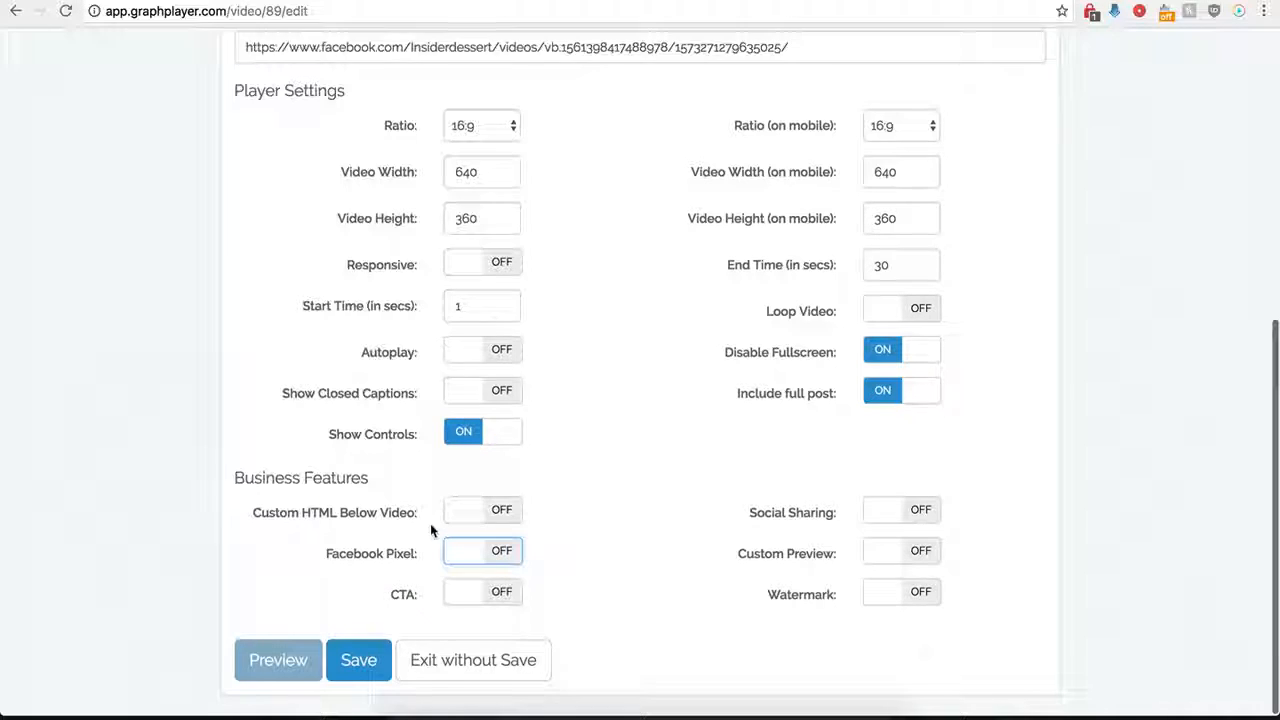
click(500, 594)
scroll(577, 629, down, 4)
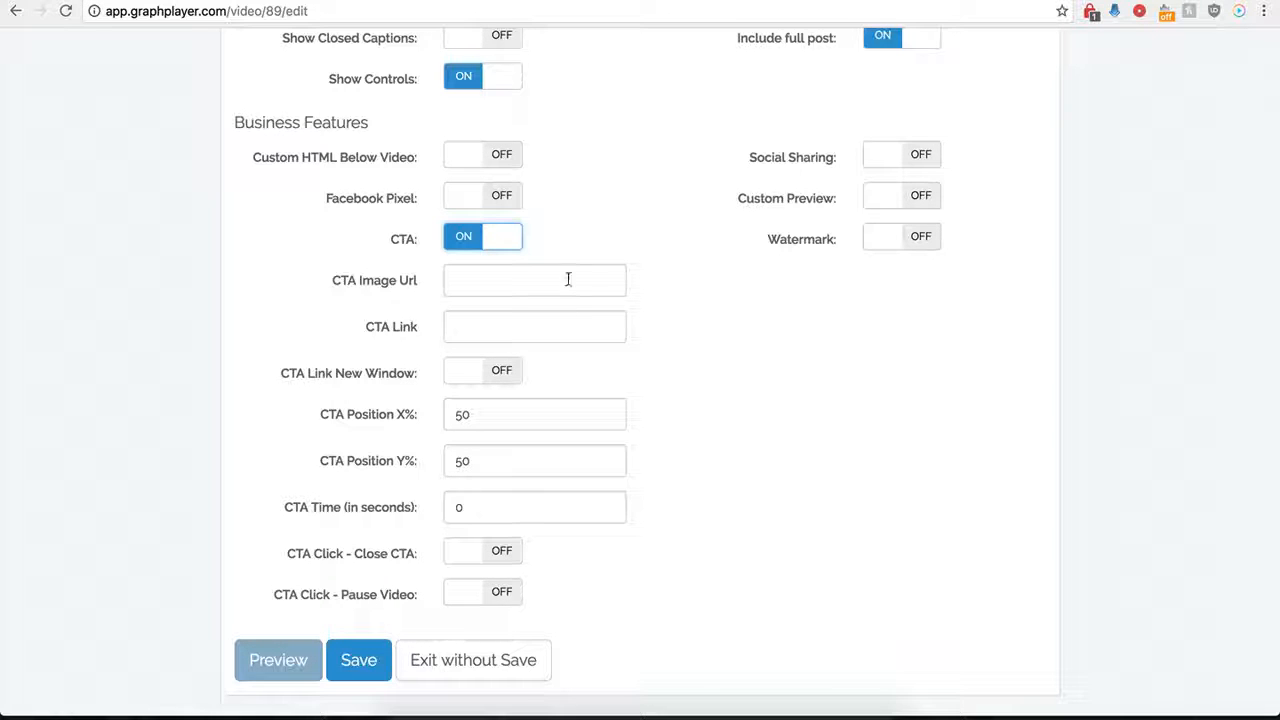
click(475, 276)
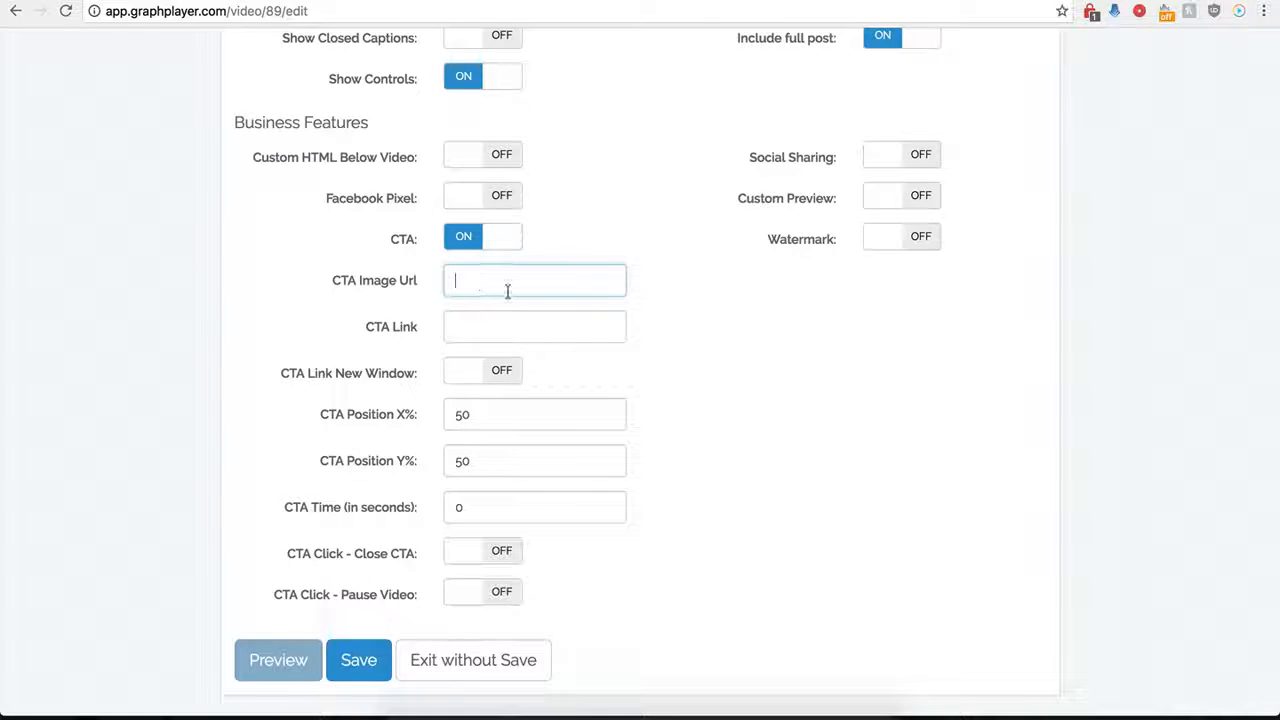
key(super+v)
click(546, 330)
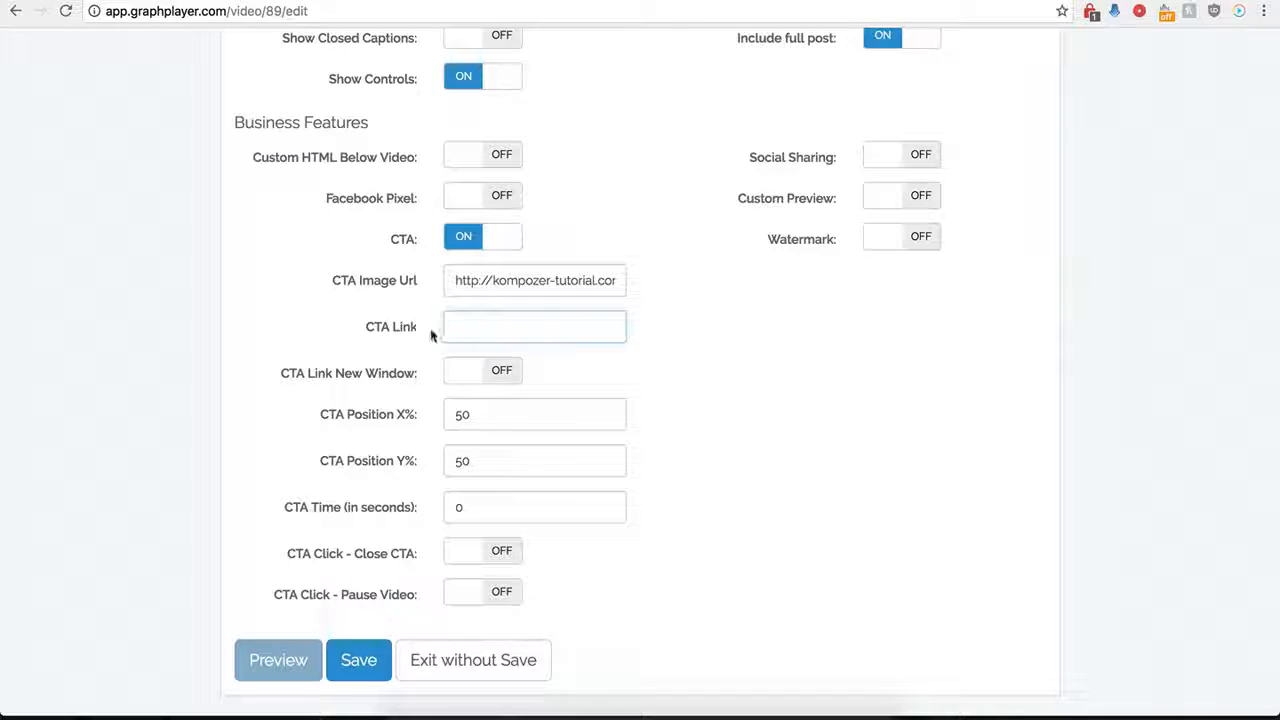
click(475, 329)
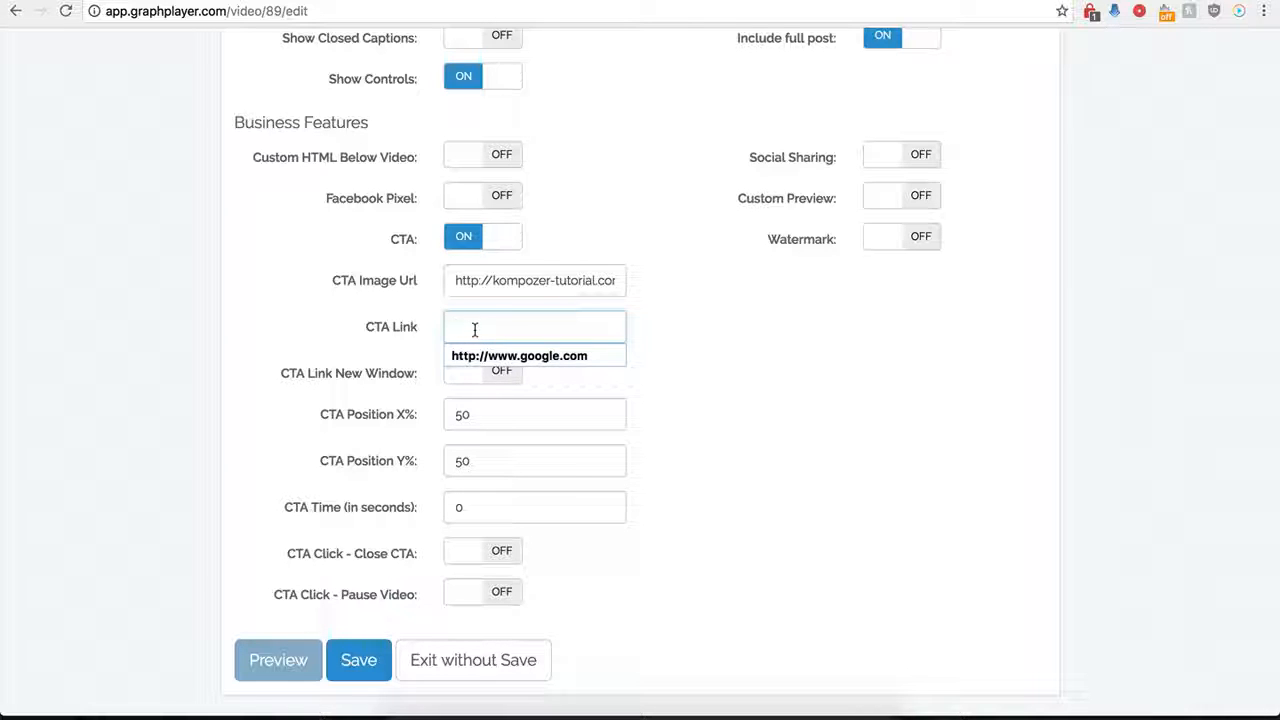
click(490, 357)
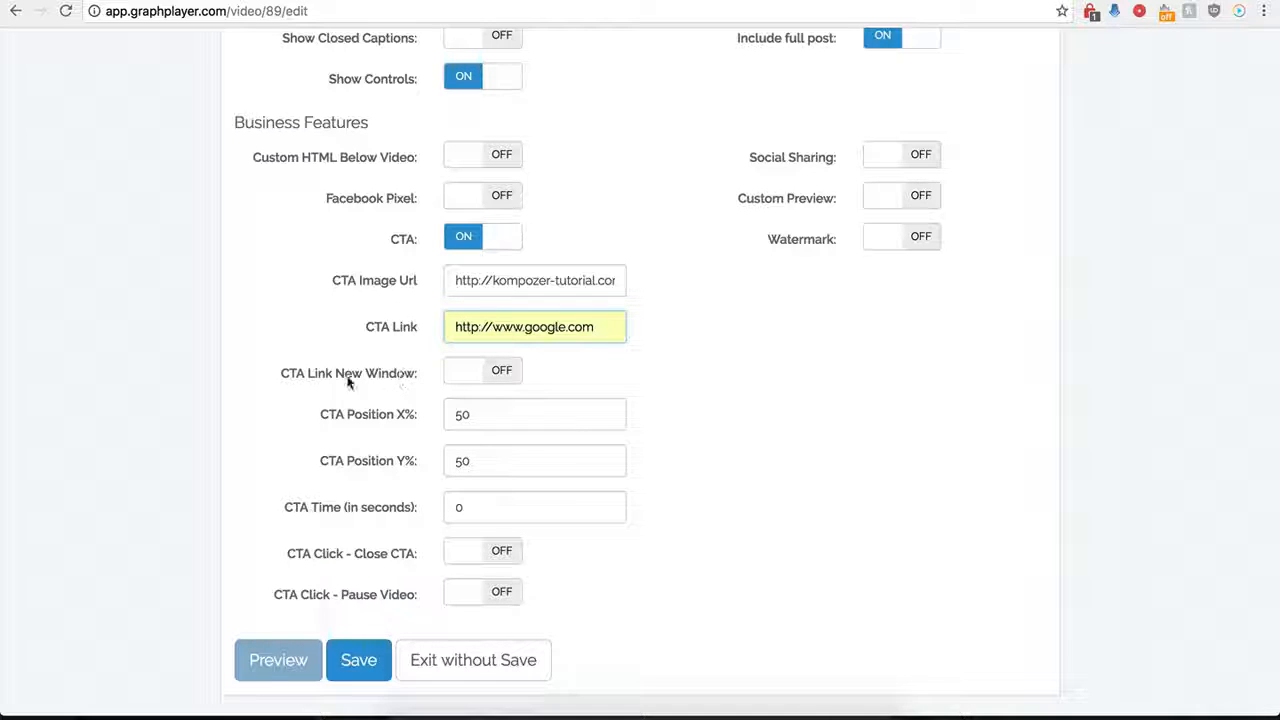
Make the CTA link open in a new window, set its time to 0 seconds, and have the CTA close on click.
click(485, 374)
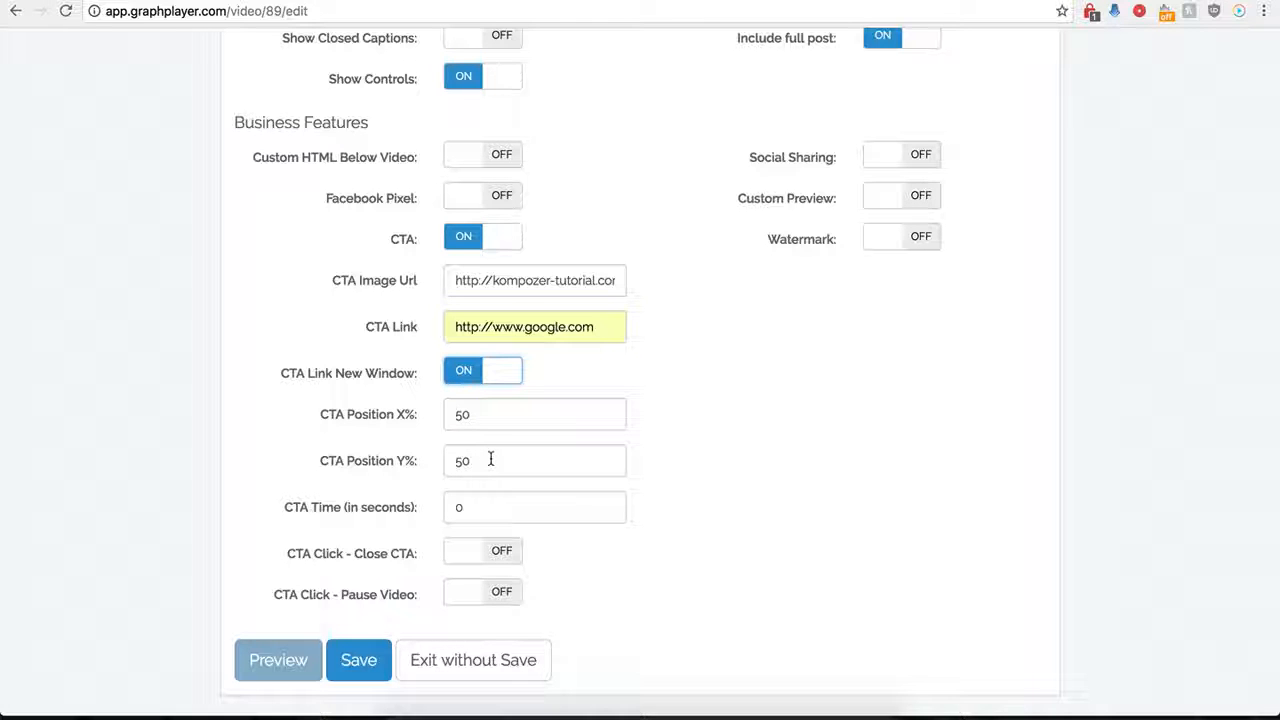
double_click(462, 507)
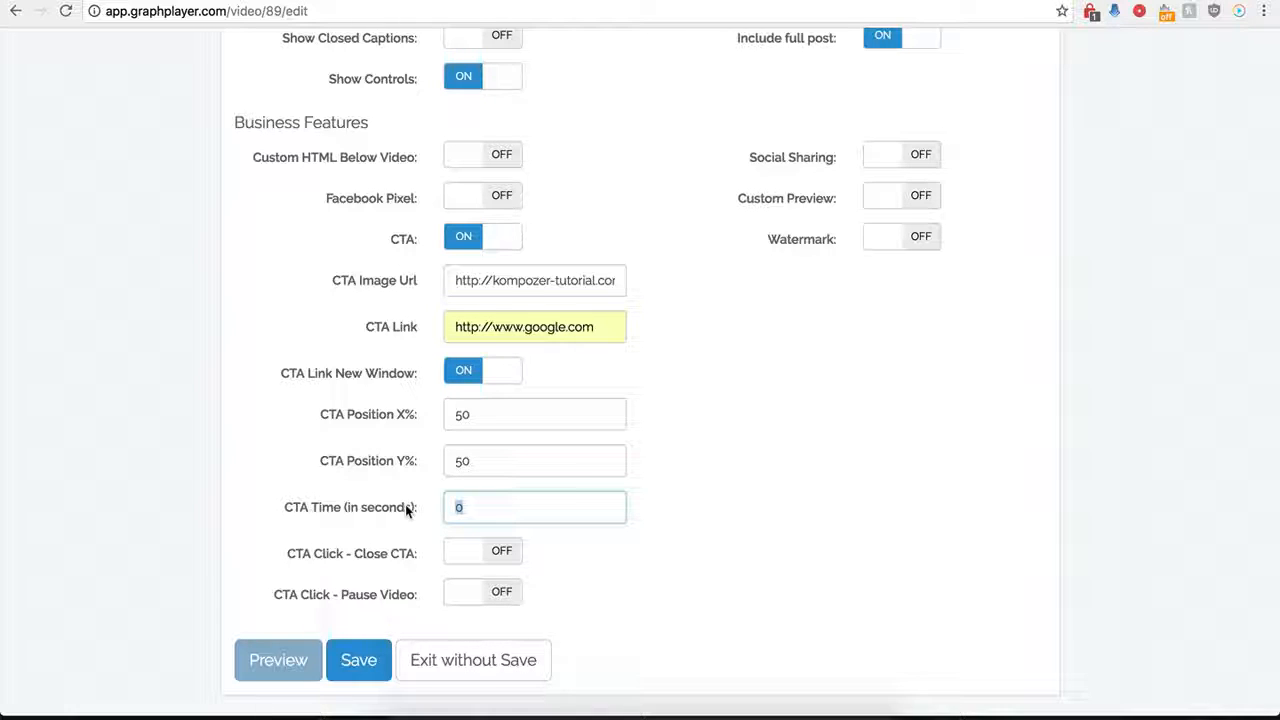
text(12)
key(BackSpace)
text(0)
click(534, 595)
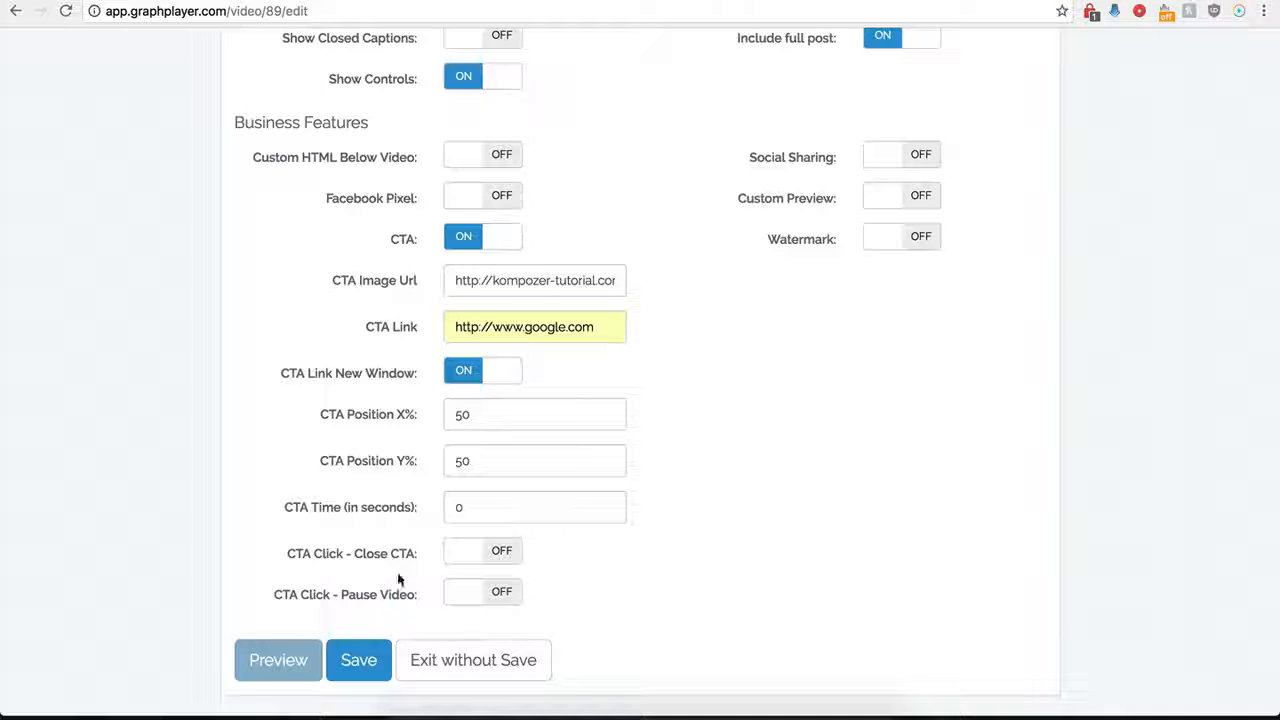
click(503, 556)
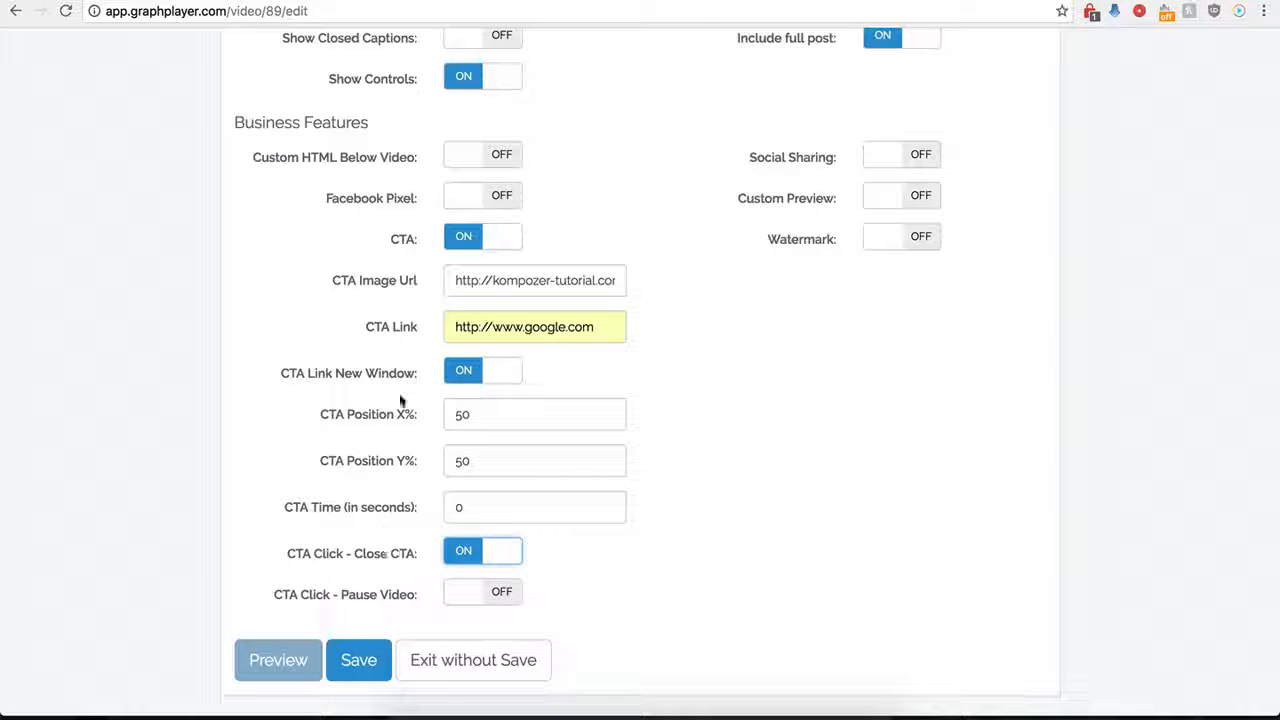
Save the player and reload the WordPress Test page to examine the CTA button over the video.
click(340, 668)
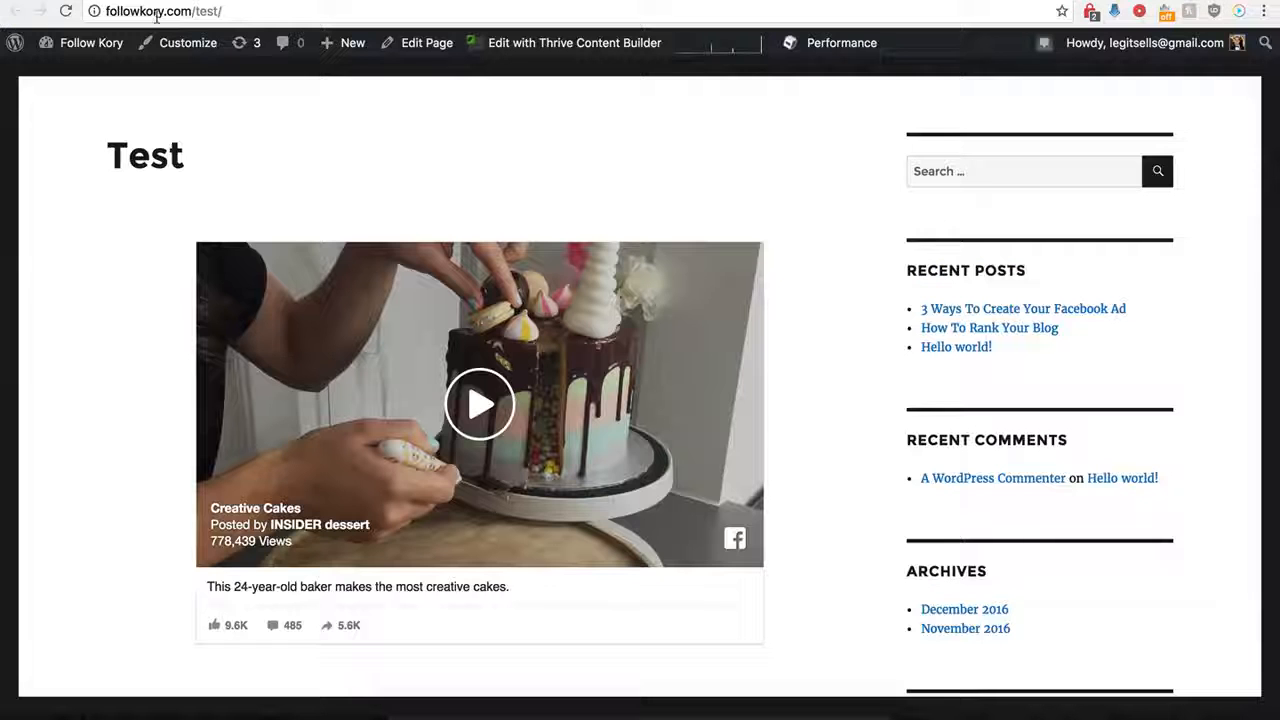
click(65, 11)
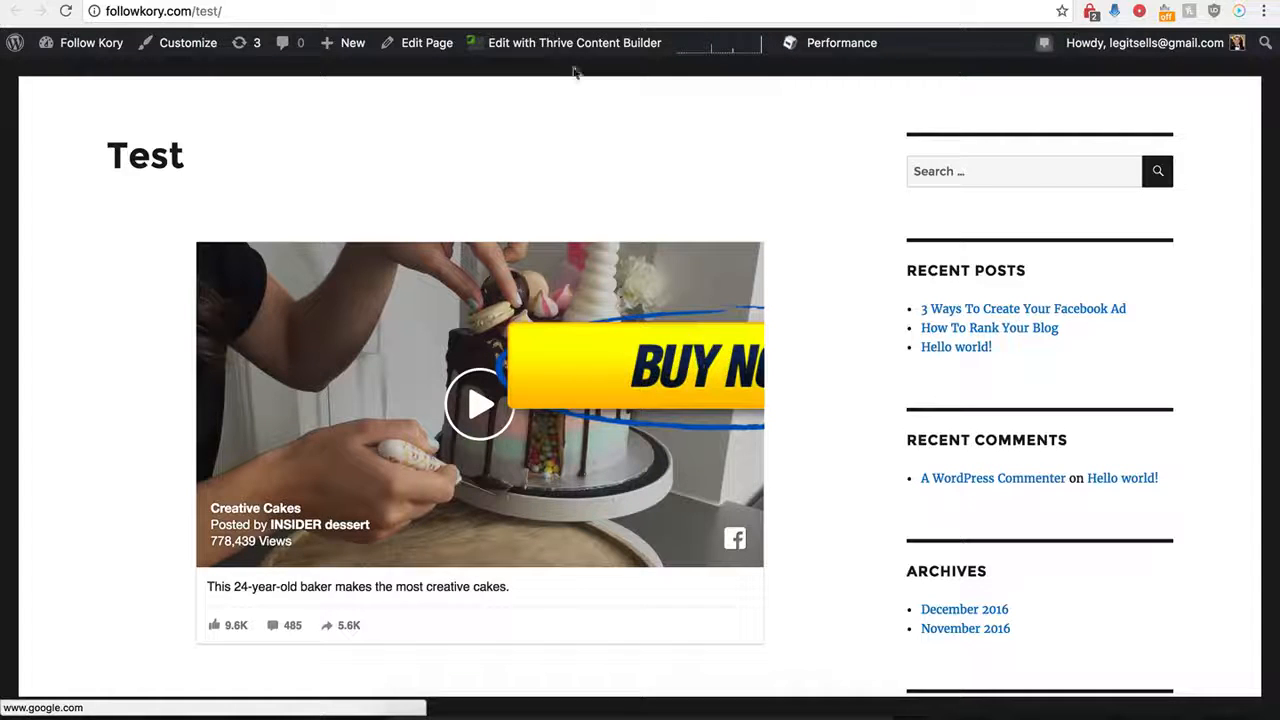
Reopen the Demo Name player's settings in GraphPlayer and set CTA Position X% to 0.
click(330, 1)
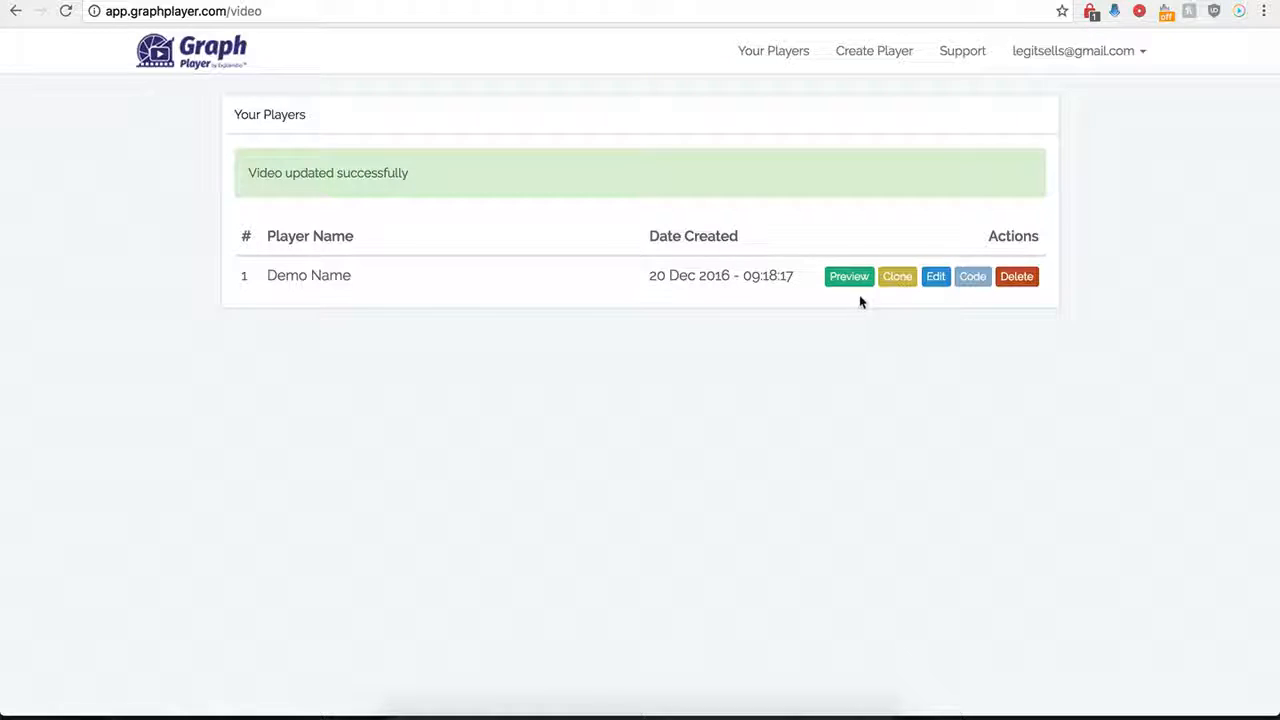
click(932, 277)
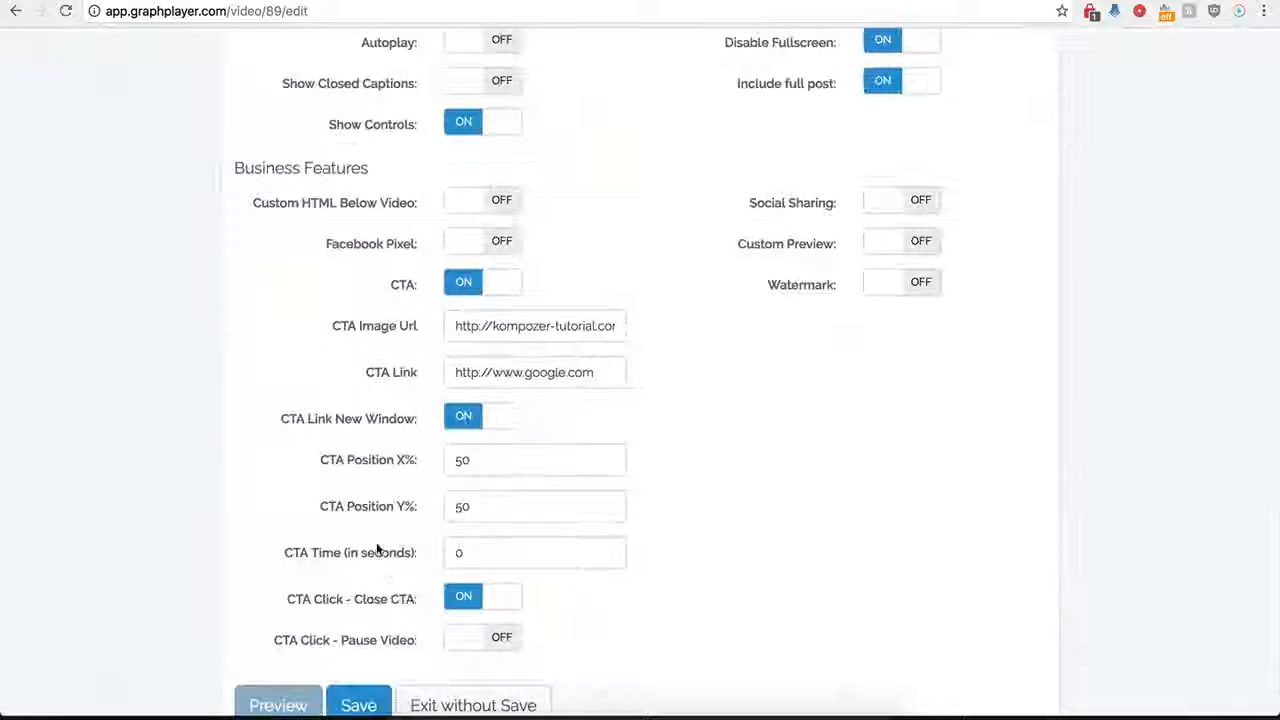
scroll(407, 518, down, 1)
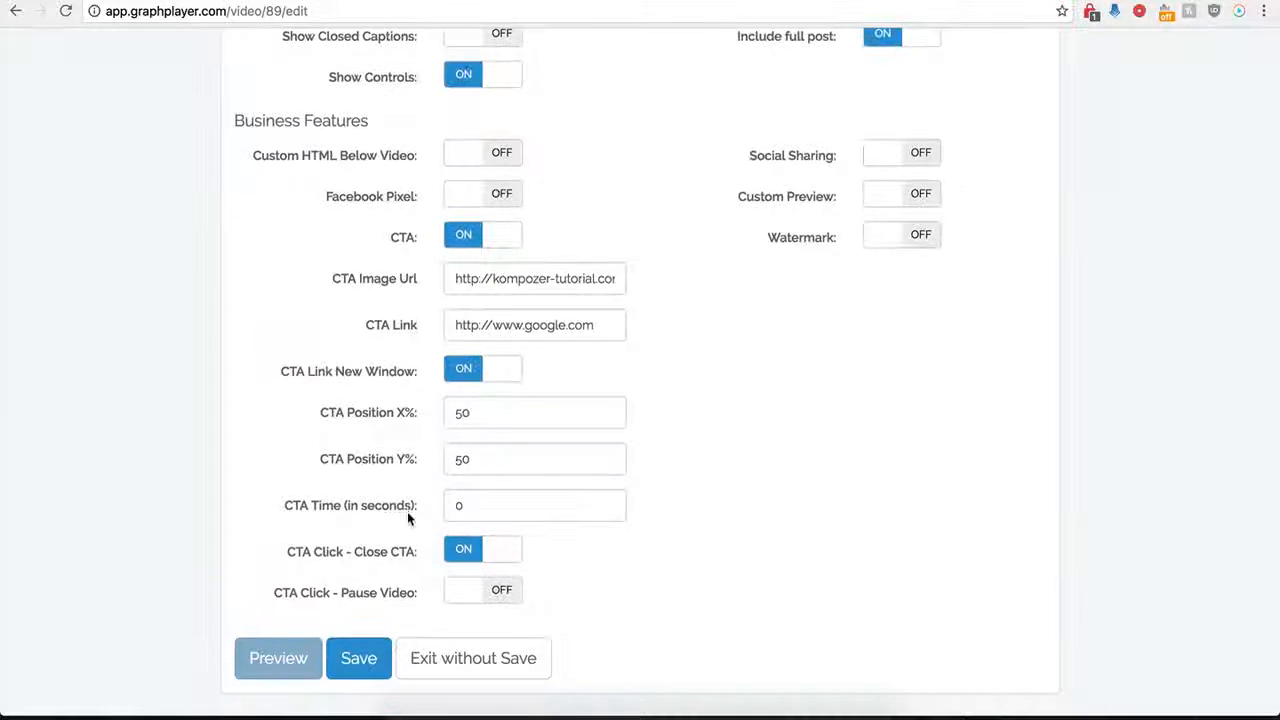
click(482, 422)
drag(488, 422, 443, 420)
key(BackSpace)
text(0)
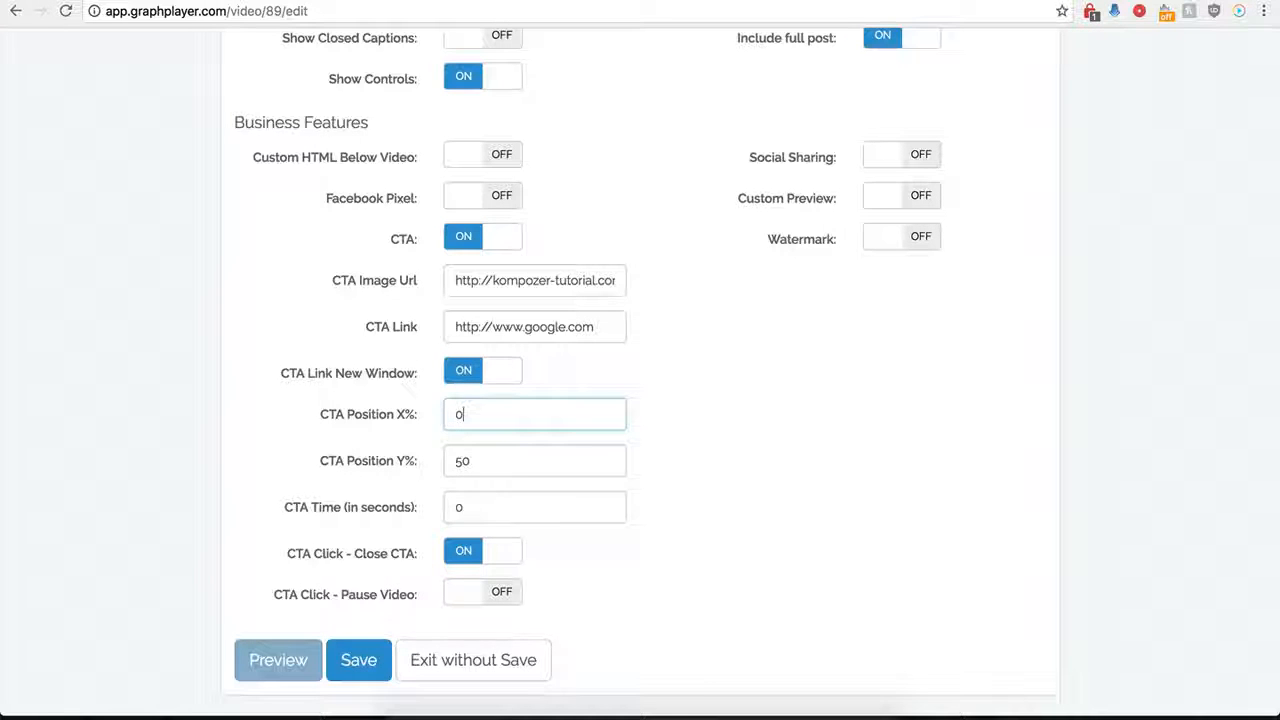
Save the player and test the Buy Now CTA on the WordPress Test page.
click(358, 664)
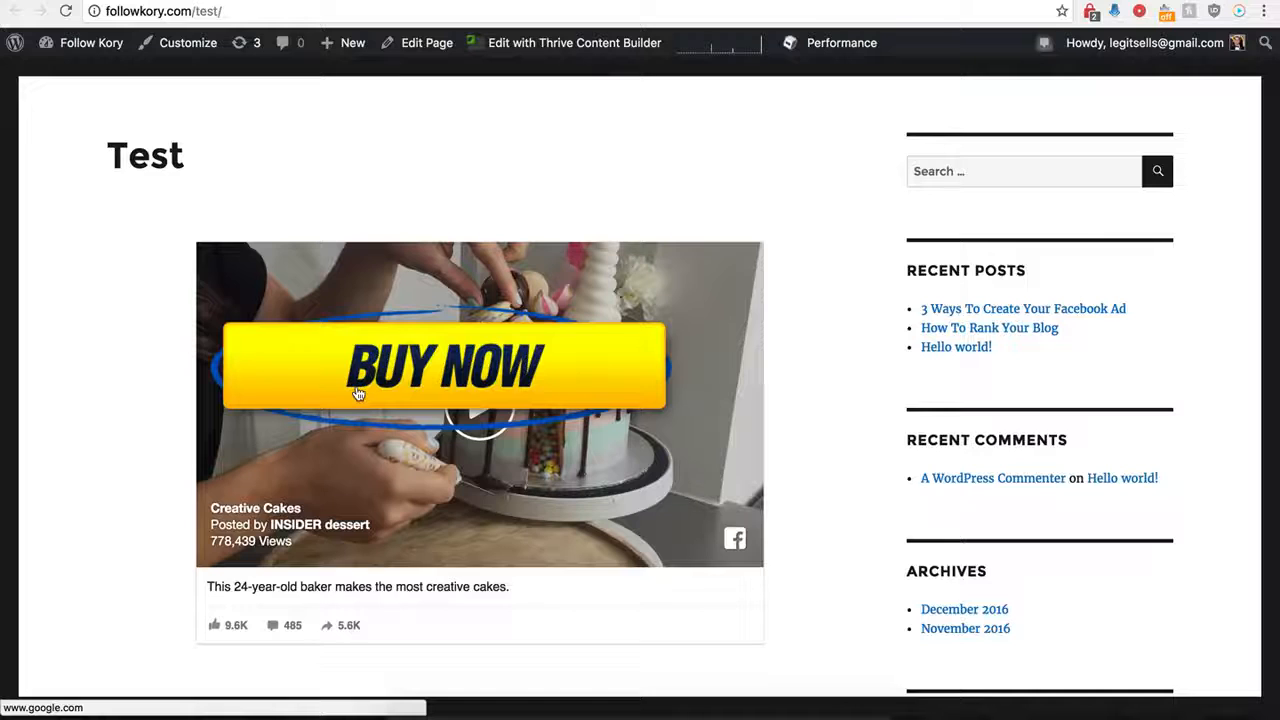
click(454, 370)
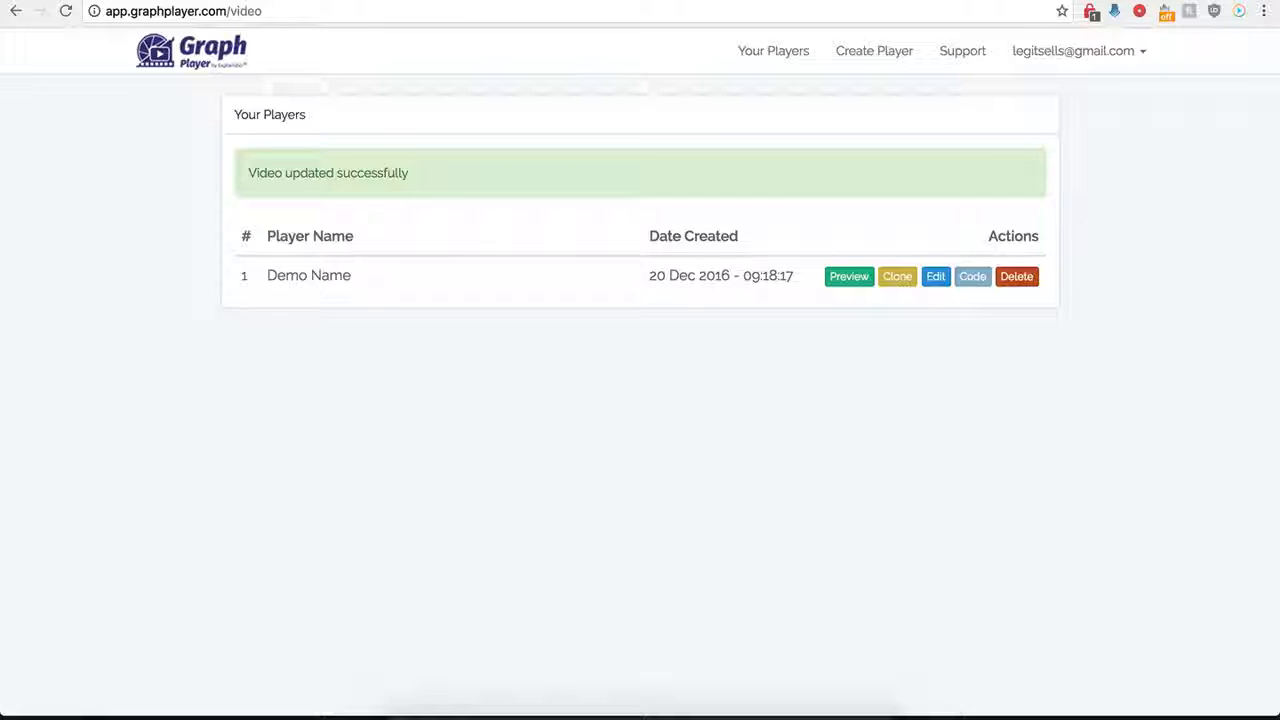
Reopen the Demo Name player's settings in GraphPlayer and turn off the CTA.
click(935, 277)
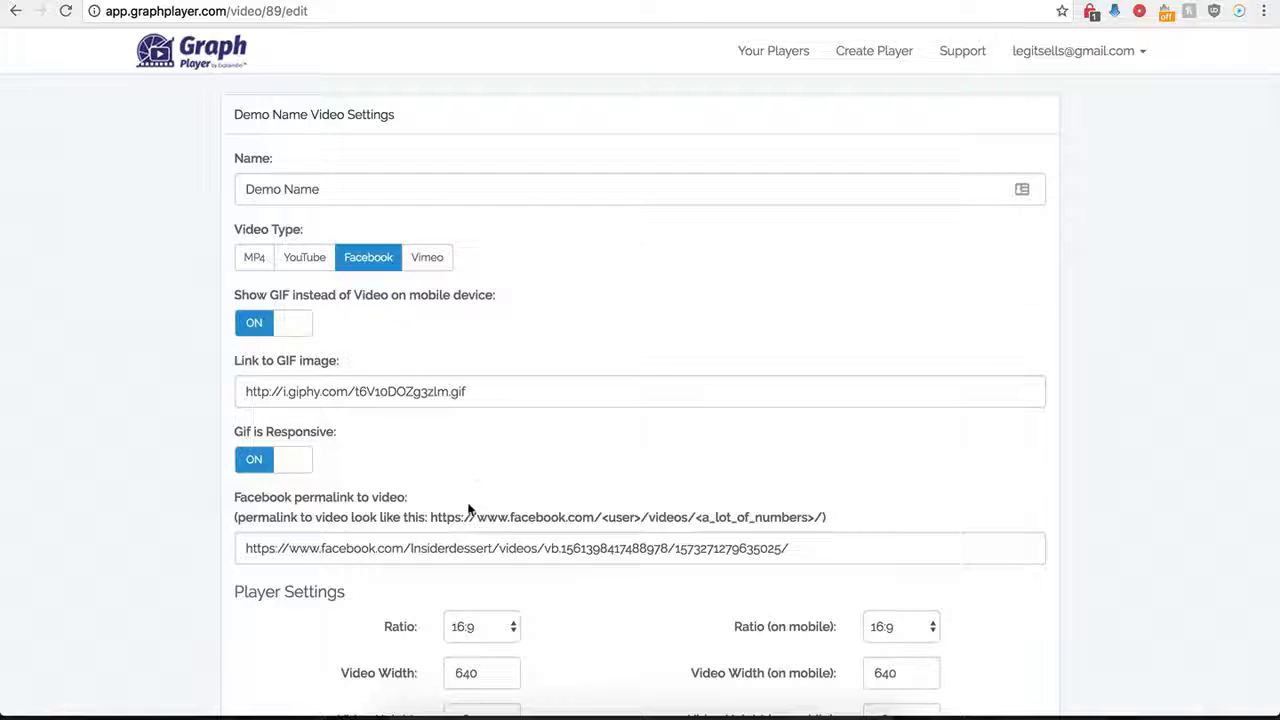
scroll(471, 466, down, 9)
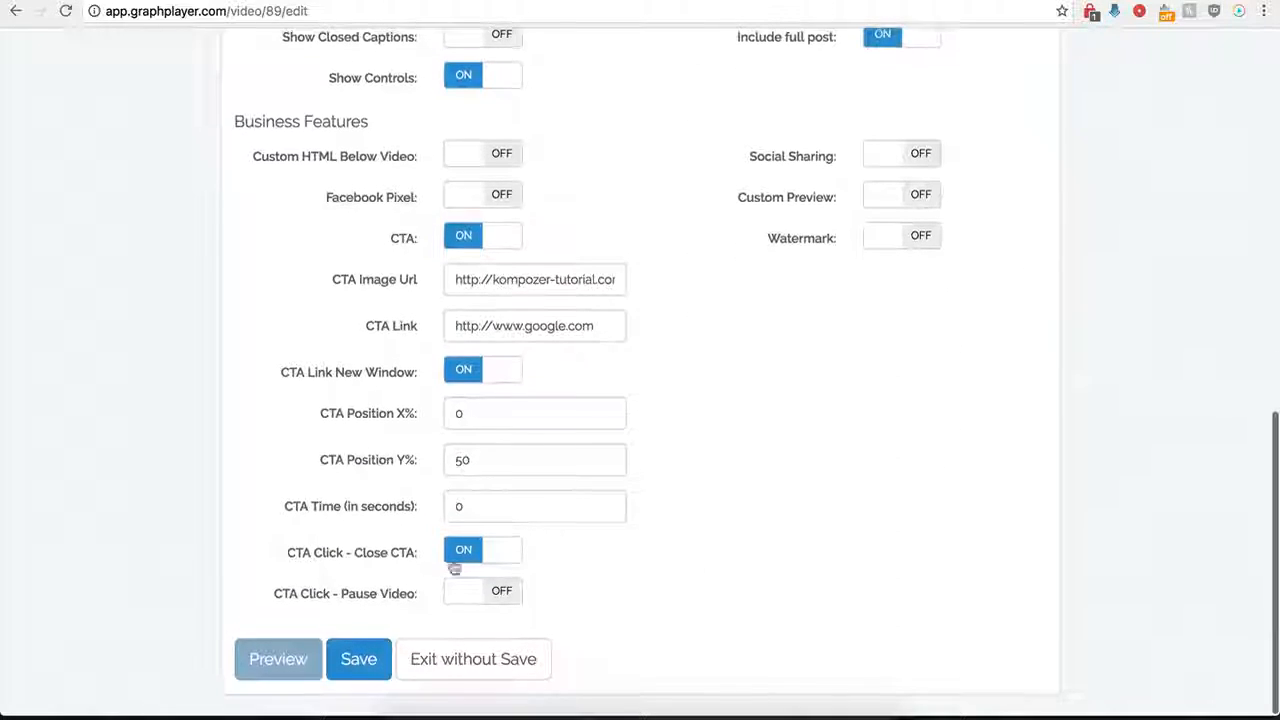
click(466, 237)
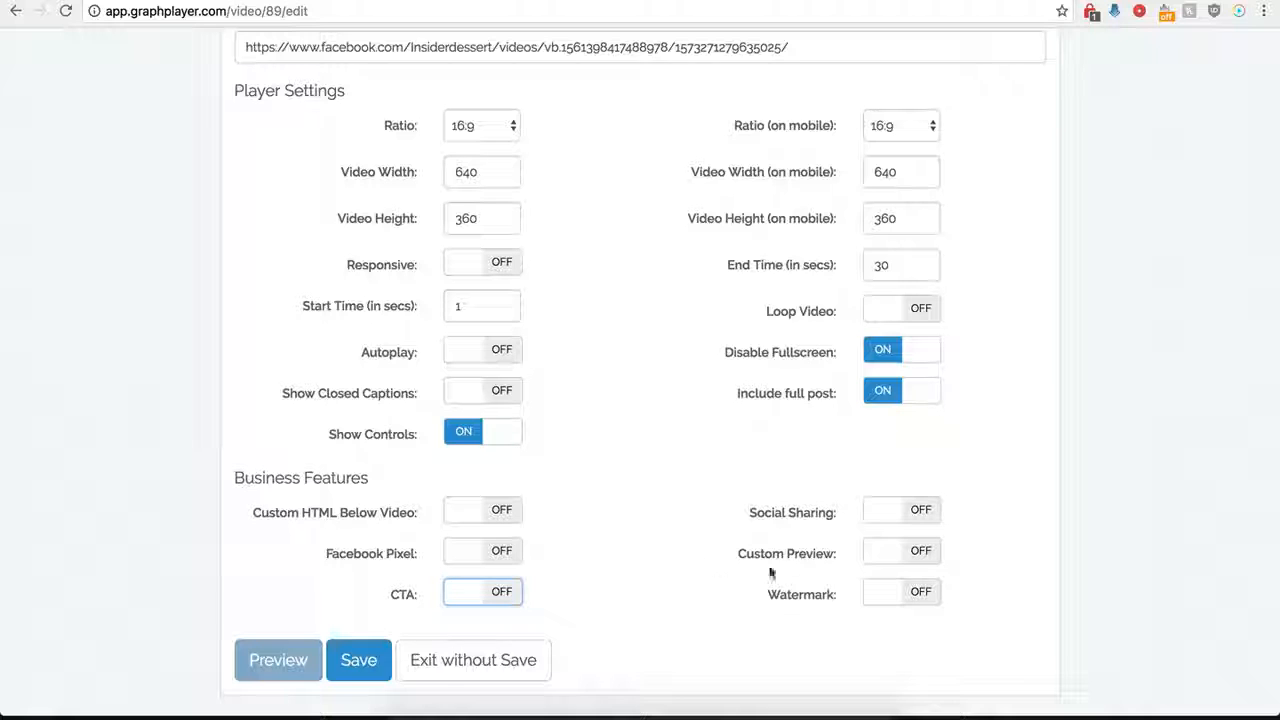
click(912, 511)
scroll(709, 557, down, 3)
scroll(710, 555, down, 2)
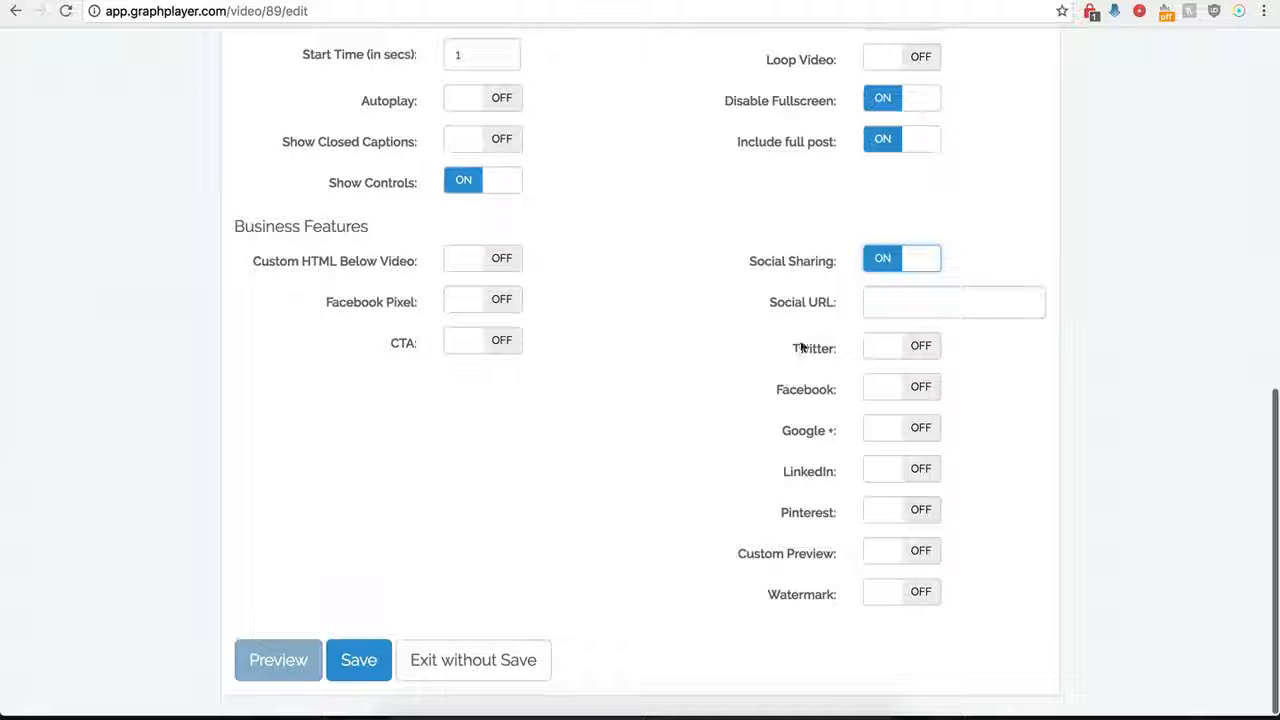
click(884, 302)
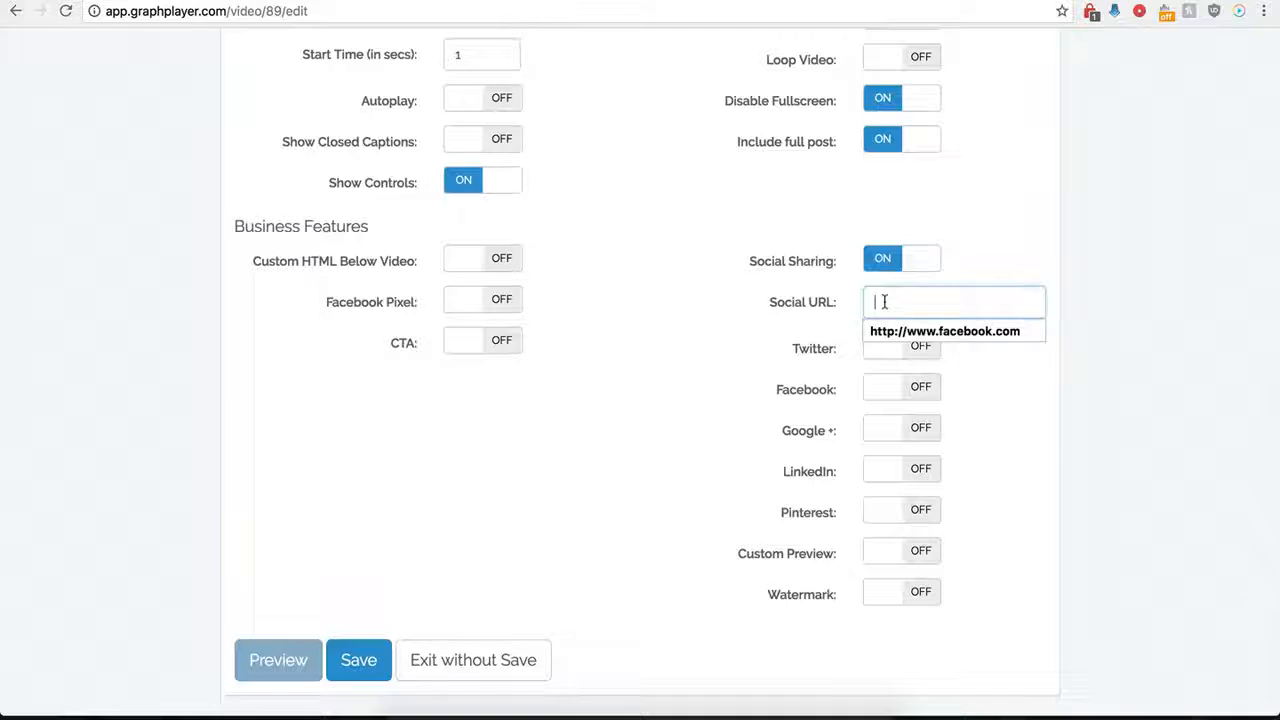
click(893, 330)
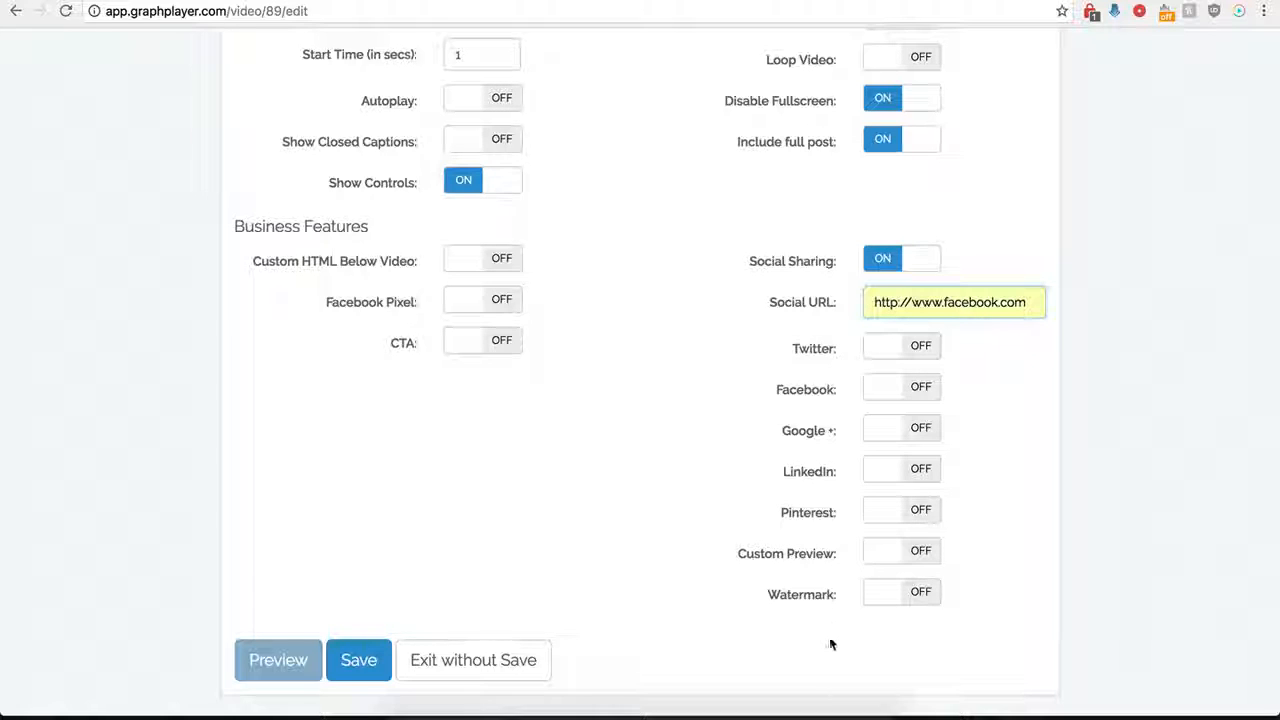
Enable Twitter sharing with the handle testing and the text twitter.
click(914, 347)
click(899, 421)
click(894, 442)
click(900, 462)
scroll(795, 420, down, 1)
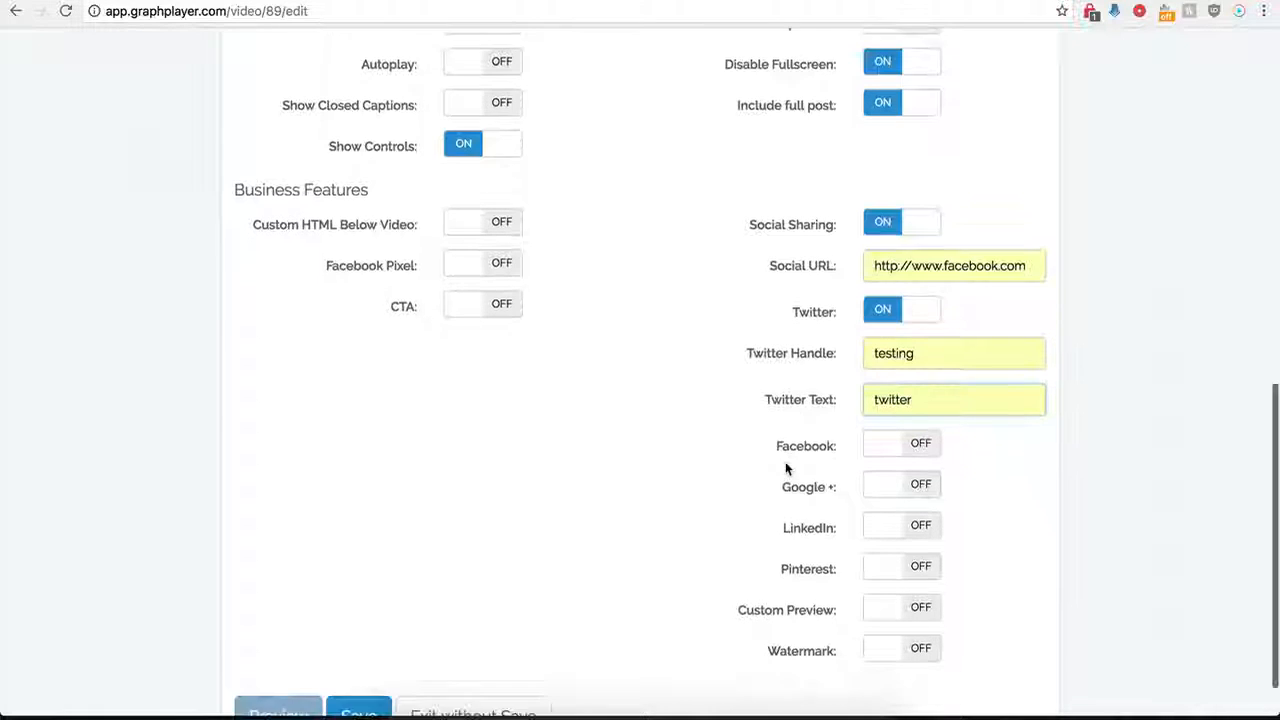
Enable Facebook, Google + and LinkedIn sharing for the player.
click(920, 450)
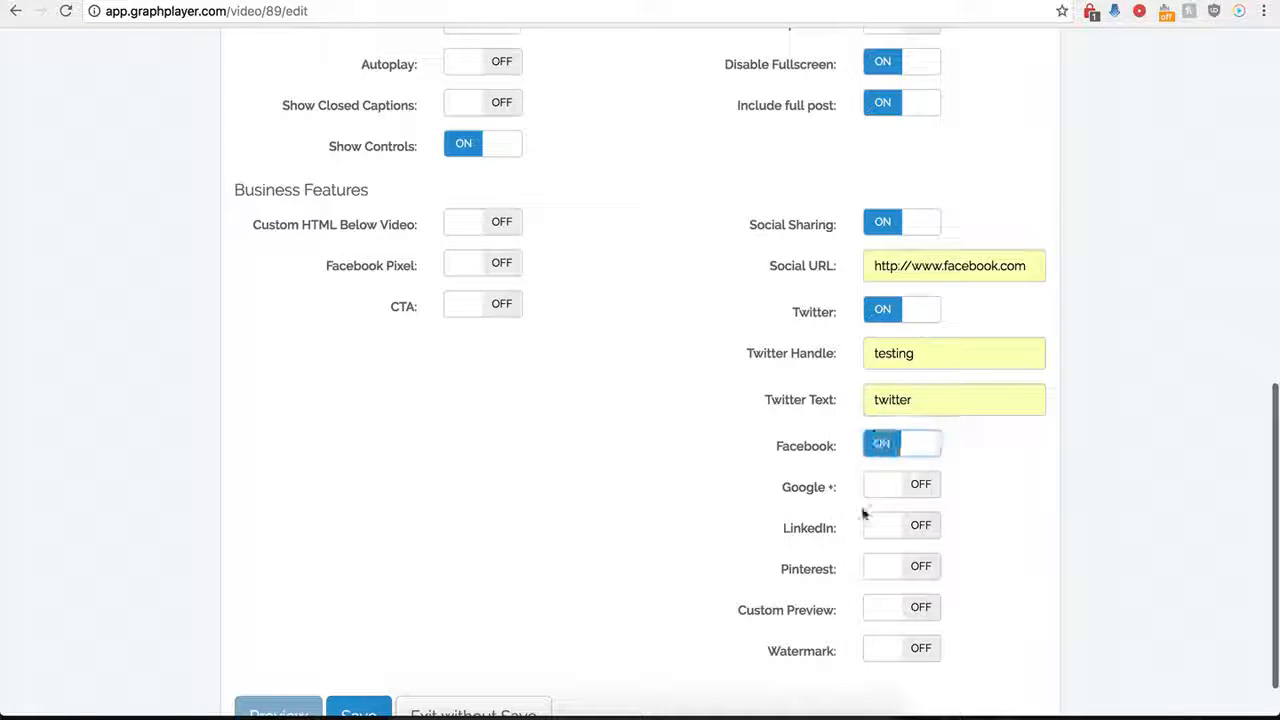
click(915, 486)
click(916, 527)
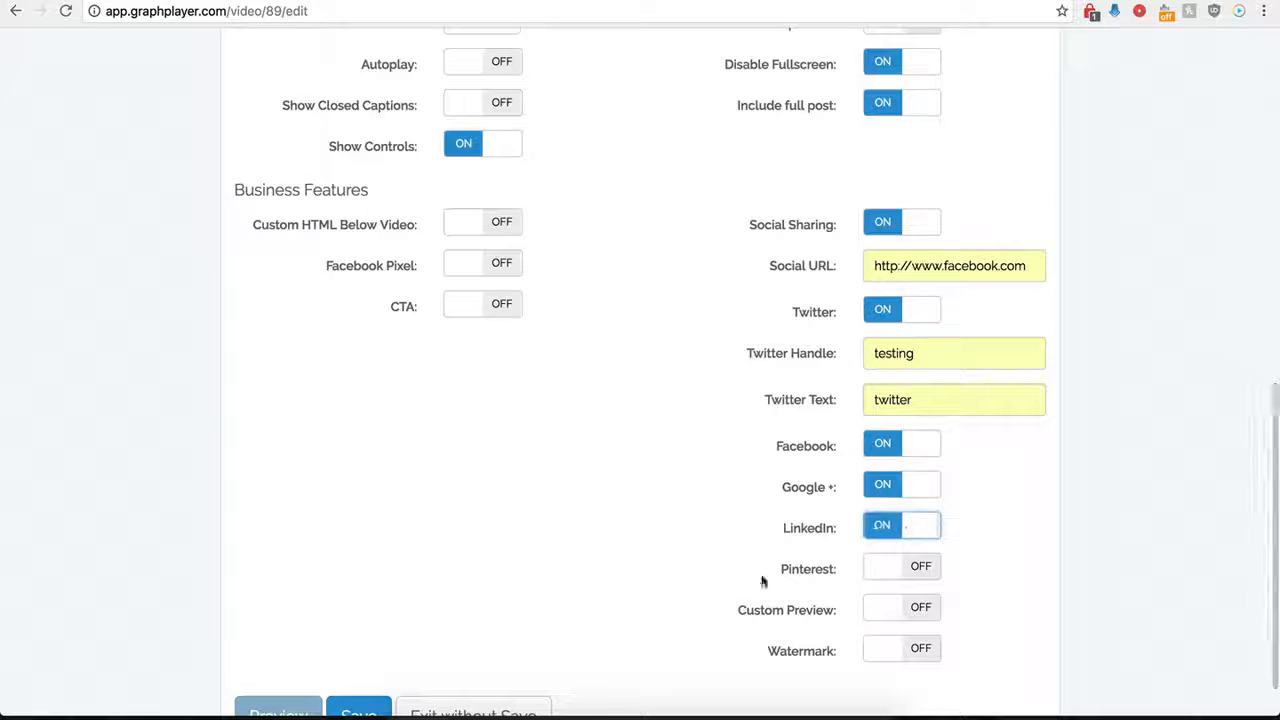
scroll(866, 514, down, 1)
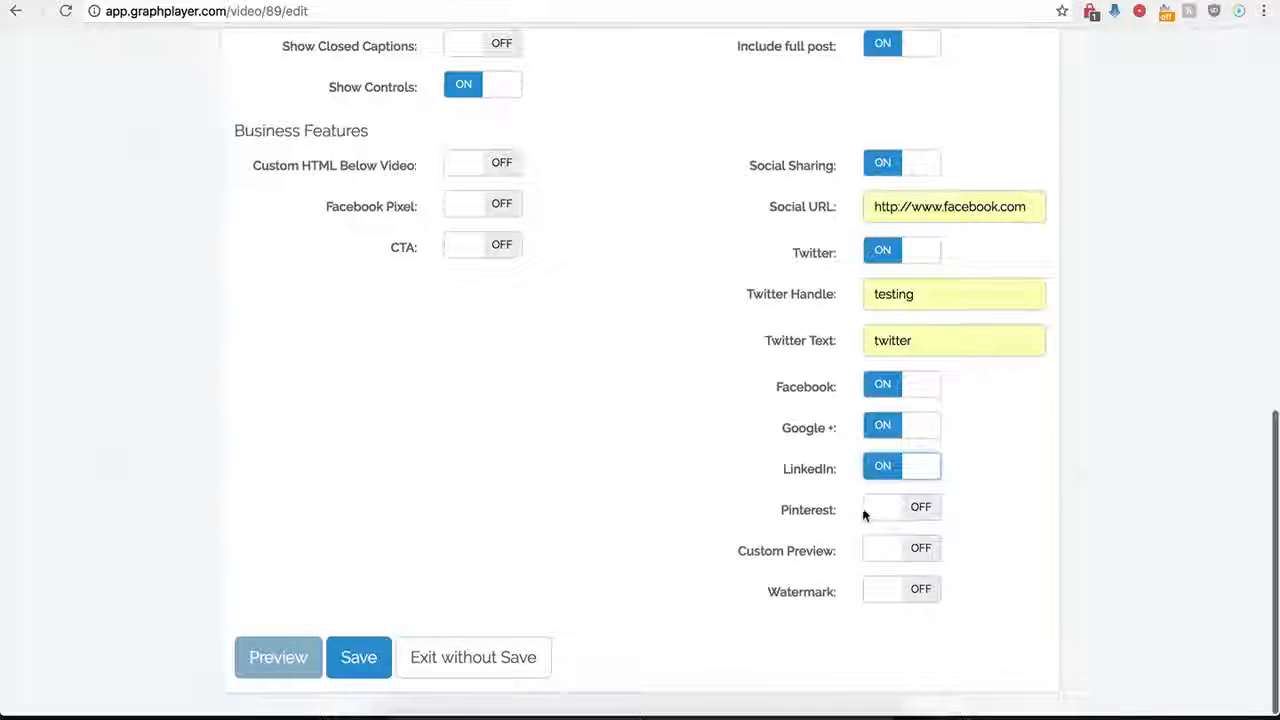
Save the player and reload the WordPress Test page to examine social sharing on the embedded video.
click(363, 663)
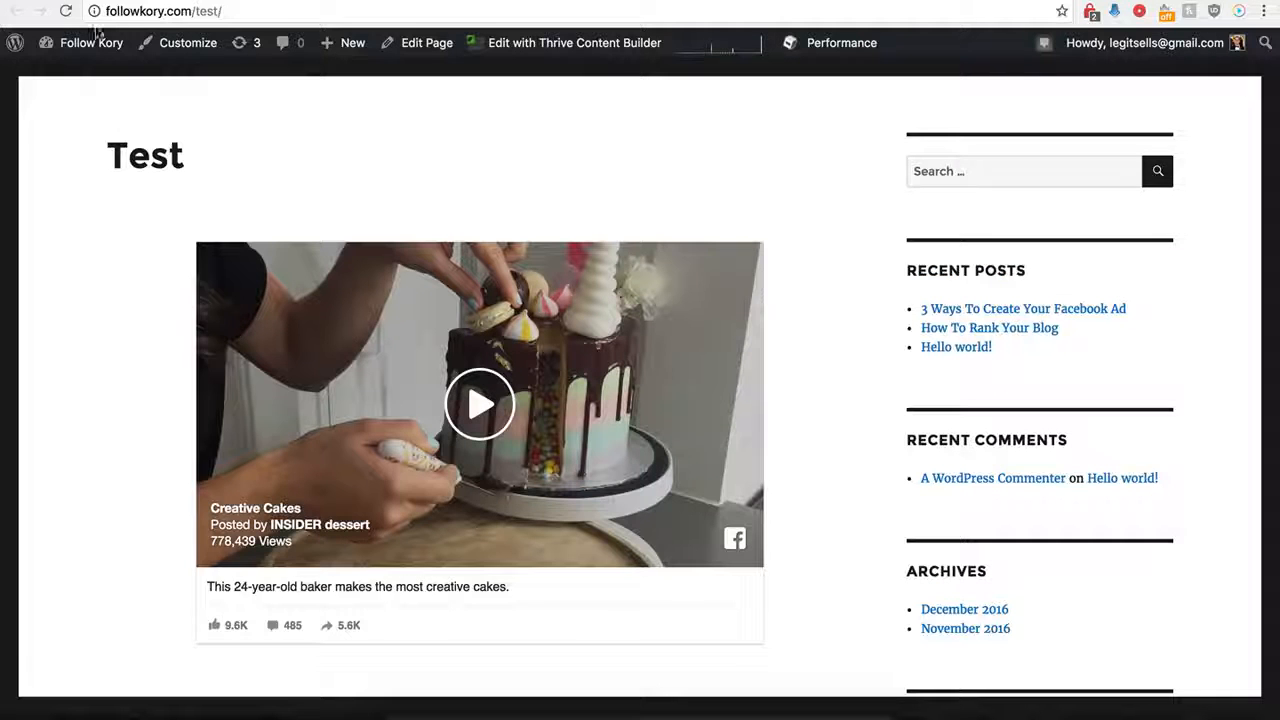
click(65, 11)
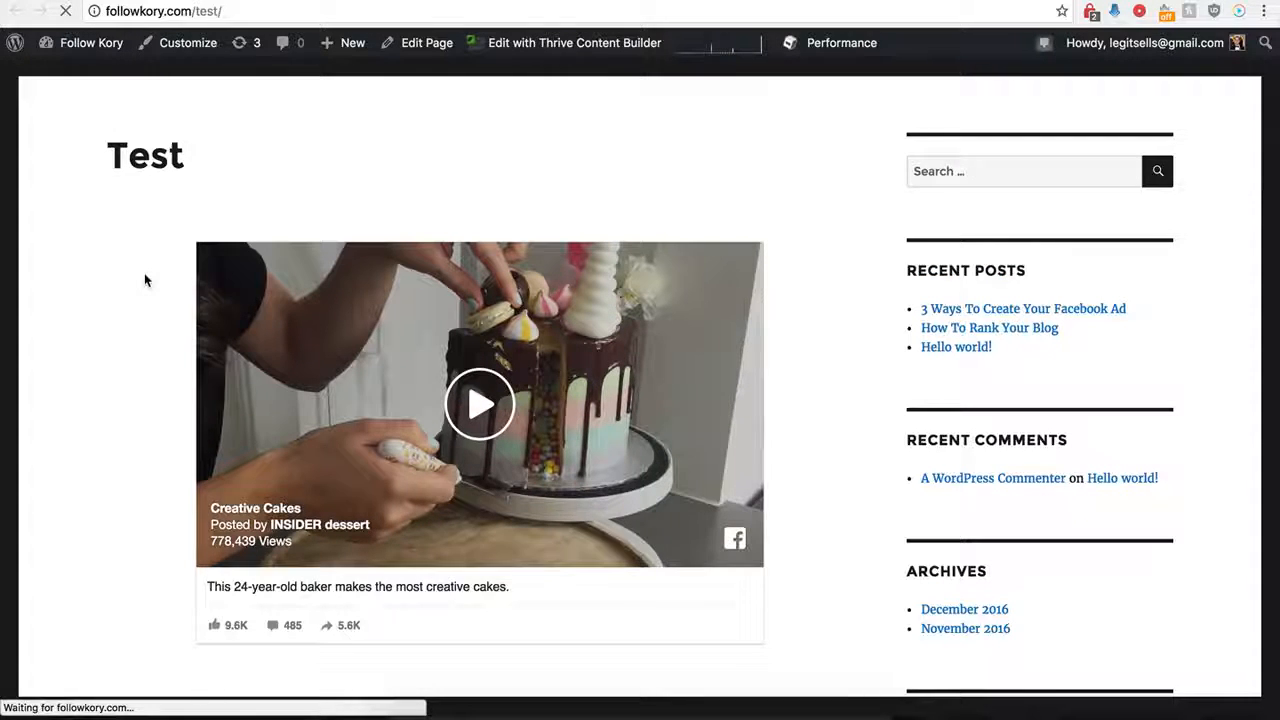
scroll(147, 281, down, 2)
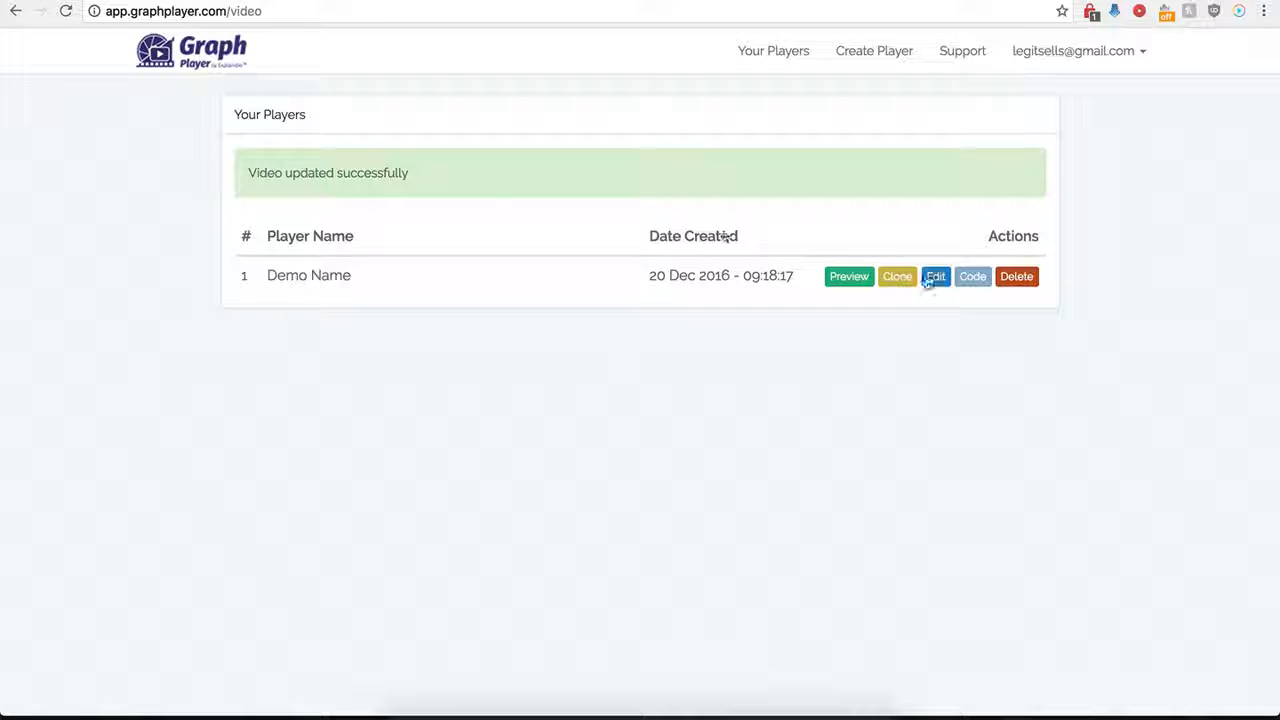
Open the Demo Name player's settings and turn off social sharing under Business Features.
click(941, 286)
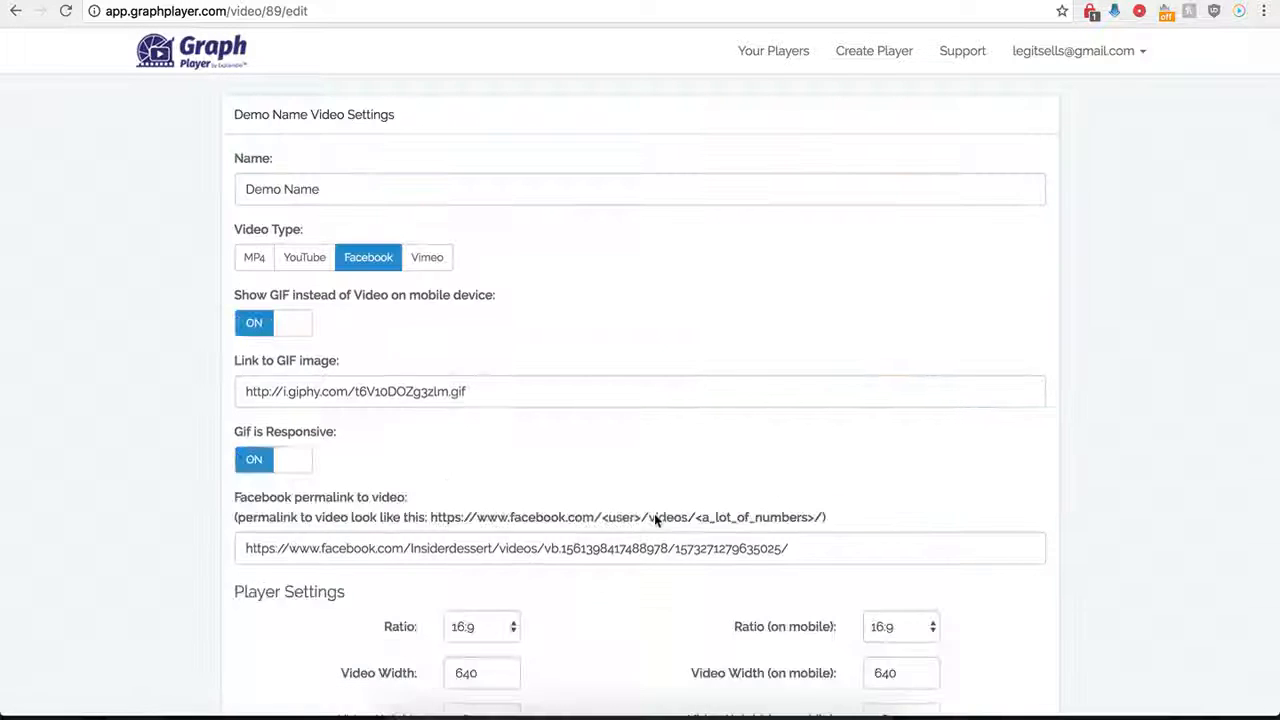
scroll(720, 580, down, 10)
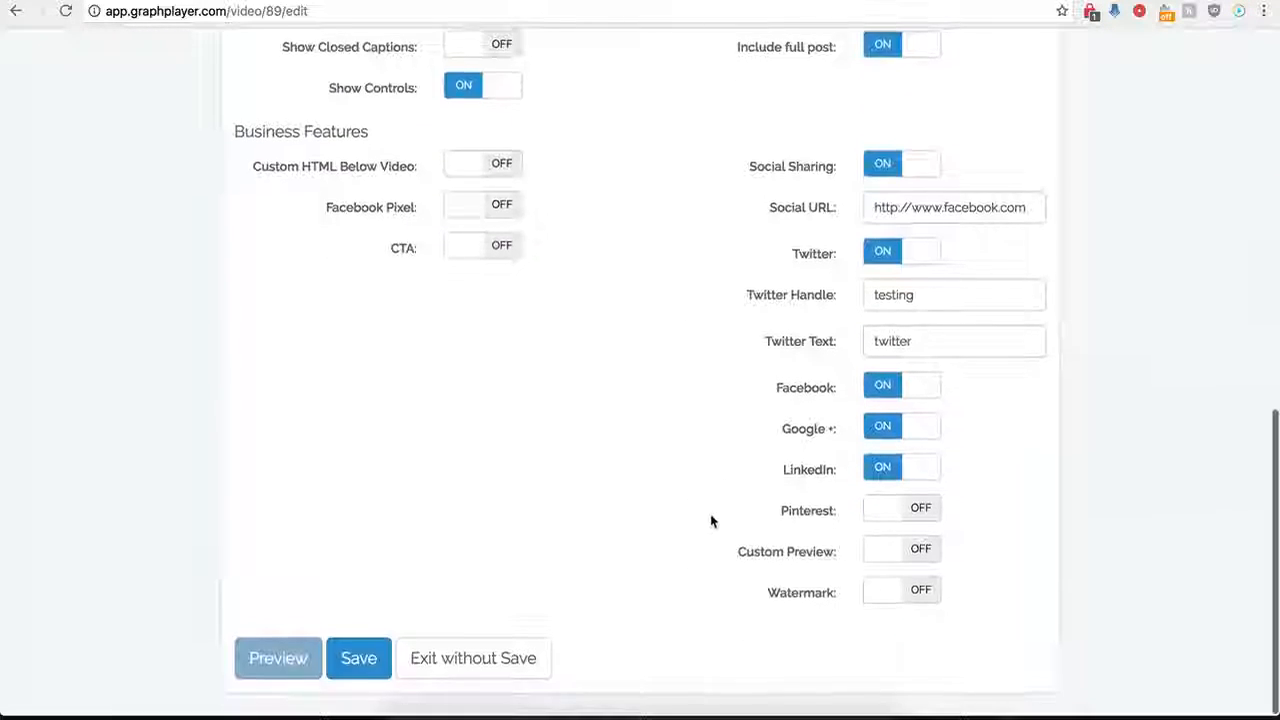
click(880, 170)
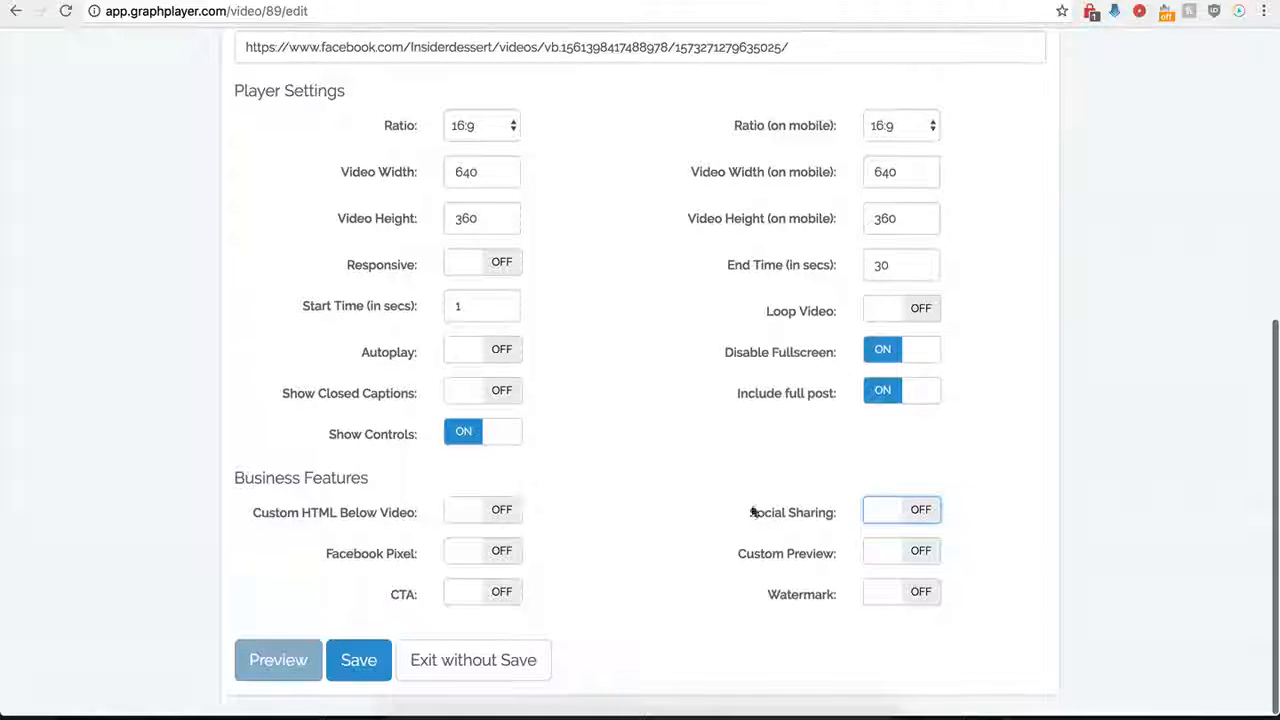
Turn on Custom Preview and paste the hdwpro.com image address as the preview image URL.
click(920, 553)
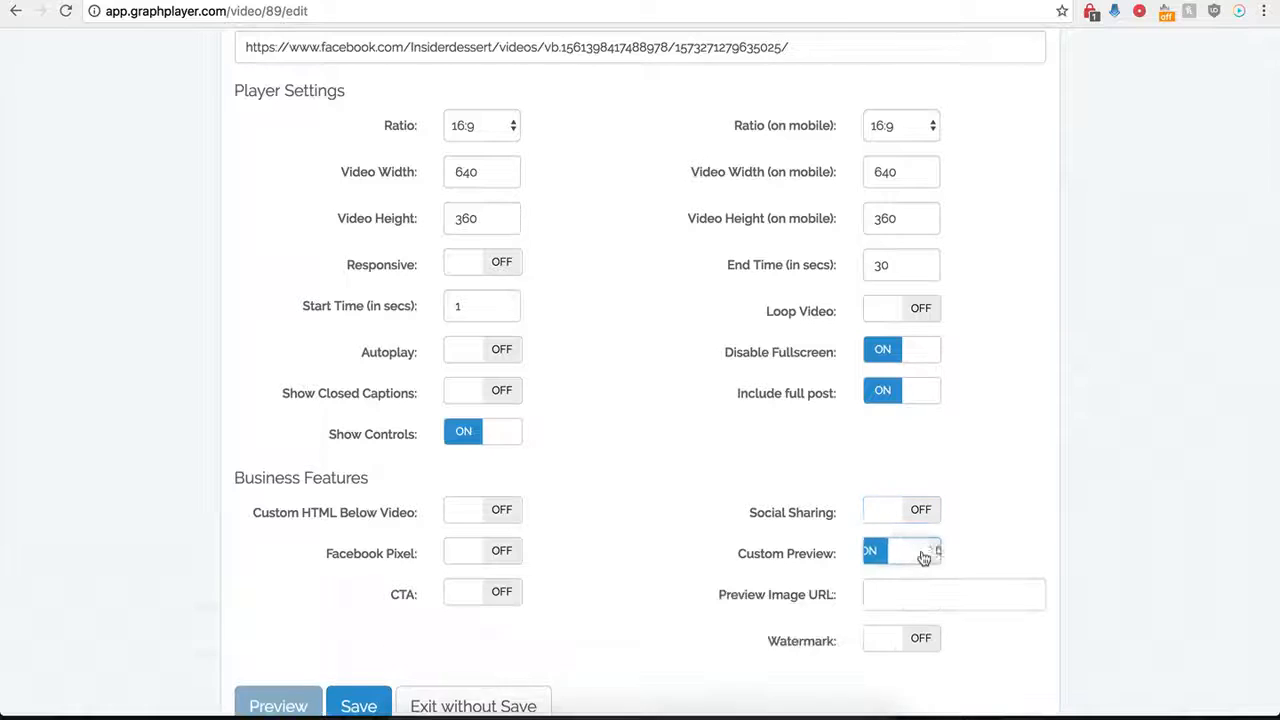
click(888, 598)
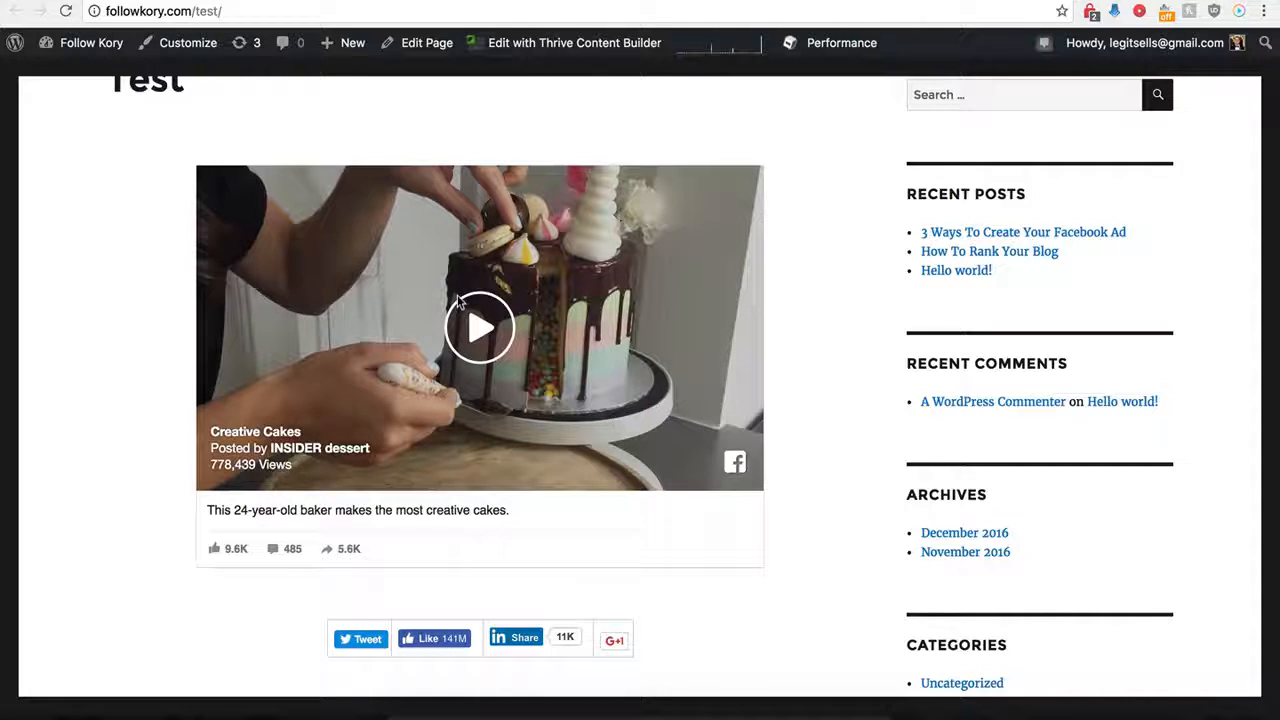
scroll(380, 280, up, 1)
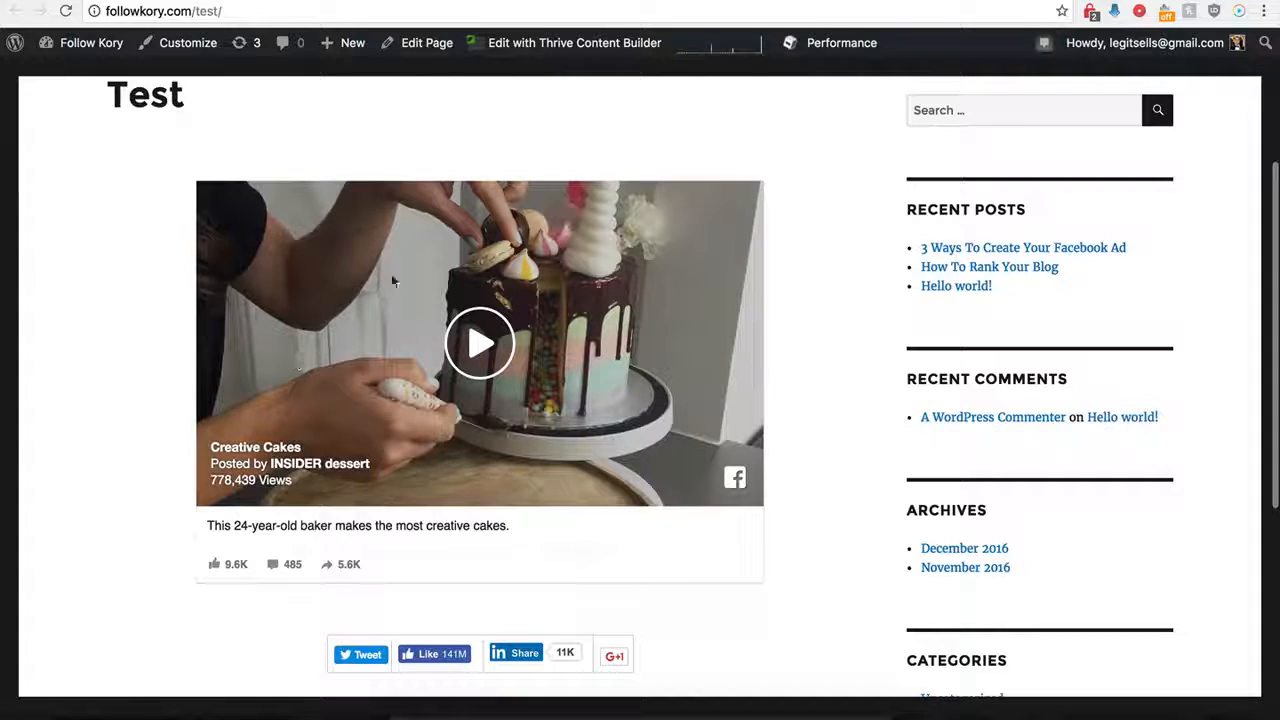
click(267, 1)
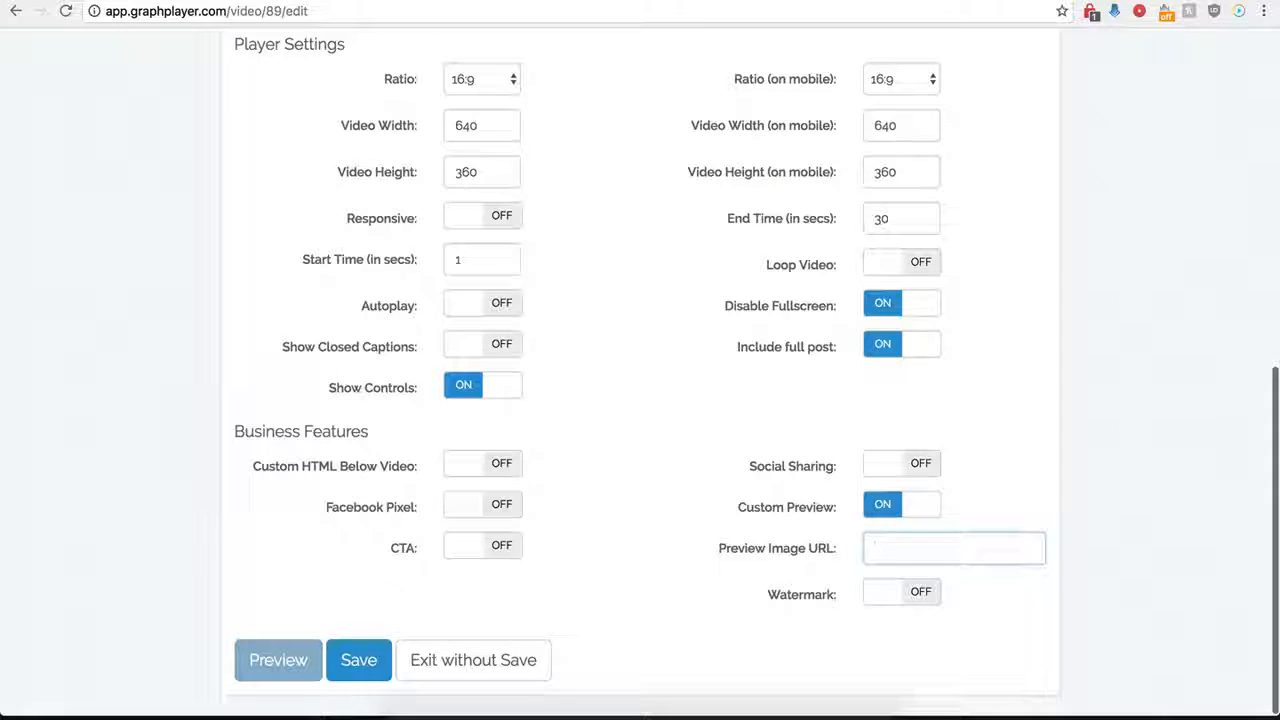
click(891, 547)
key(super+v)
click(757, 544)
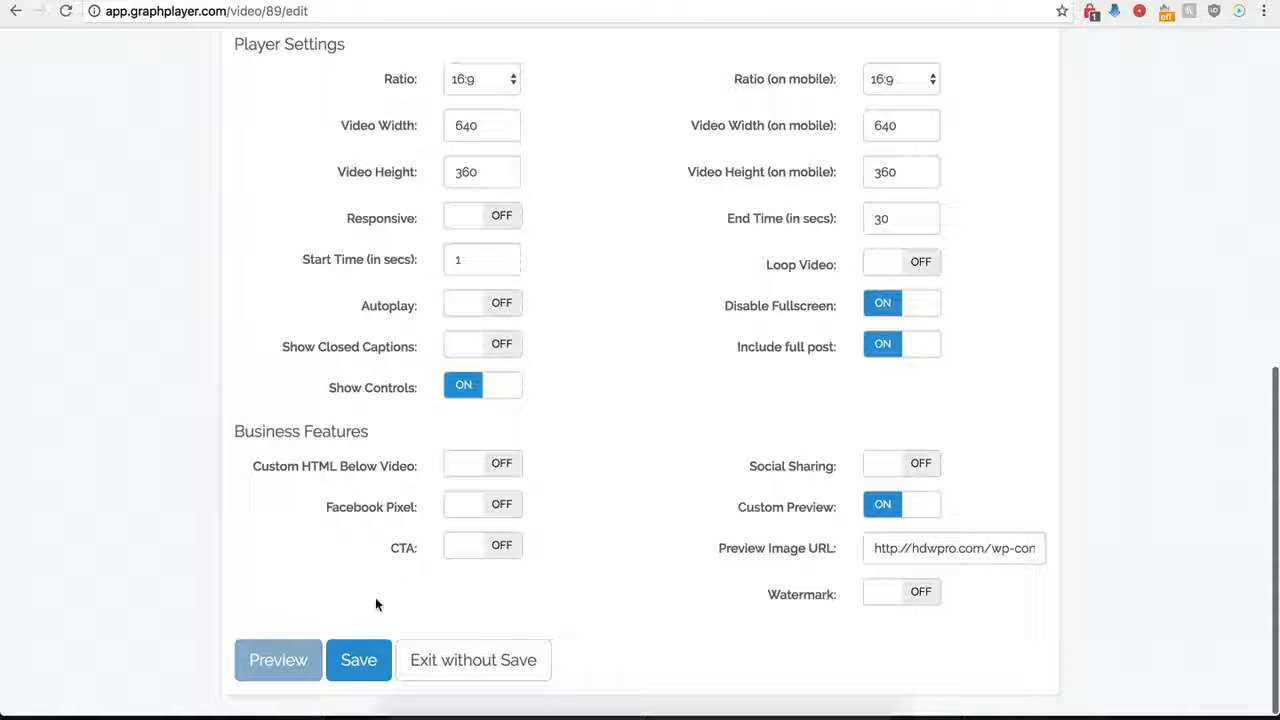
Save the player and reload the WordPress Test page to check the custom preview image and video playback.
click(358, 660)
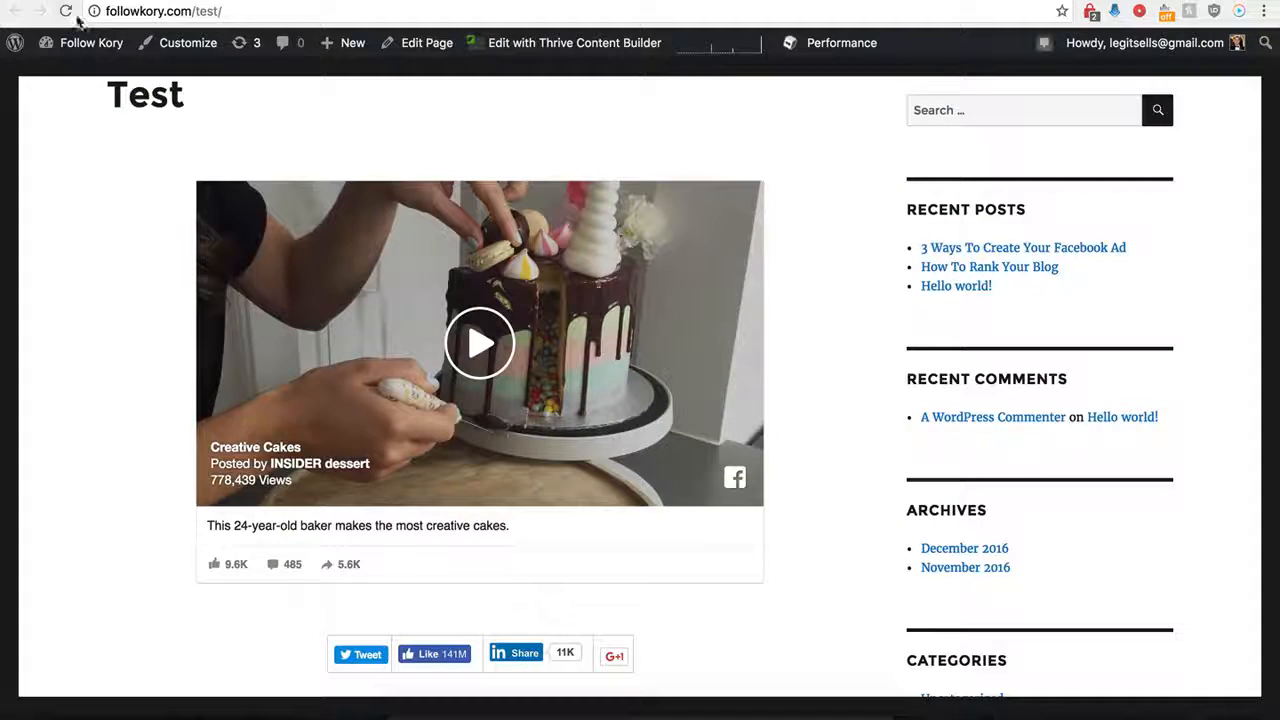
click(66, 11)
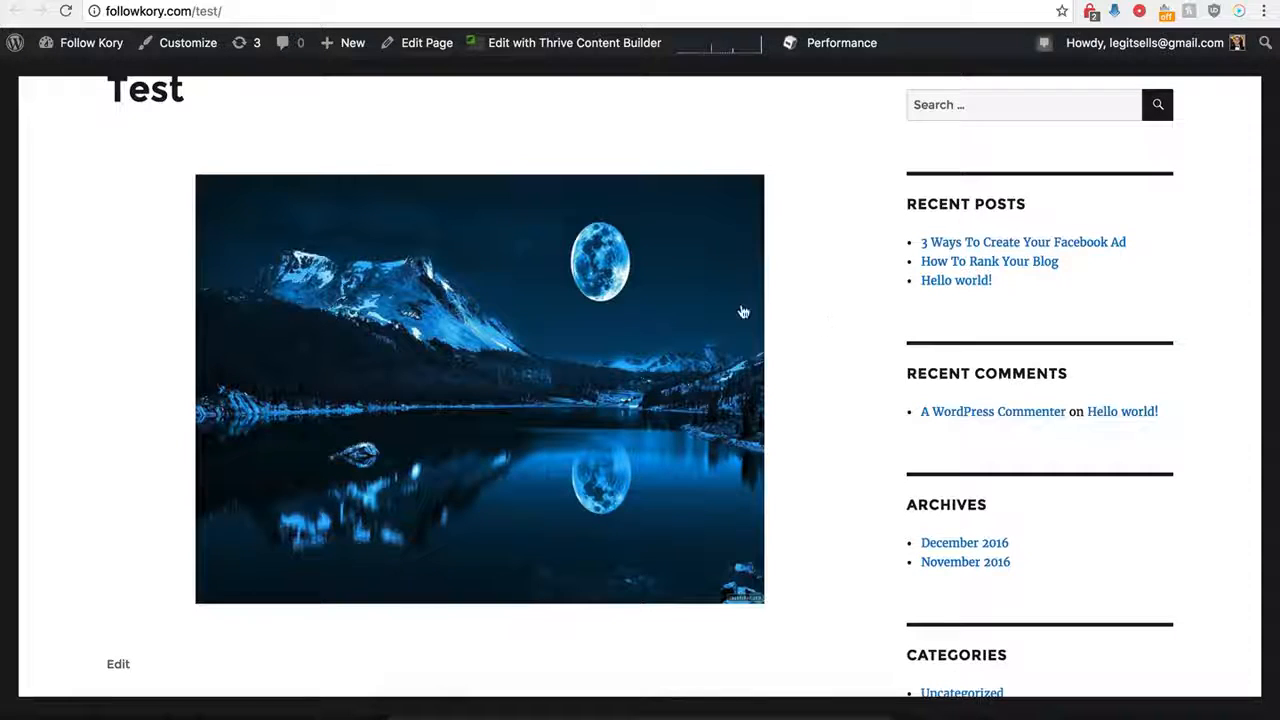
click(496, 360)
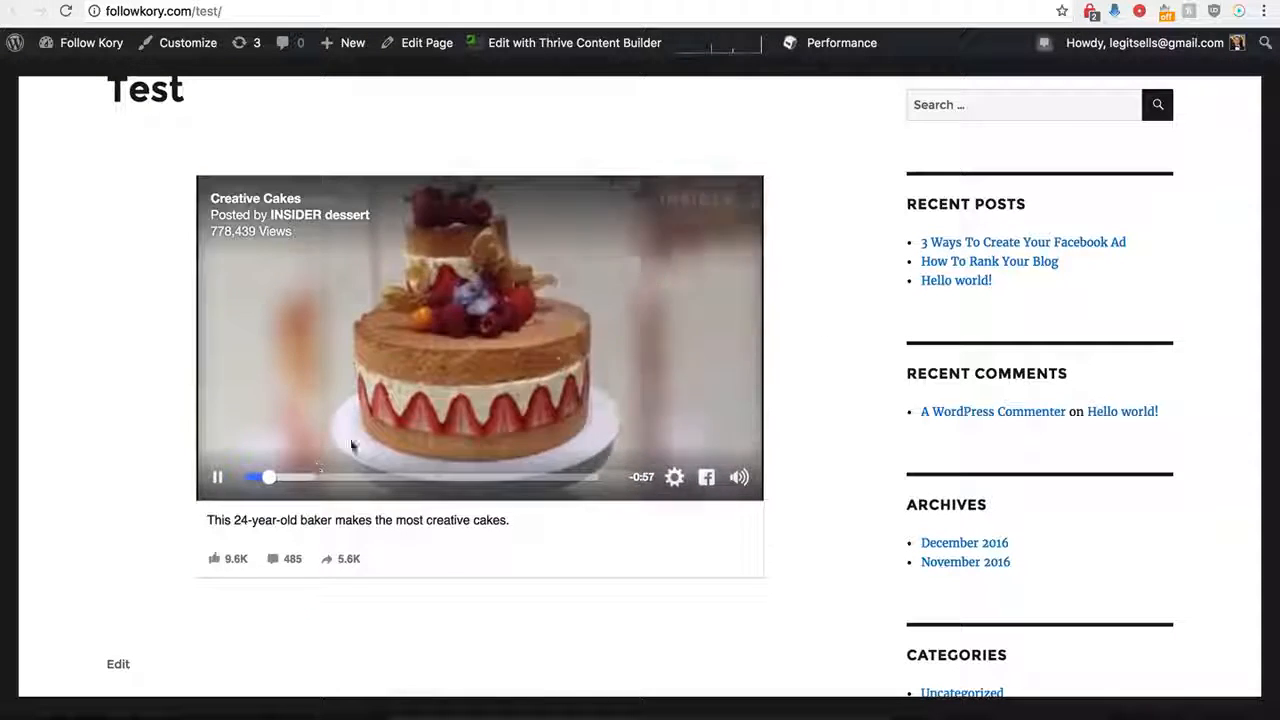
click(525, 390)
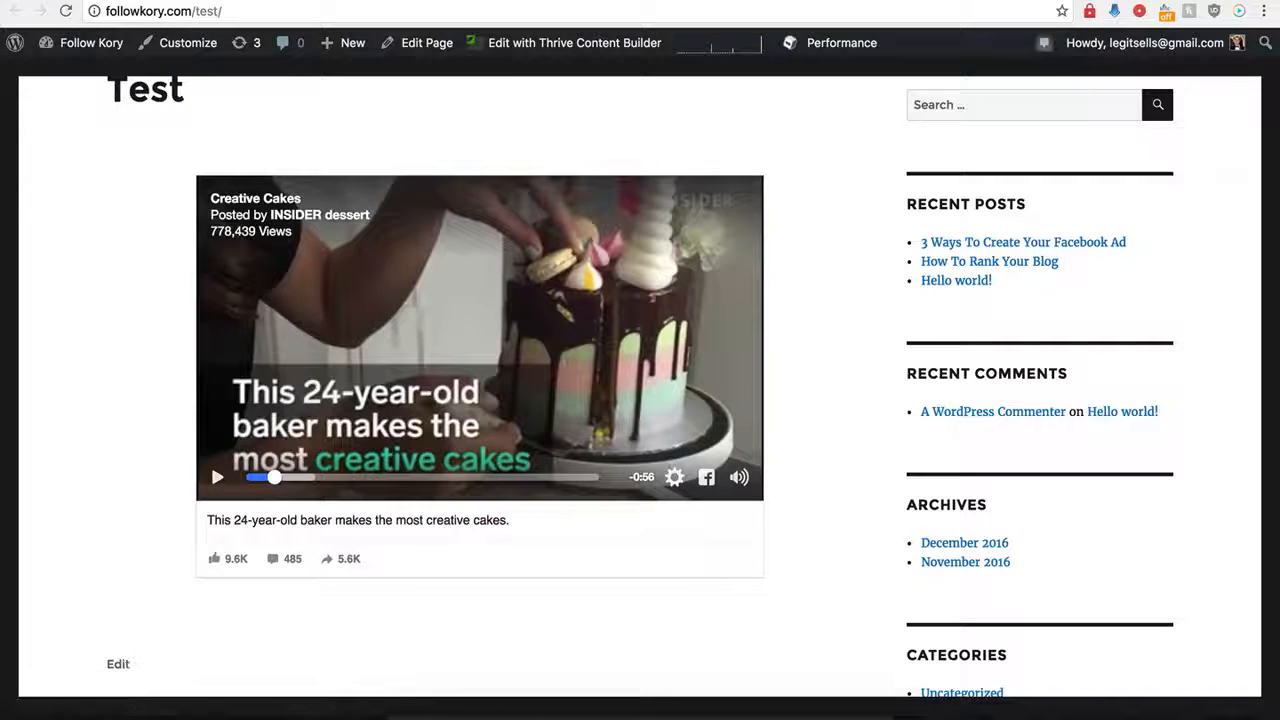
Return to GraphPlayer, reopen the Demo Name player's settings and turn off Custom Preview.
click(290, 1)
click(937, 277)
scroll(766, 509, down, 10)
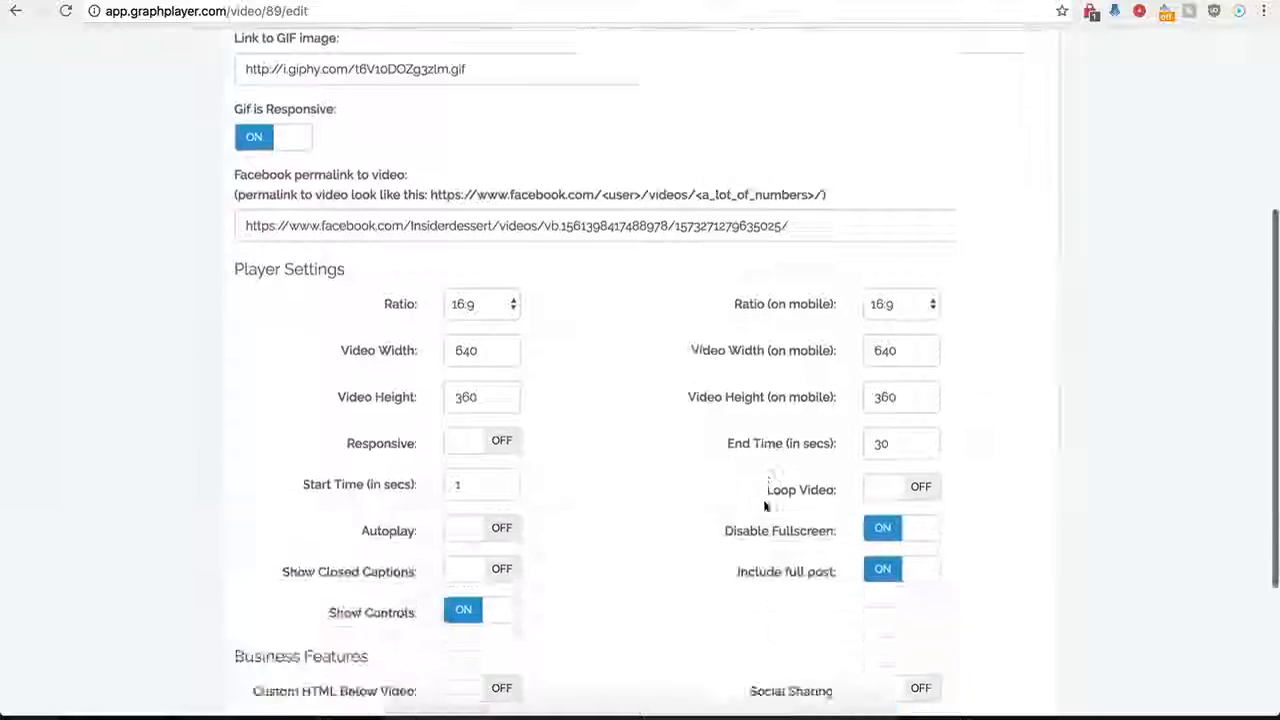
click(868, 508)
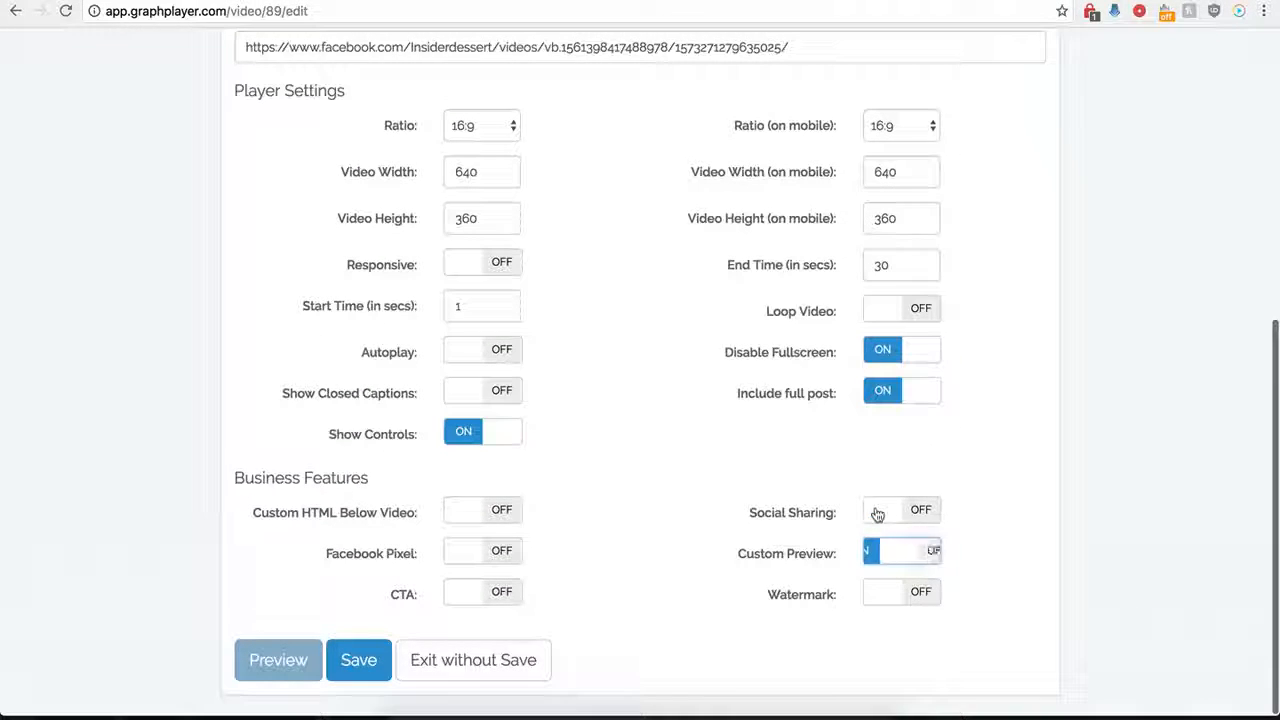
Turn on the watermark and examine its image URL, link, click action, position, opacity and scale settings.
click(925, 593)
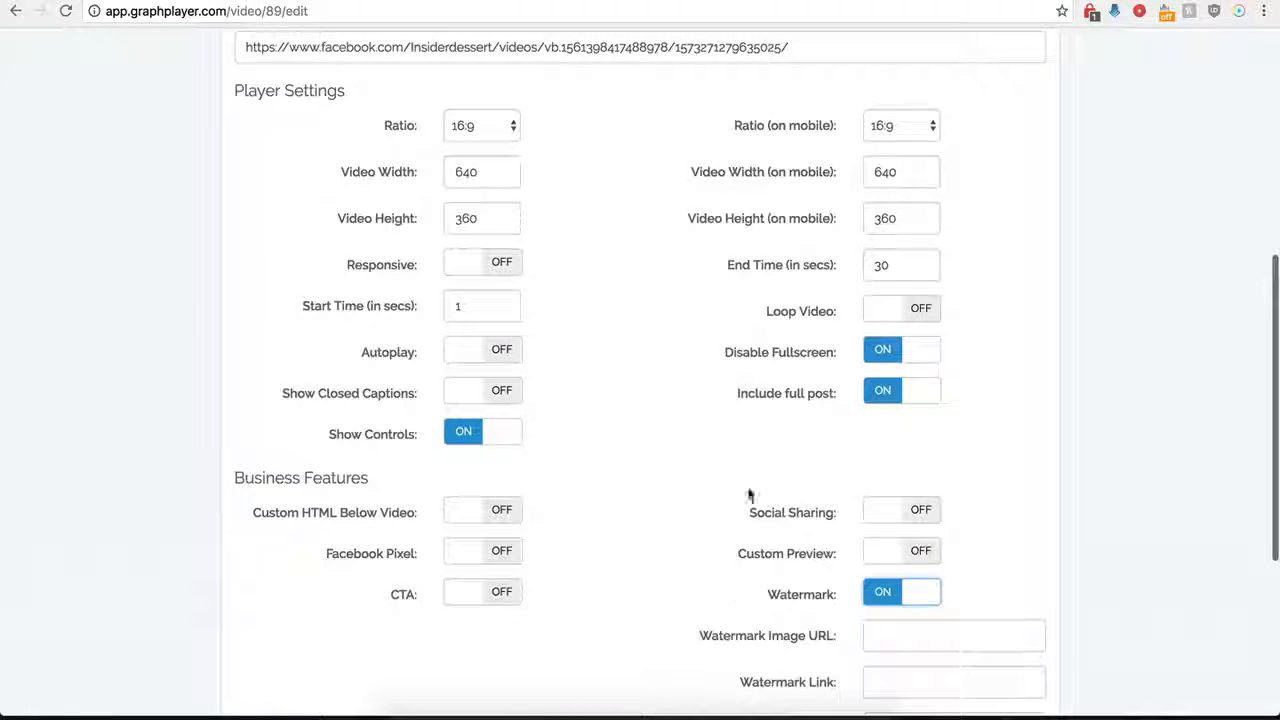
scroll(756, 627, down, 1)
scroll(800, 625, down, 3)
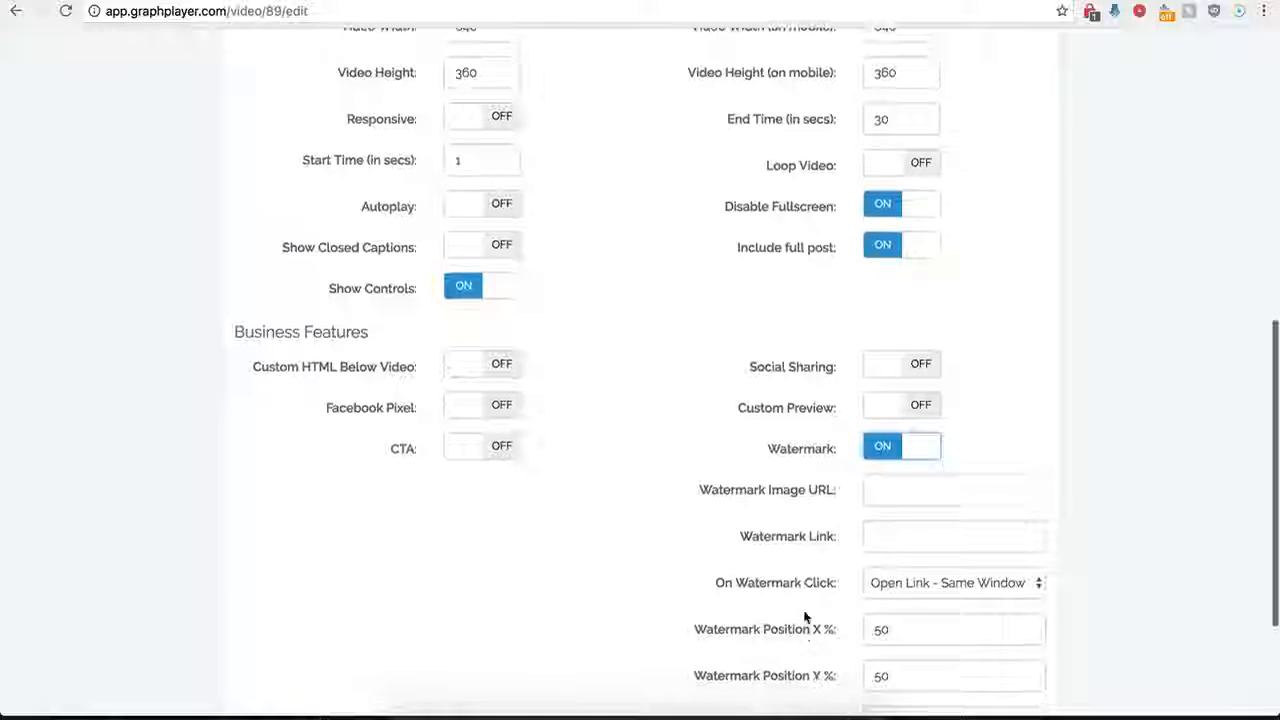
click(888, 493)
scroll(777, 530, down, 3)
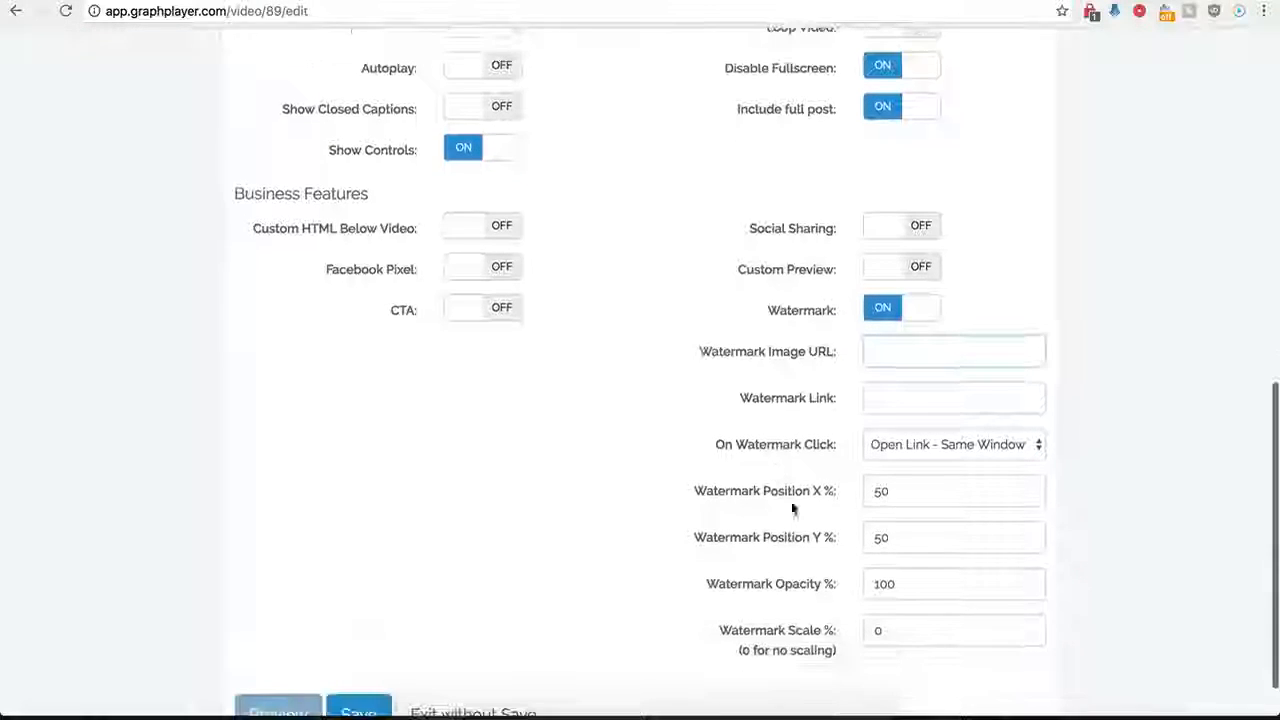
click(880, 397)
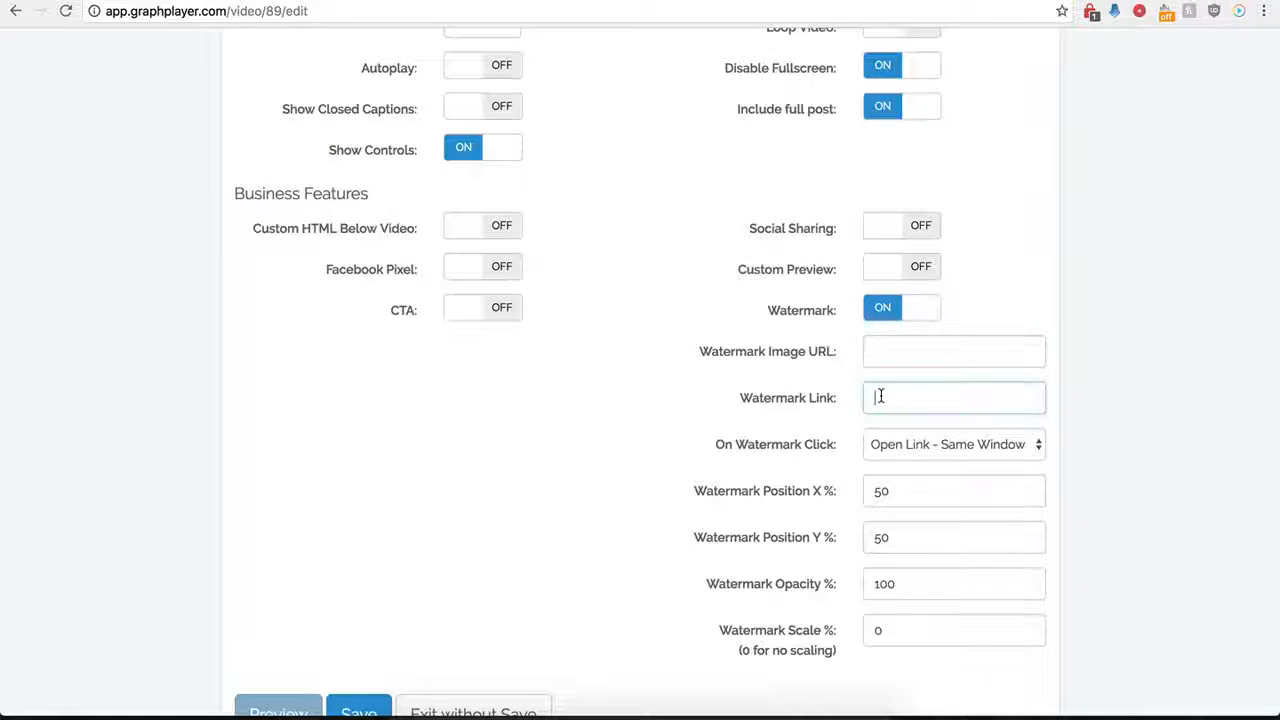
click(971, 444)
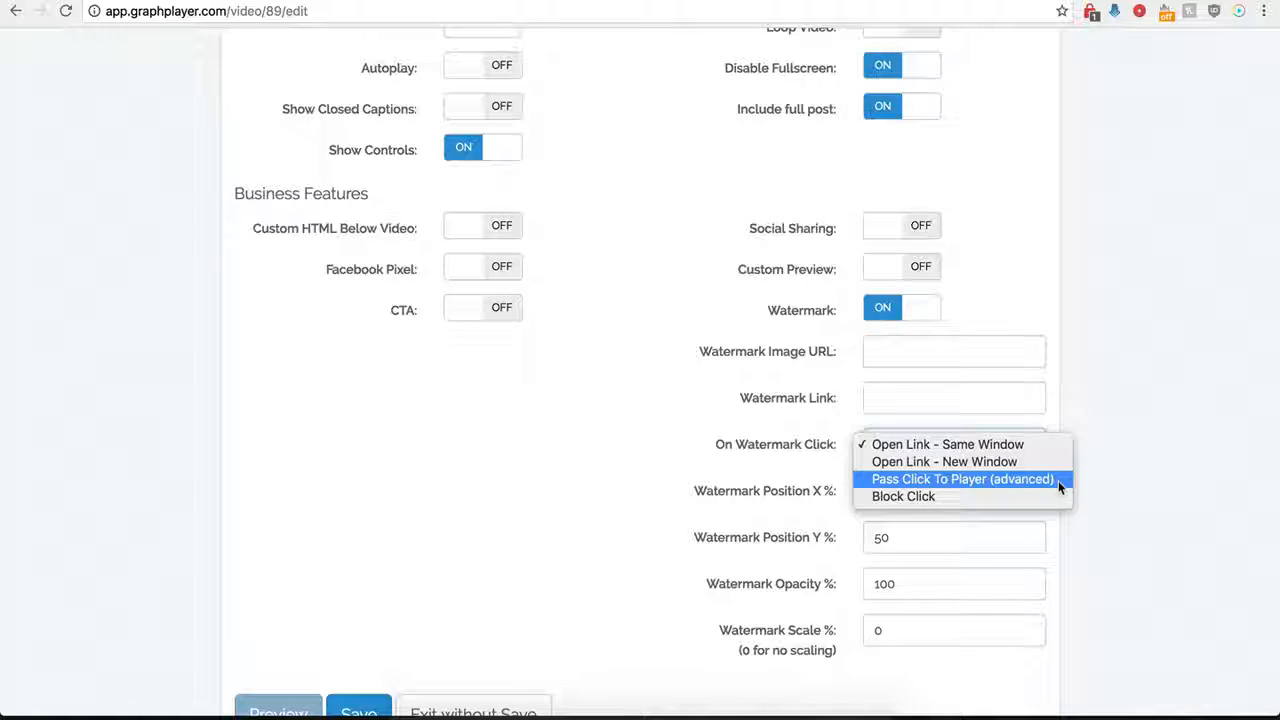
click(692, 424)
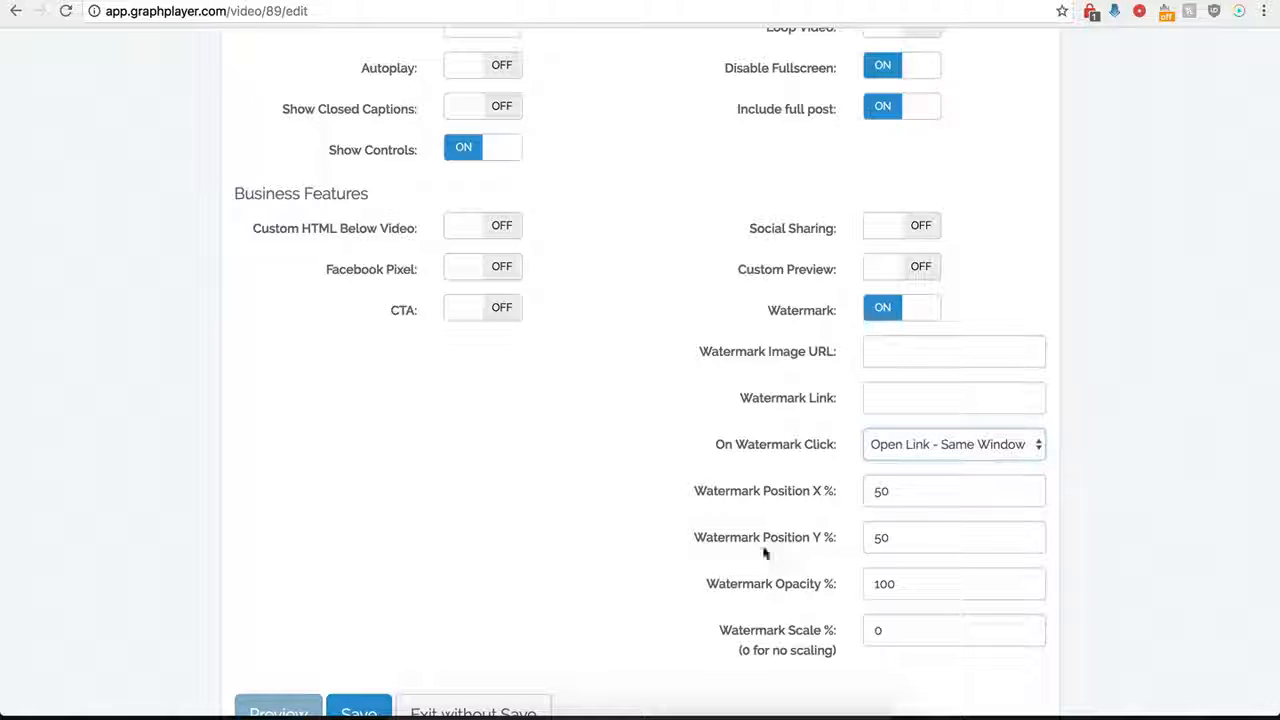
Briefly enable the CTA to view its settings for comparison, and turn off both the CTA and the watermark.
click(492, 312)
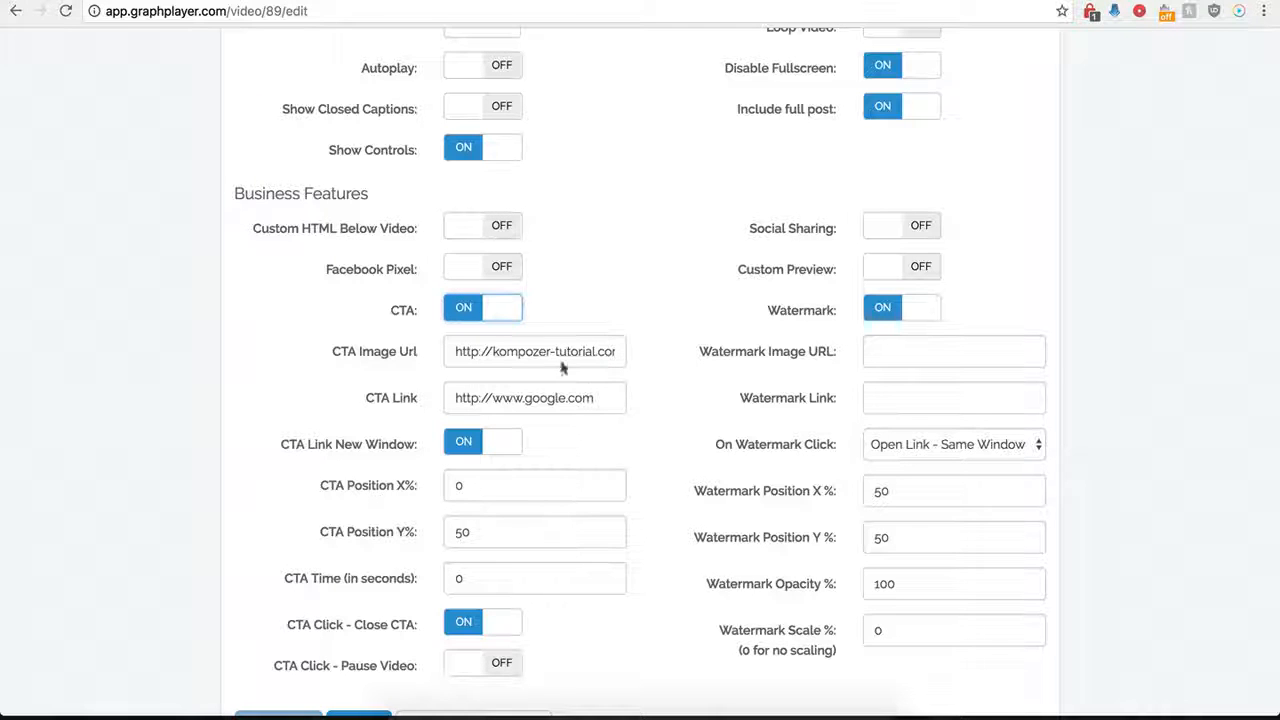
click(481, 318)
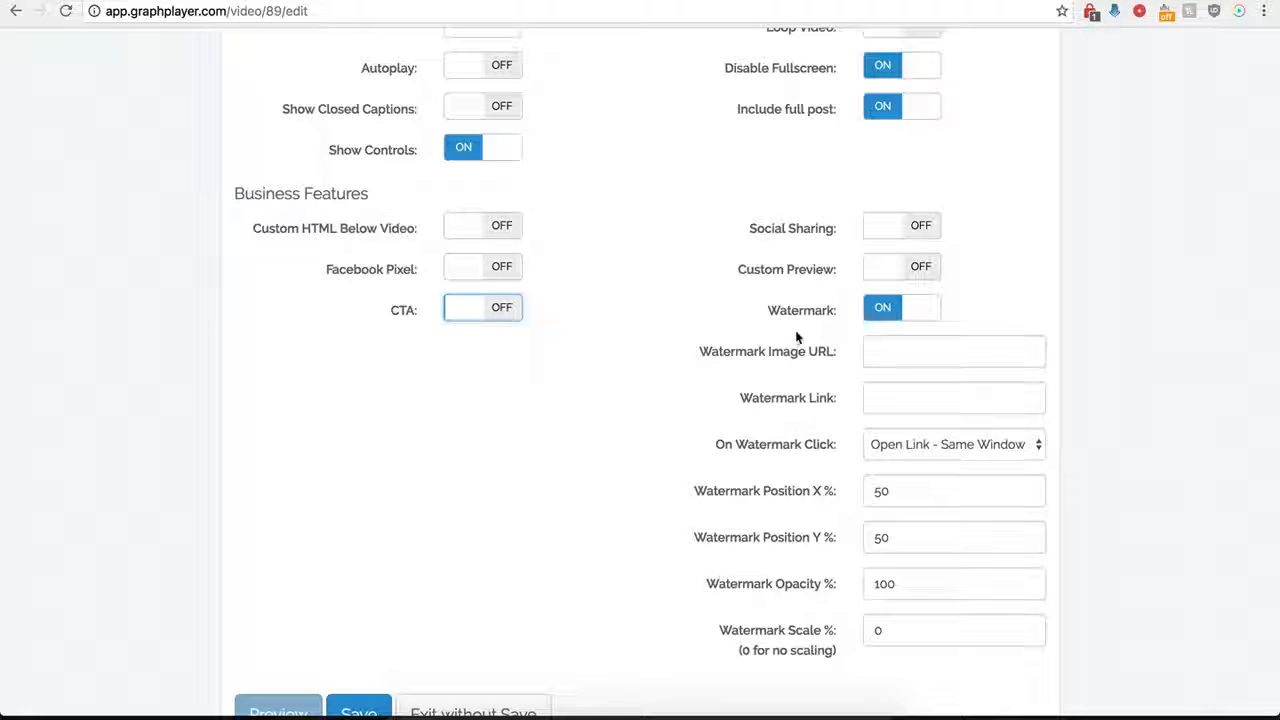
click(883, 317)
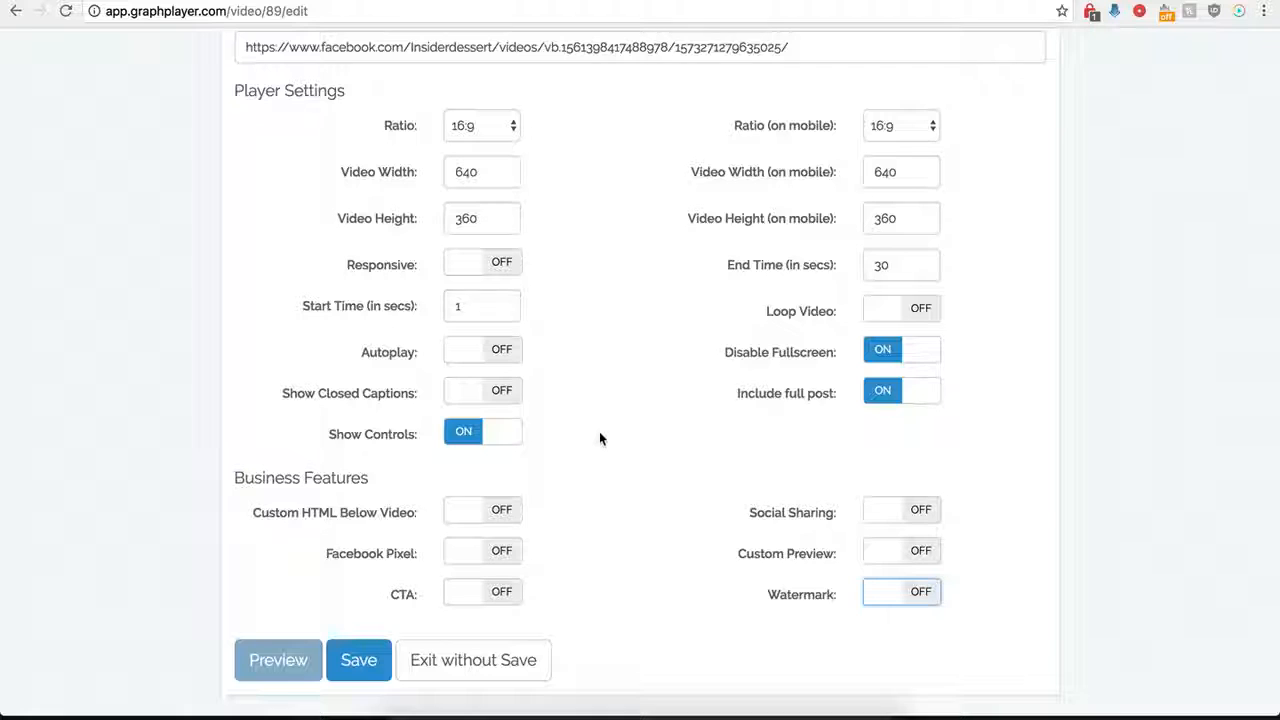